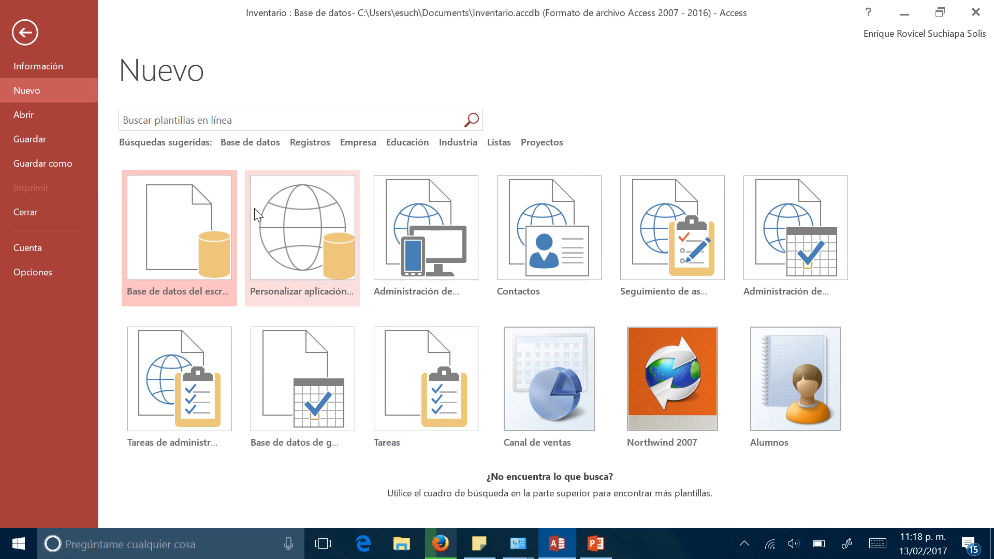
- Create a blank desktop database named Empleados_BD, discarding the layout changes to Relaciones in the open database
left_click(185, 209)
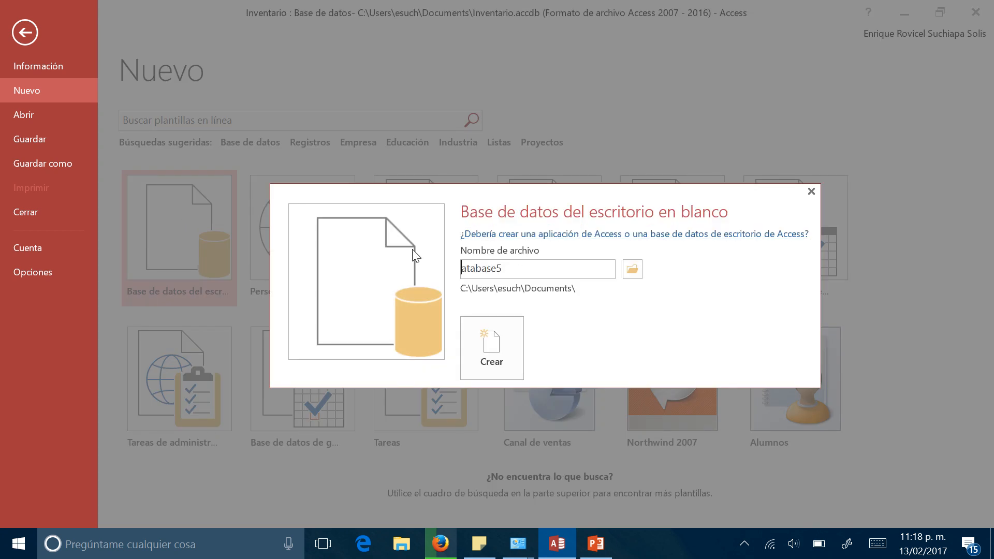
key("BackSpace")
type("Empleados_BD")
left_click(502, 363)
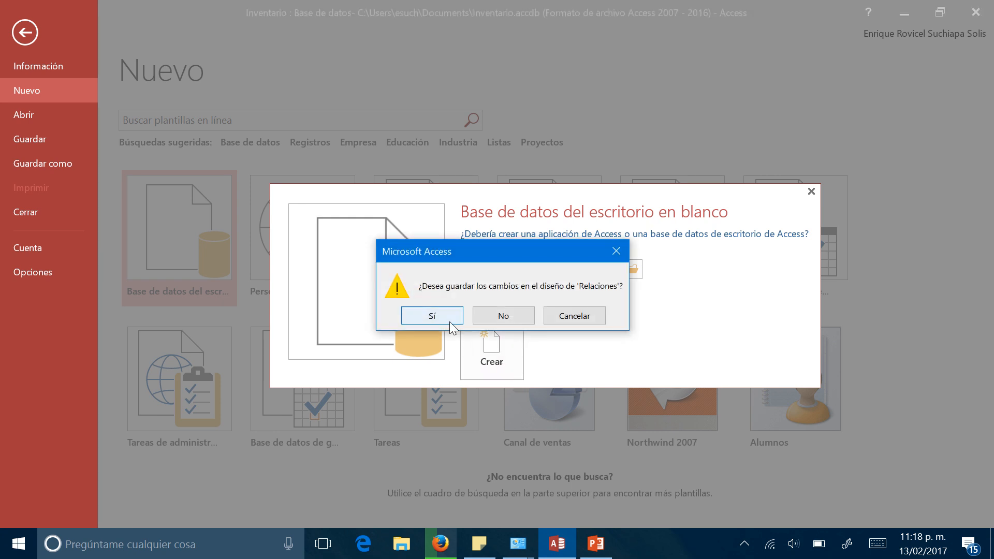
left_click(487, 317)
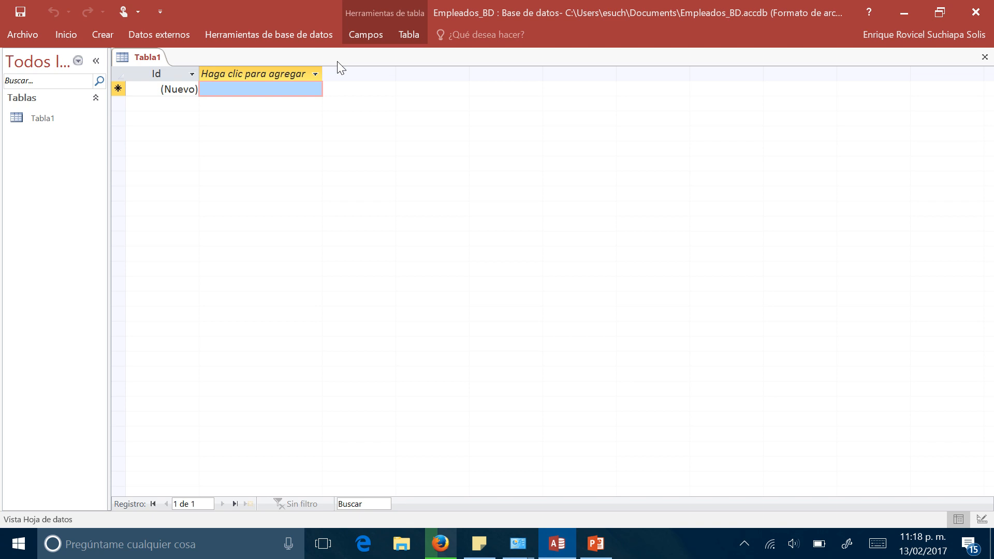
- Switch the new table to Design view, saving it as Empleados
right_click(148, 60)
left_click(186, 127)
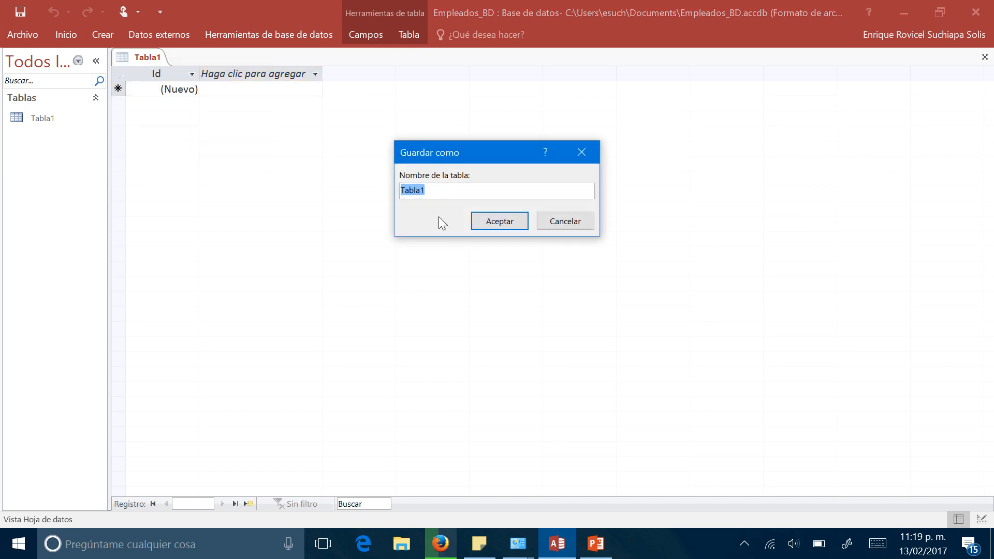
type("Empleados")
key("Return")
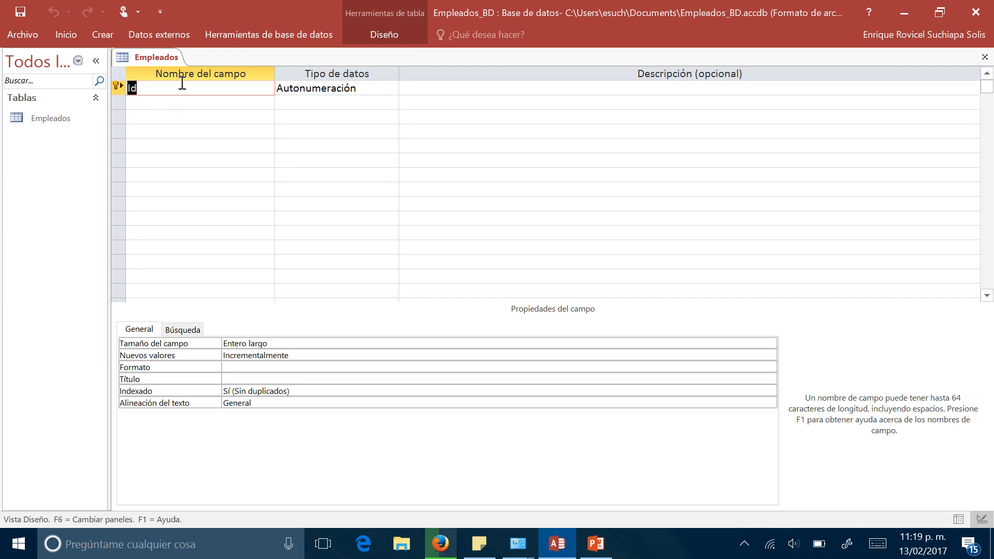
- Rename the key field Id as Id_empleado, keeping its Autonumeración data type
left_click(151, 90)
type("_empleado")
key("Tab")
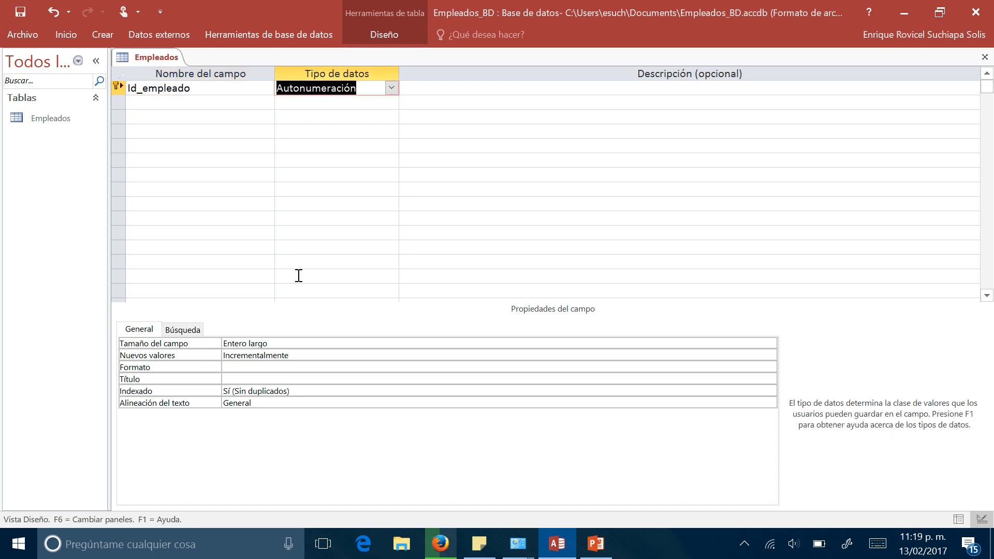
key("Tab")
key("Tab")
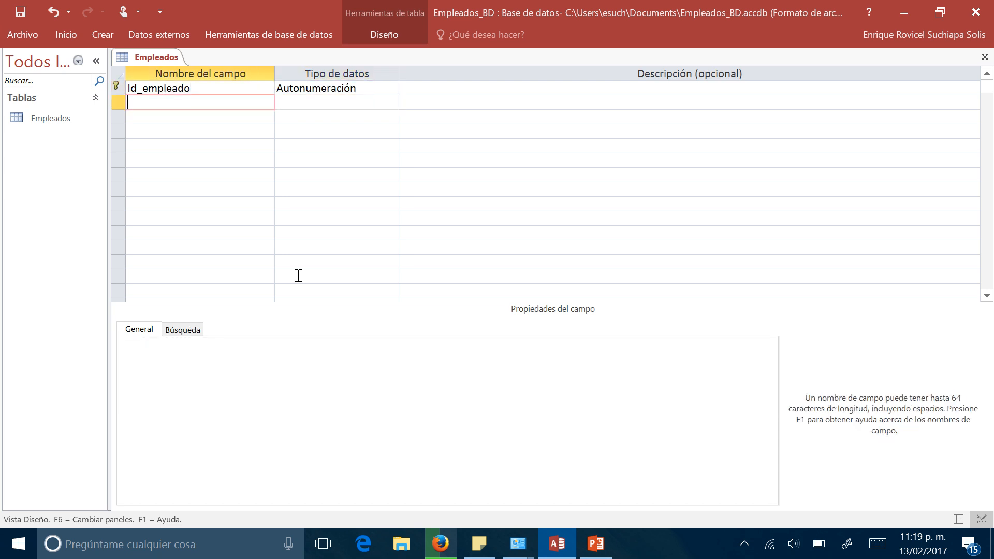
- Add a Nombre field of type Texto corto with a field size of 40
type("Nombre")
key("Tab")
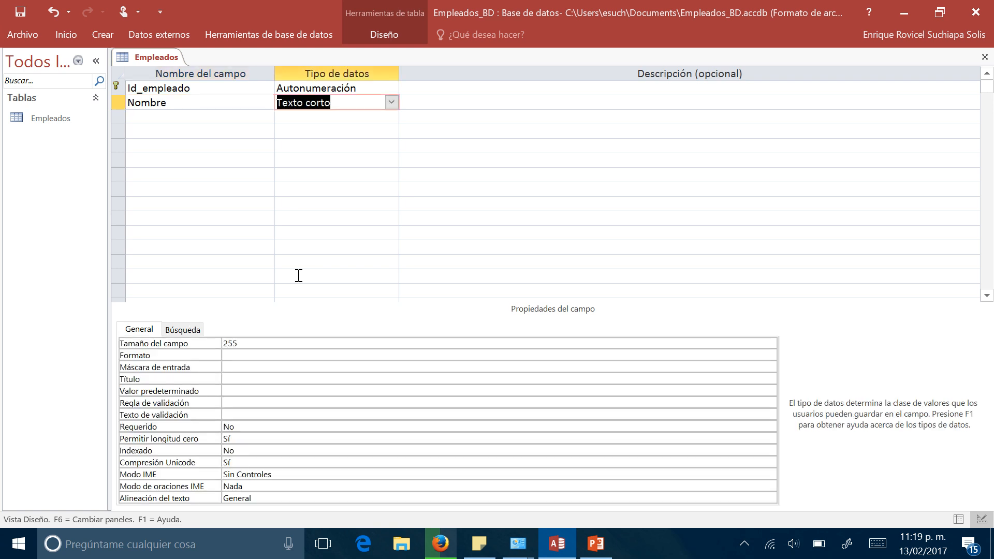
left_click(255, 343)
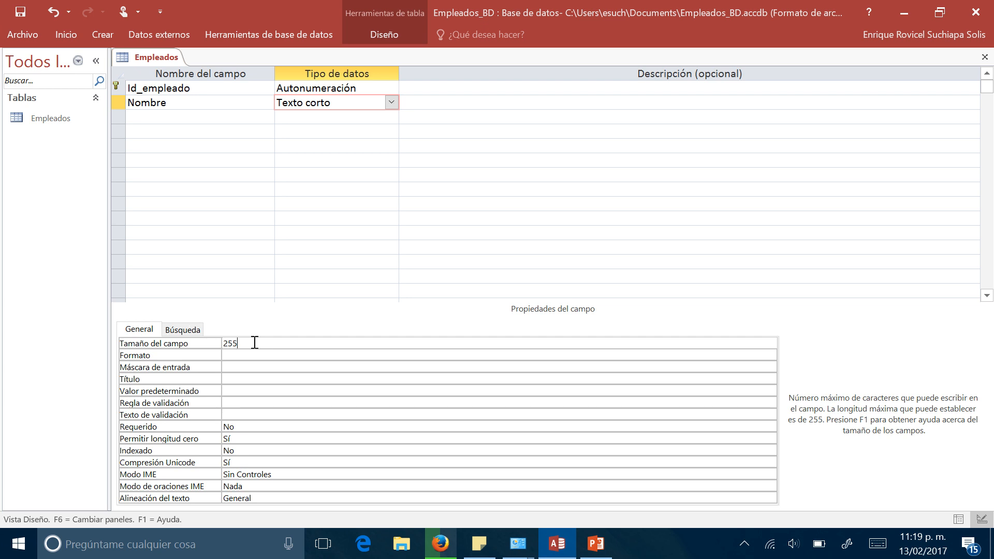
key("BackSpace")
key("BackSpace")
key("BackSpace")
type("40")
- Add an Apellidos field of type Texto corto with a field size of 40
left_click(190, 123)
type("Apellio")
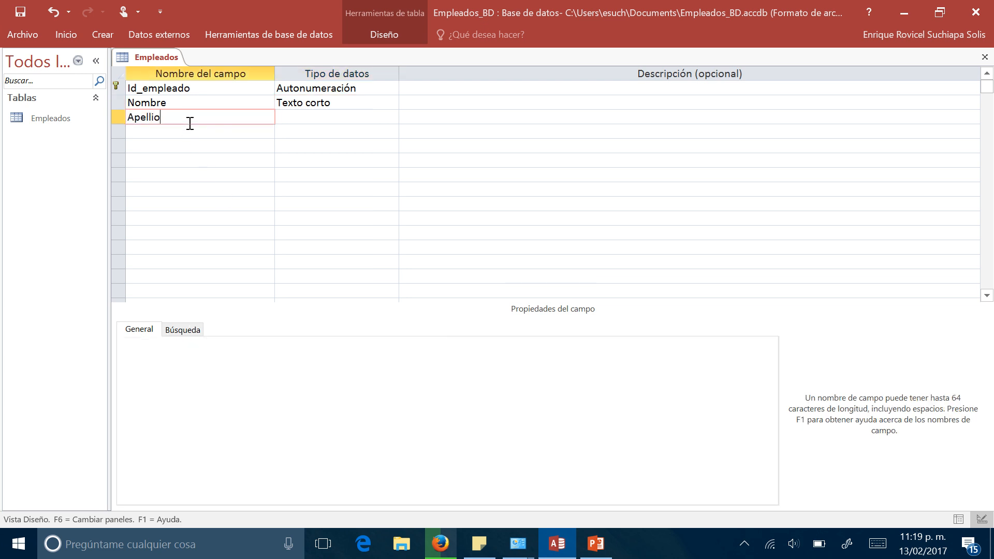
key("BackSpace")
type("dos")
key("Tab")
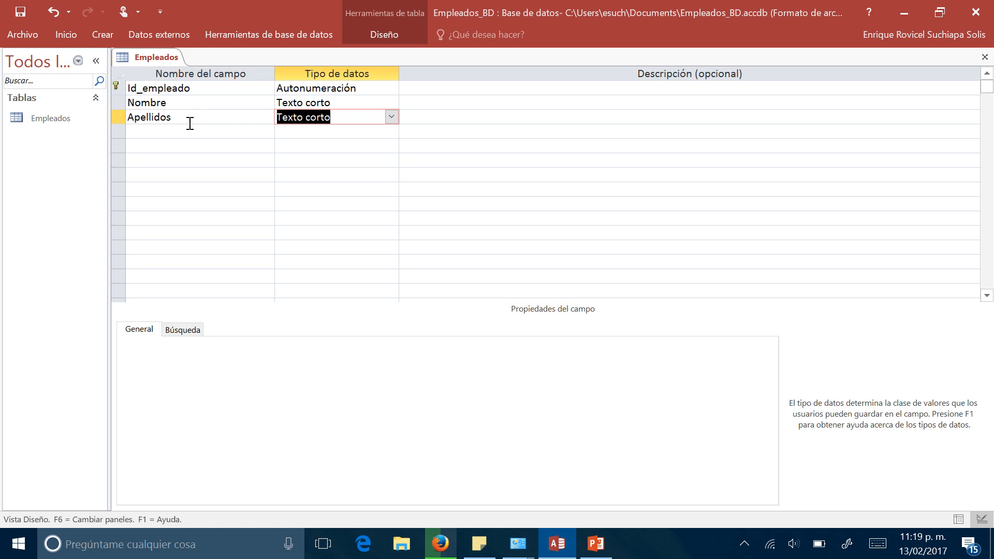
left_click(246, 347)
left_click(179, 344)
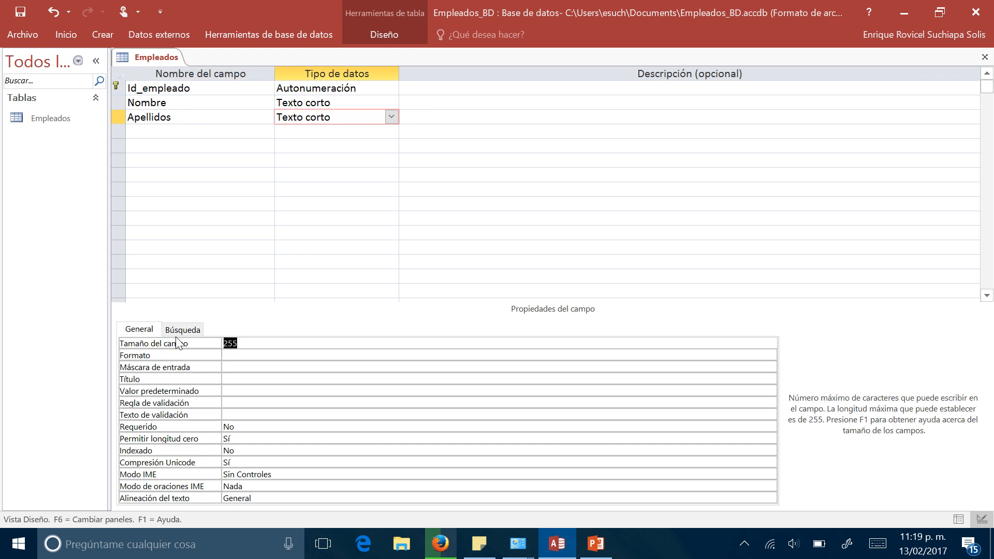
type("40")
- Set the format of both the Nombre and Apellidos fields to ">"
left_click(308, 105)
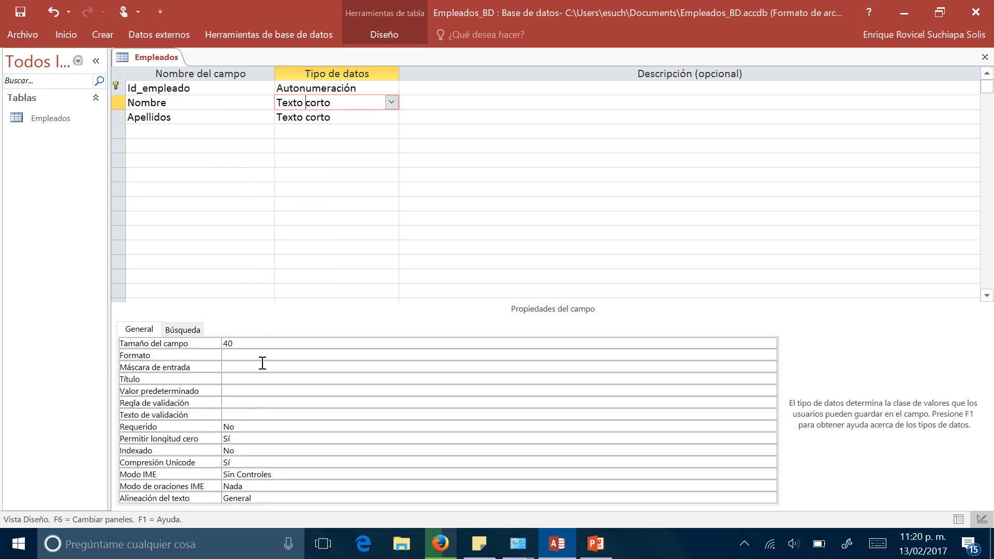
left_click(235, 356)
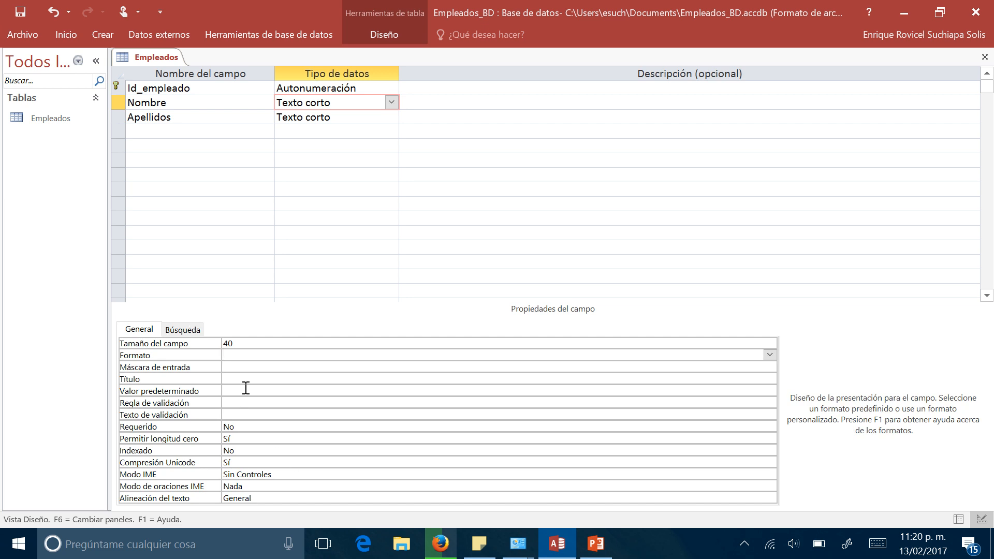
type(">")
key("BackSpace")
type(">")
left_click(297, 117)
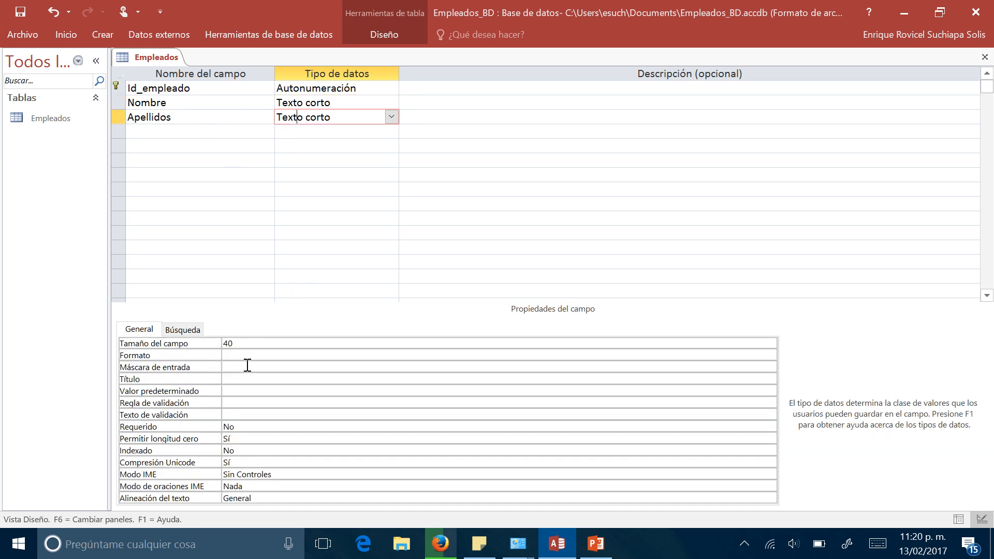
left_click(241, 353)
type(">")
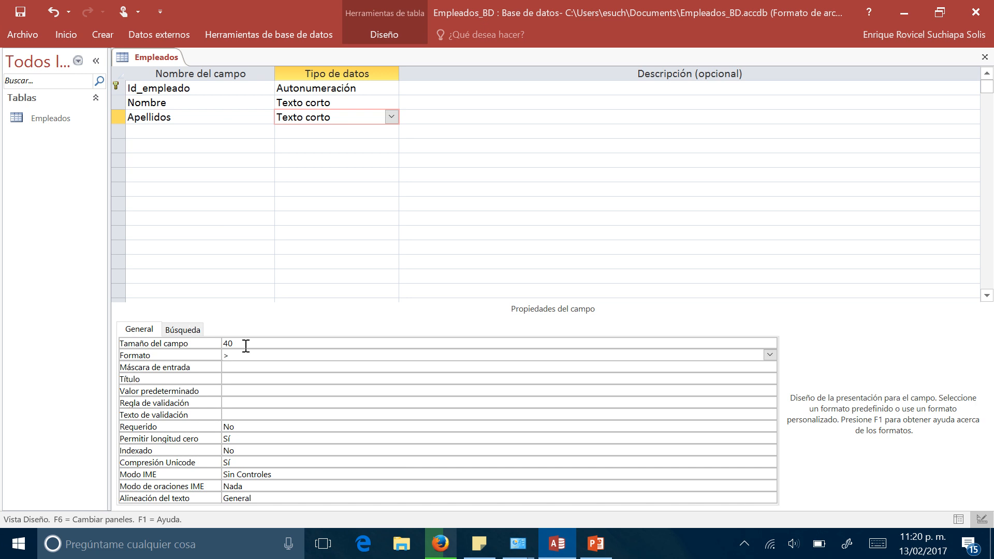
- Add a Fecha_nacimiento field of type Fecha/Hora with the Fecha corta format
left_click(207, 133)
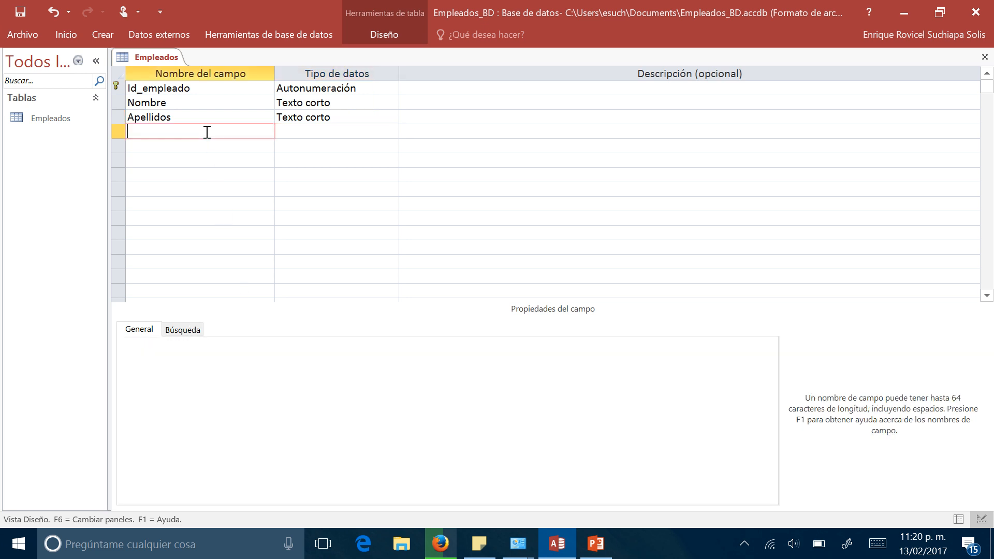
type("Fecha_nacimiento")
key("Tab")
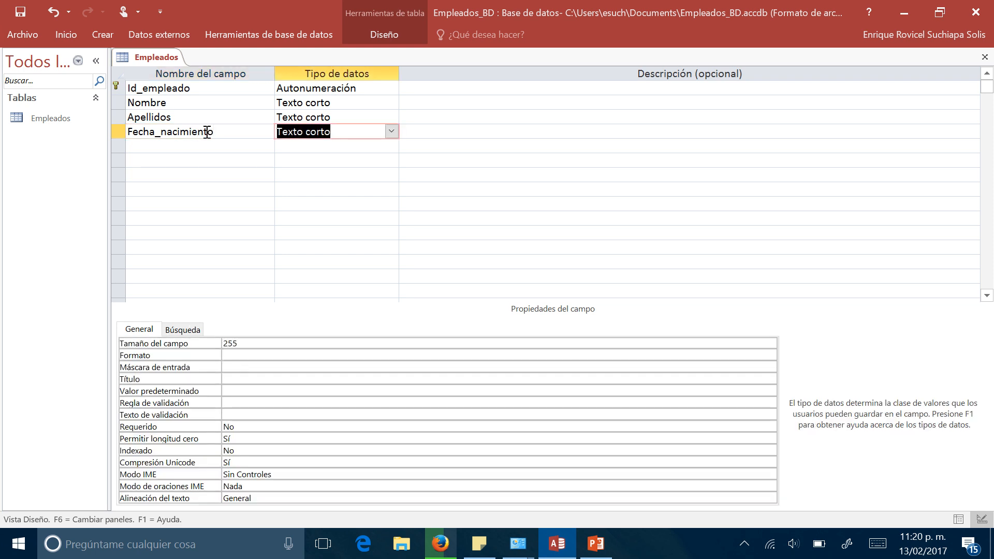
left_click(392, 132)
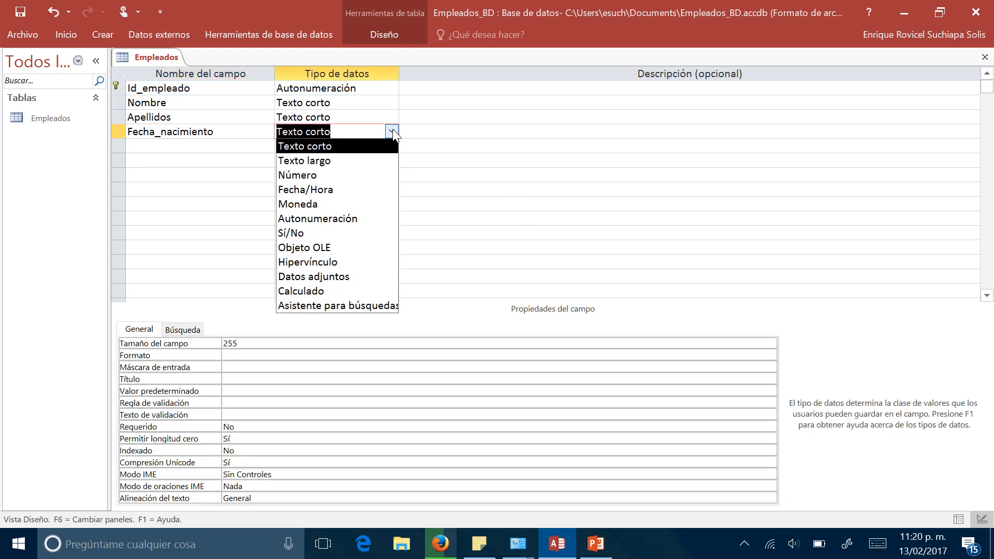
left_click(351, 191)
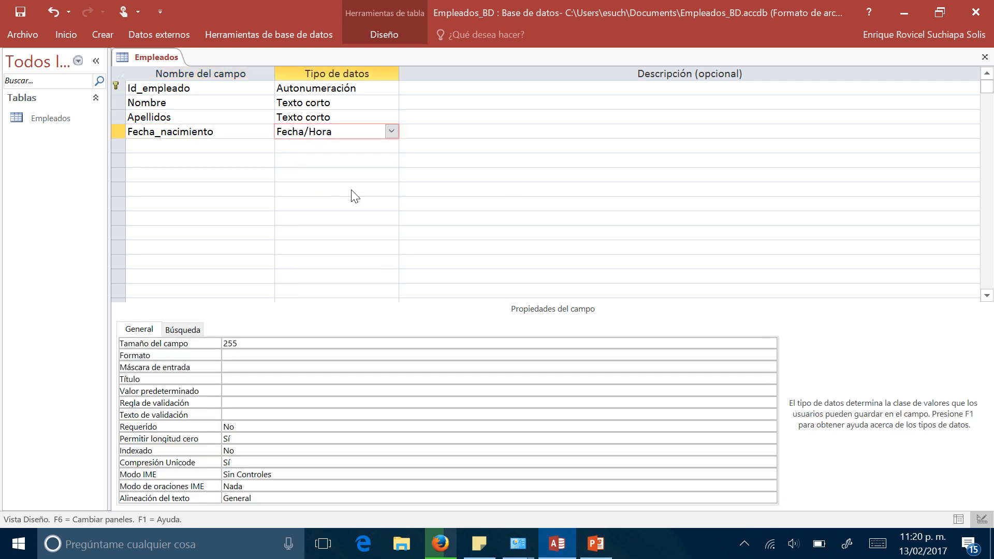
left_click(300, 344)
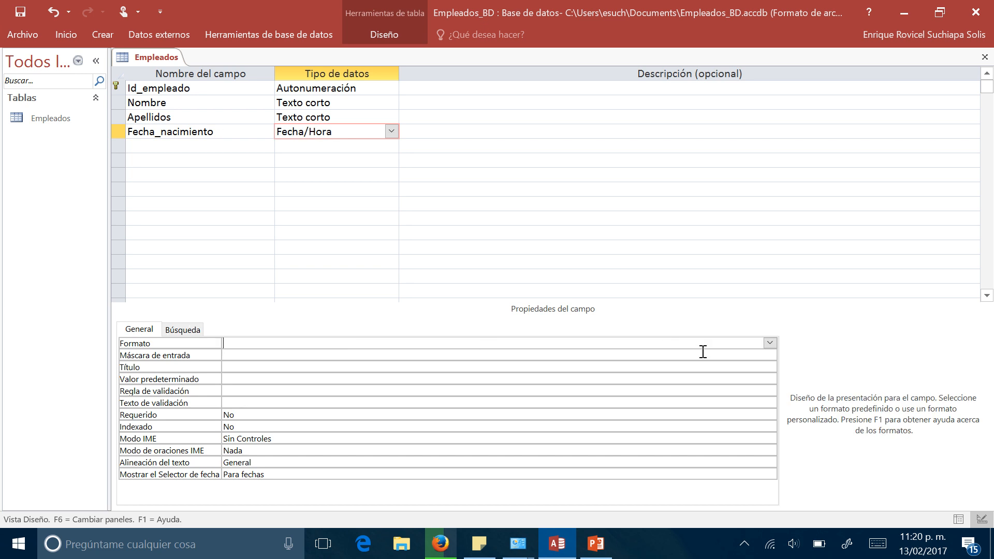
left_click(770, 342)
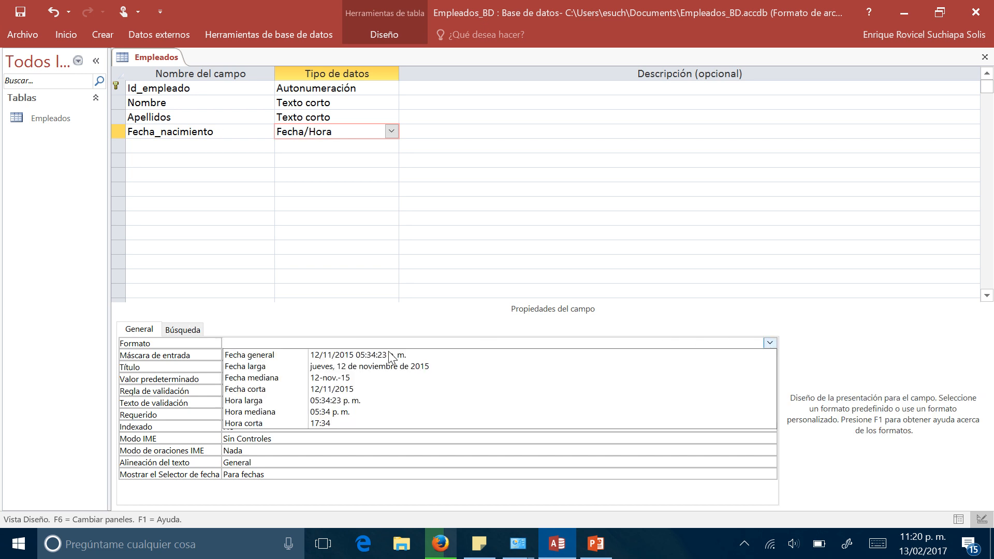
left_click(287, 394)
- Add a Domicilio field of type Texto corto with a field size of 120 and the format ">"
left_click(152, 146)
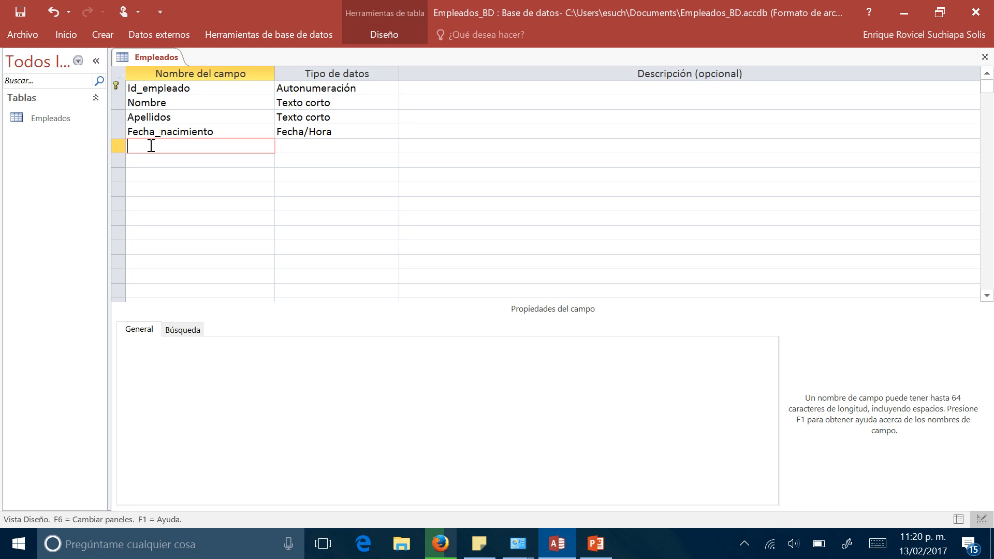
type("Domicilio")
key("Tab")
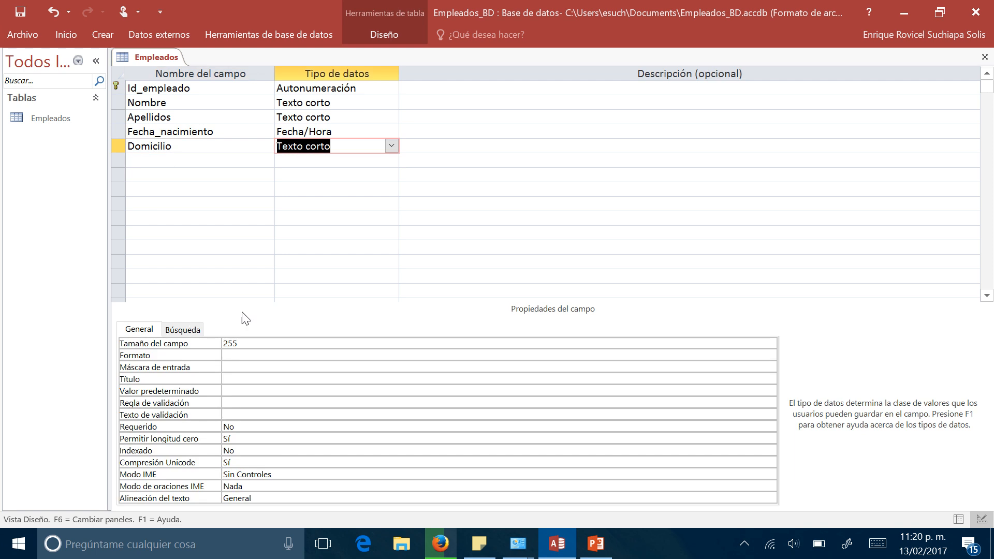
left_click(203, 346)
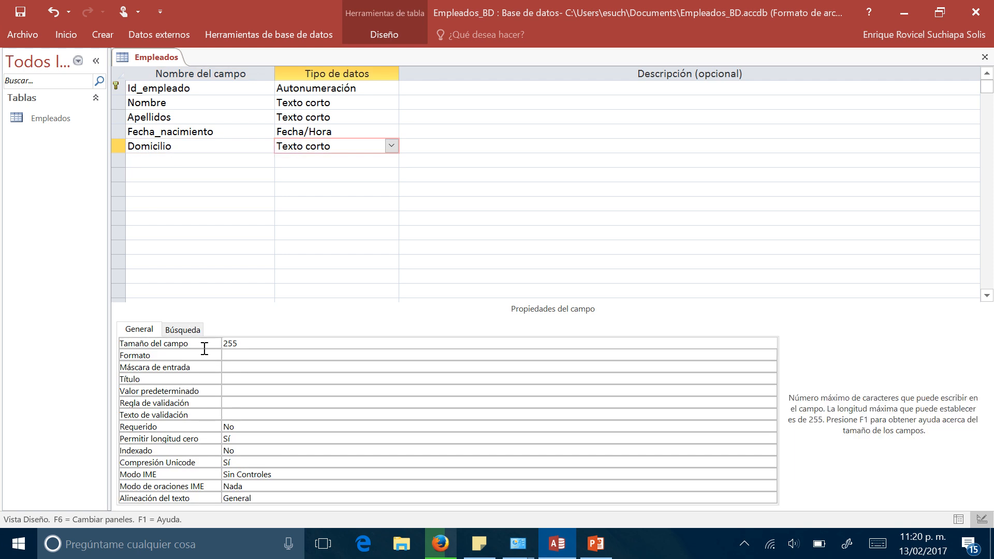
type("120")
left_click(231, 355)
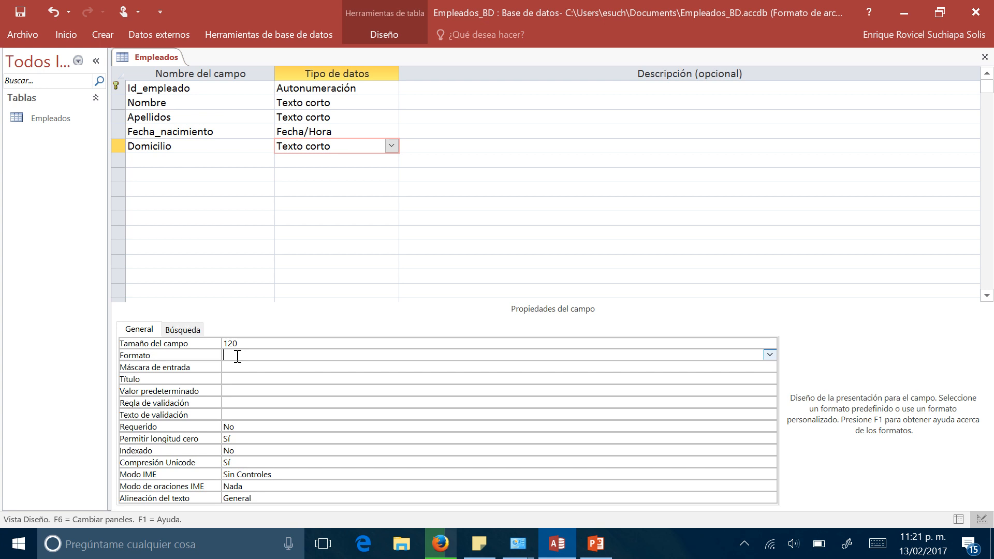
type(">")
- Add an Estado_civil field of type Texto corto with a field size of 20 and the format ">"
left_click(151, 164)
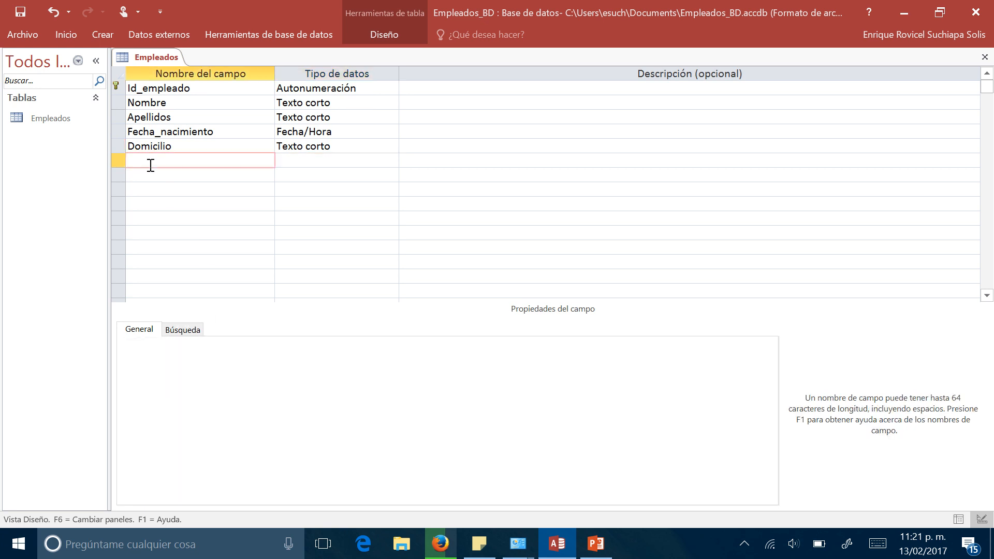
type("Estado_civiil")
key("Tab")
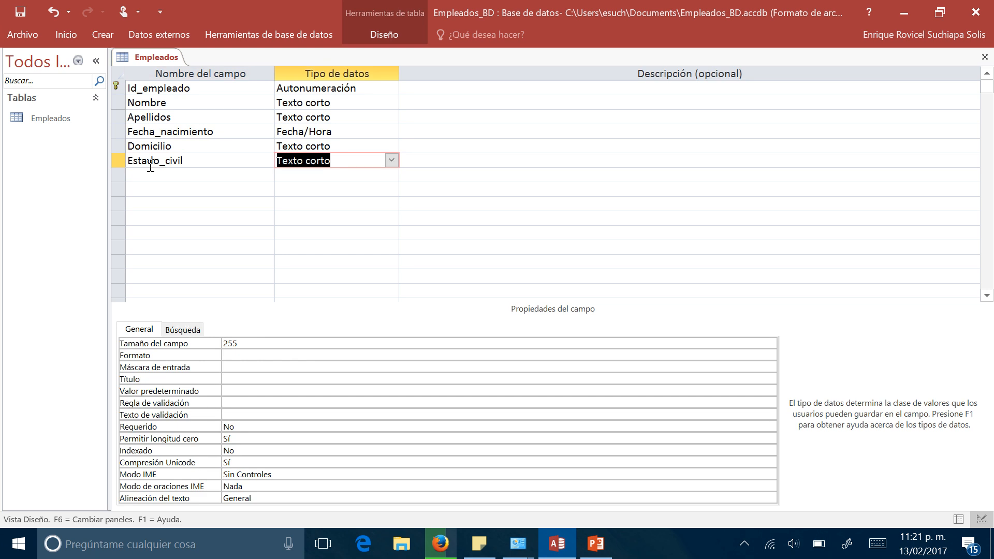
left_click_drag(252, 343, 215, 343)
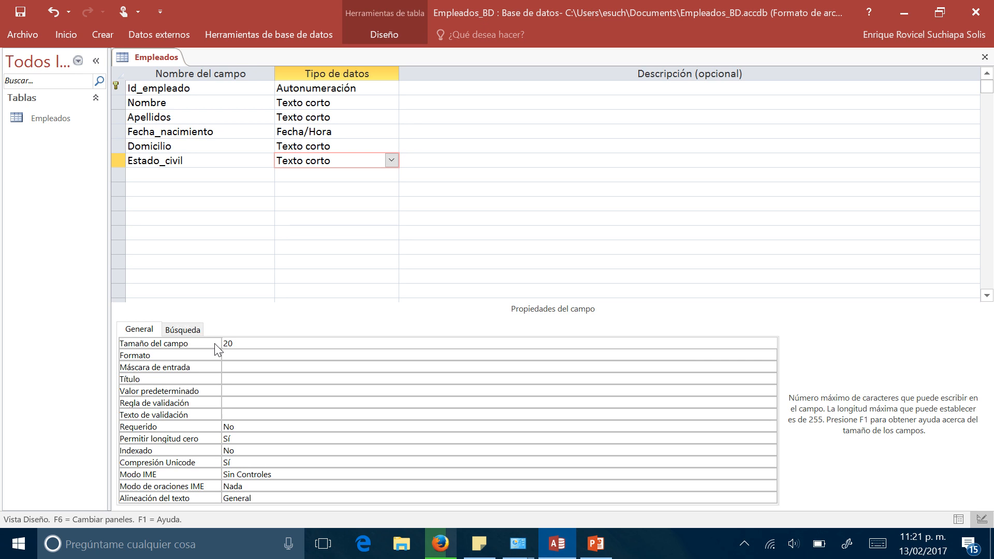
key("Return")
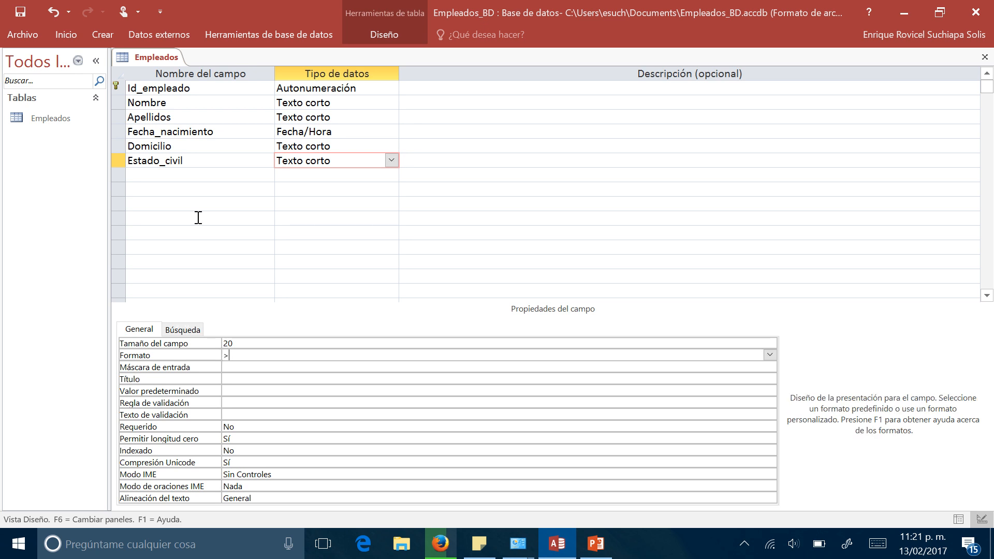
- Add a CURP field of type Texto corto with a field size of 18
left_click(168, 176)
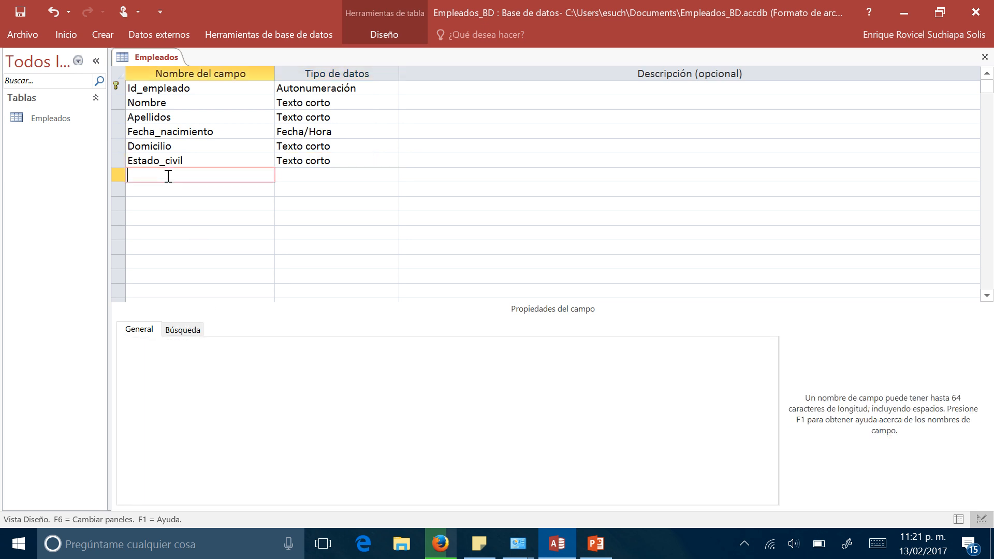
type("CURP")
key("Tab")
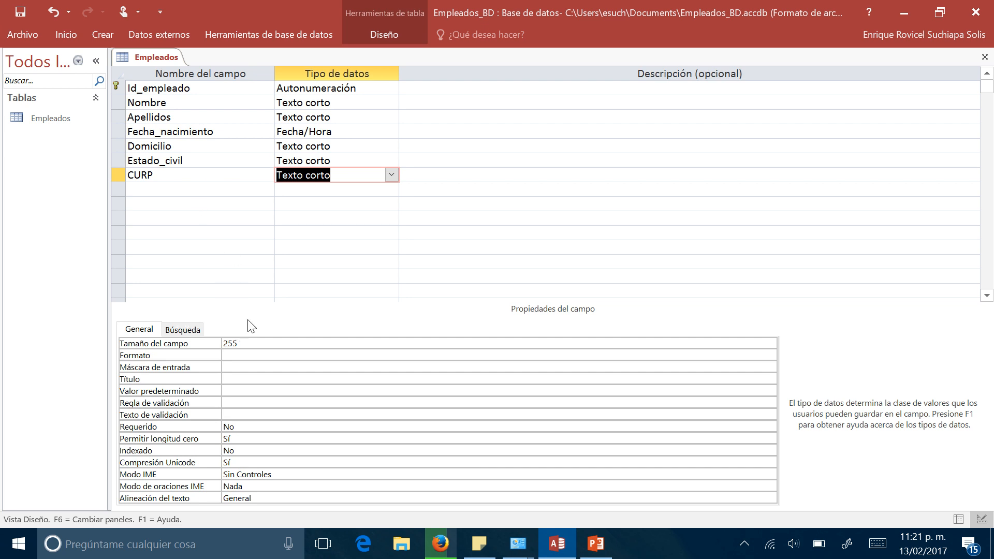
left_click(244, 342)
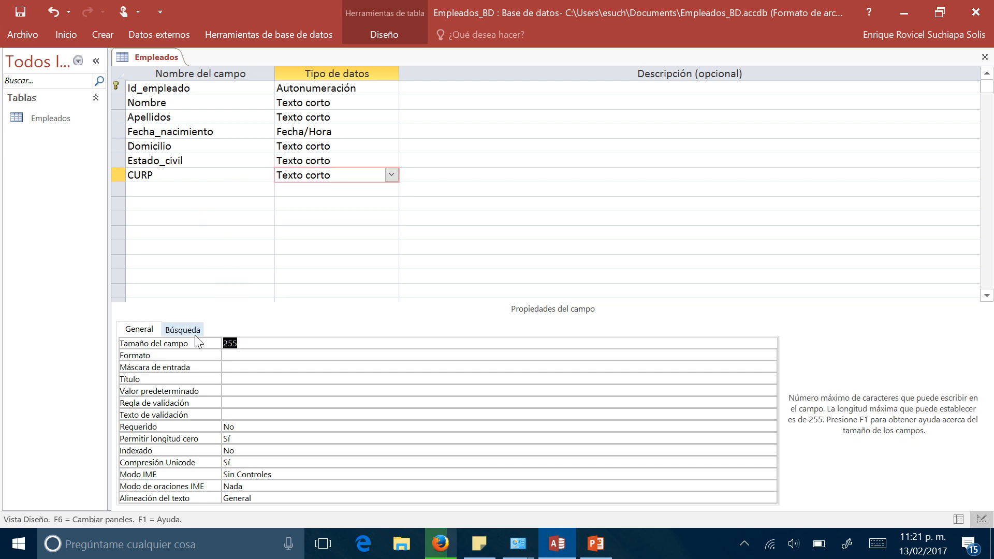
type("18")
key("Return")
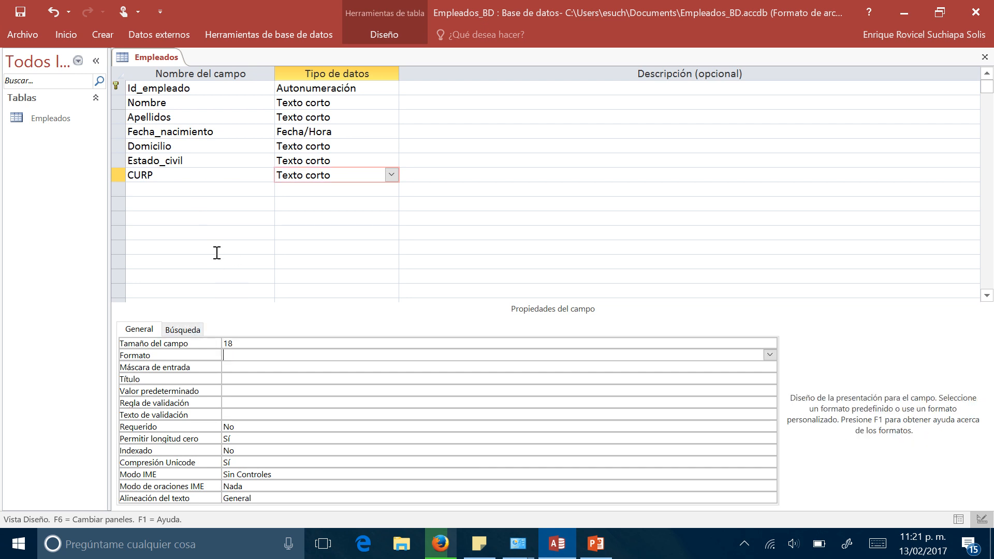
left_click(194, 192)
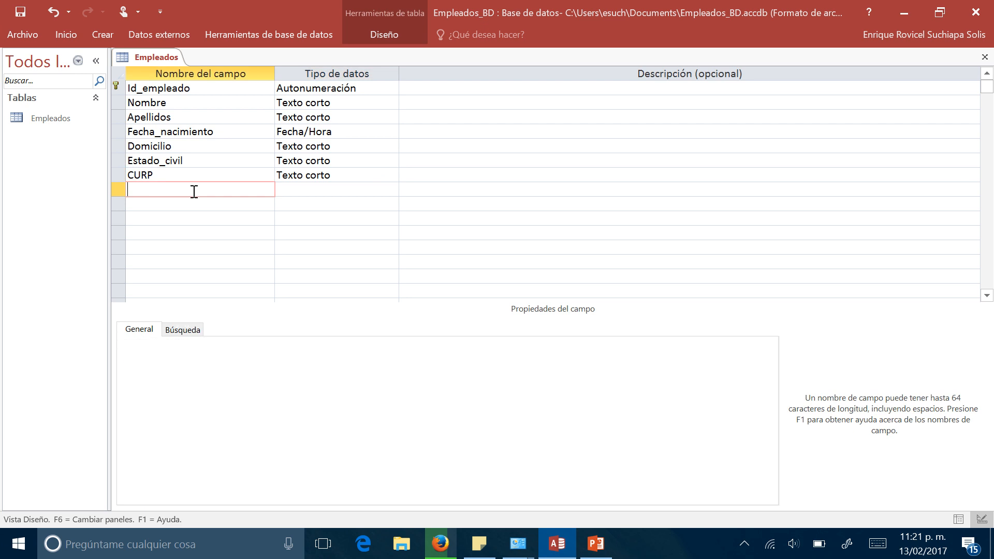
- Set the format of the CURP field to ">"
left_click(322, 175)
left_click(235, 355)
type(">")
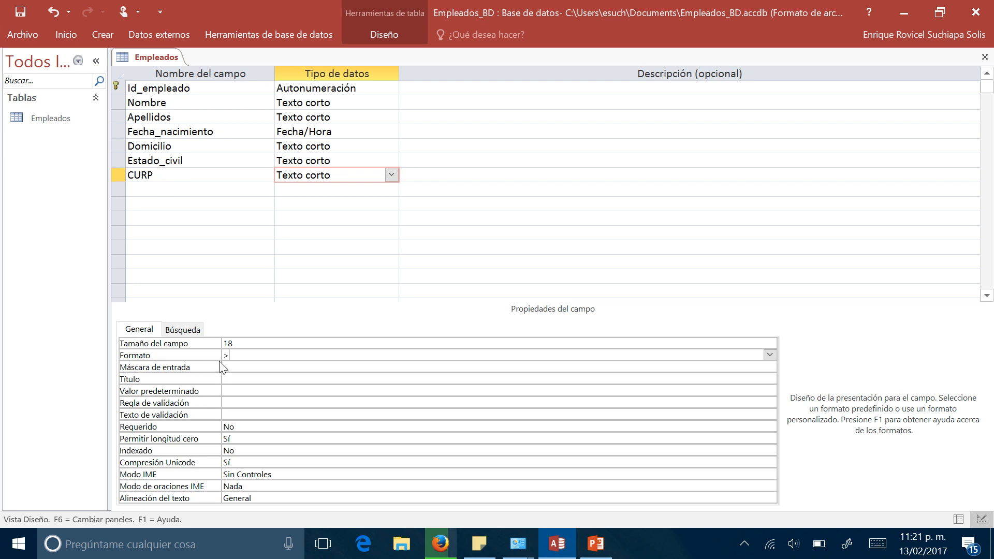
left_click(240, 368)
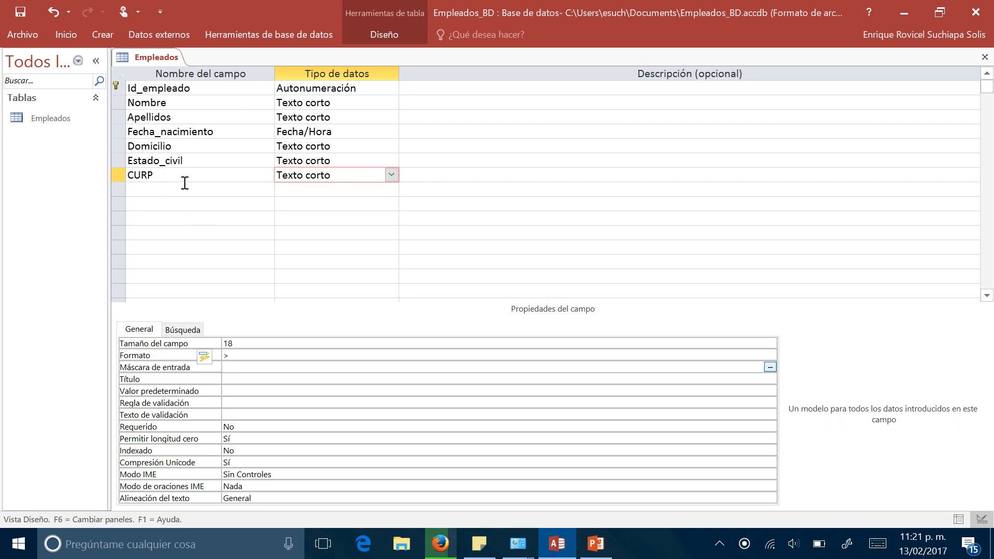
- Add an RFC field of type Texto corto with a field size of 18 and the format ">"
left_click(145, 190)
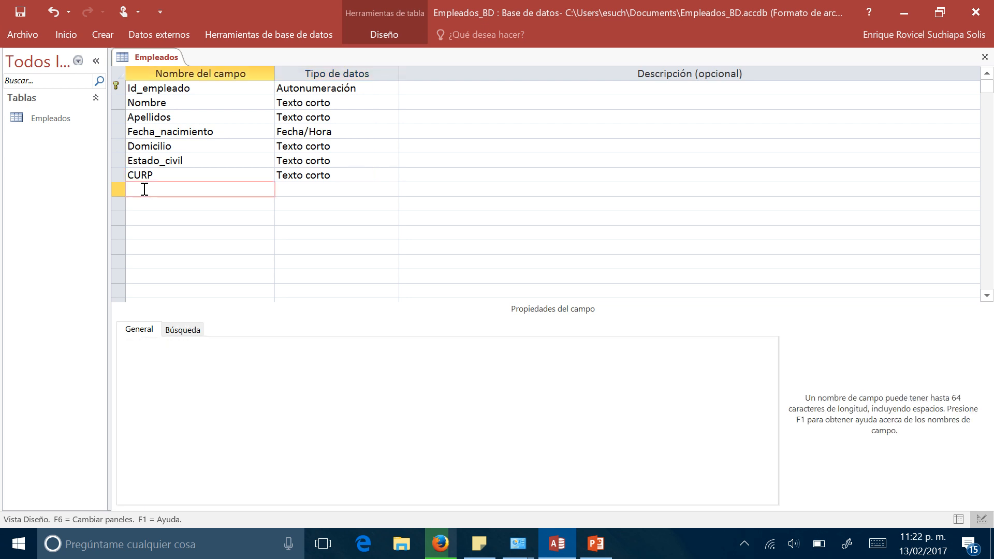
type("RFC")
key("Tab")
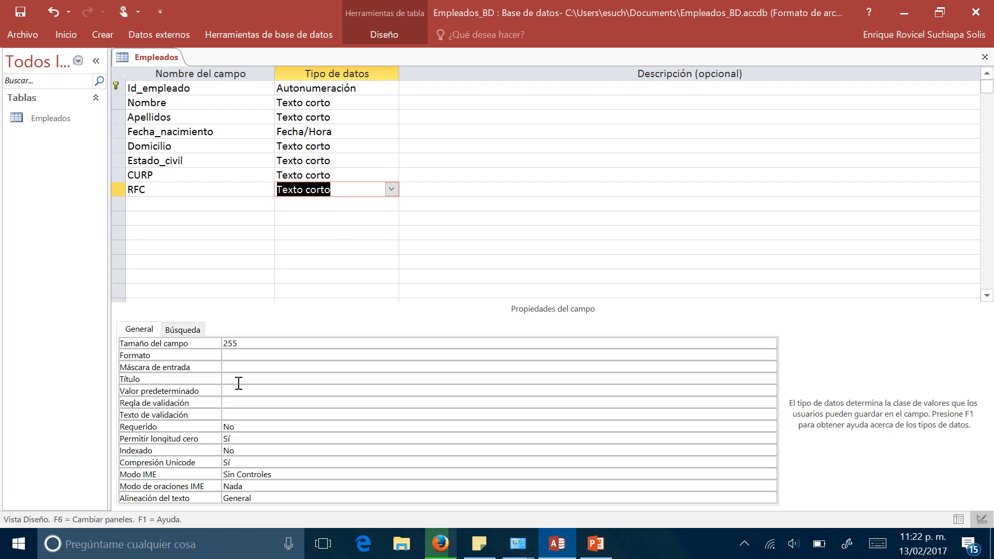
left_click(253, 344)
type("18")
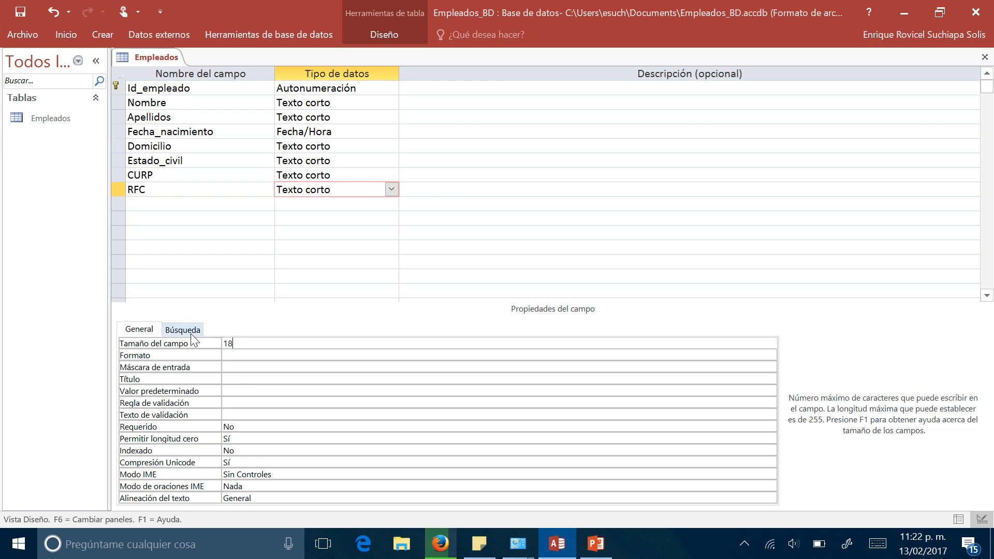
left_click(231, 355)
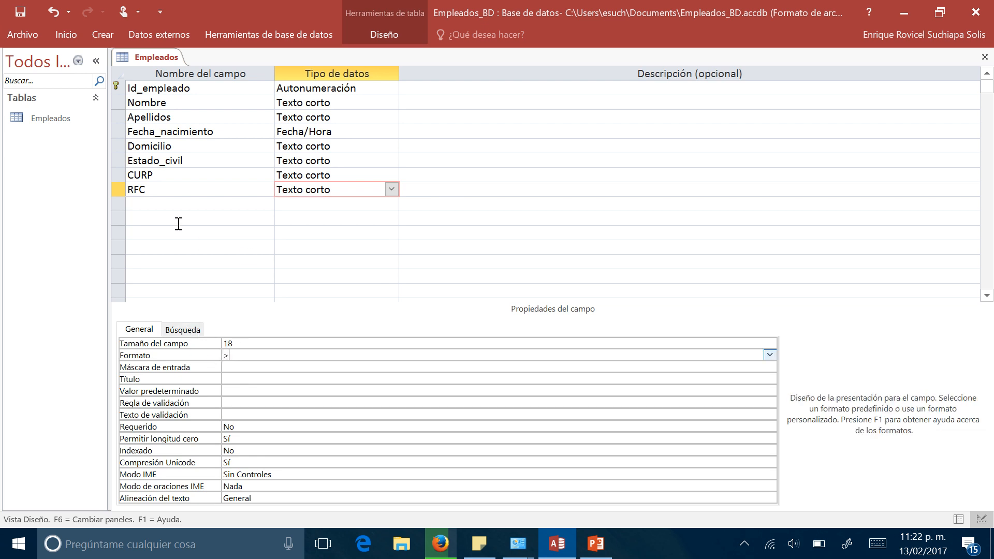
- Add a Teléfono field of type Número with the field size Doble
left_click(169, 202)
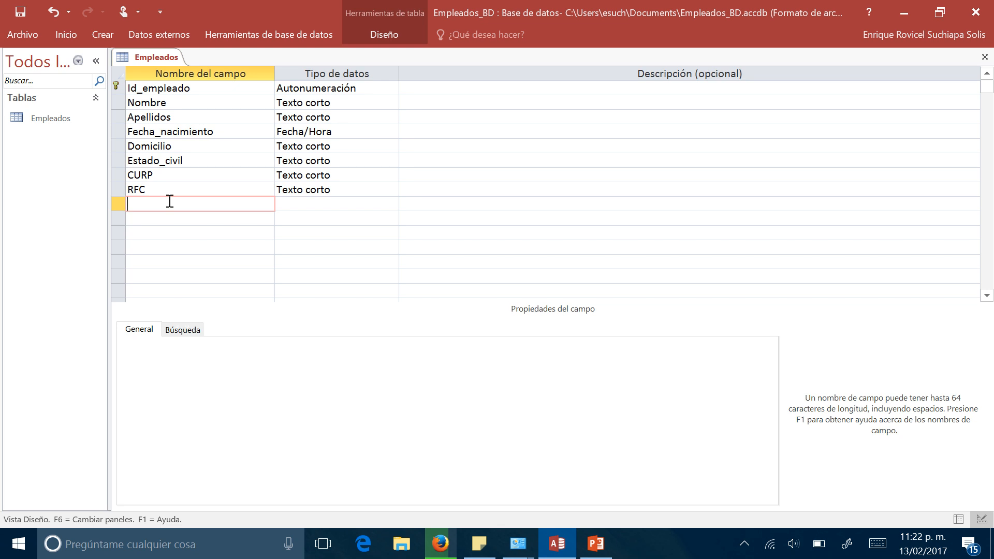
type("Teléfono")
key("Tab")
left_click(392, 209)
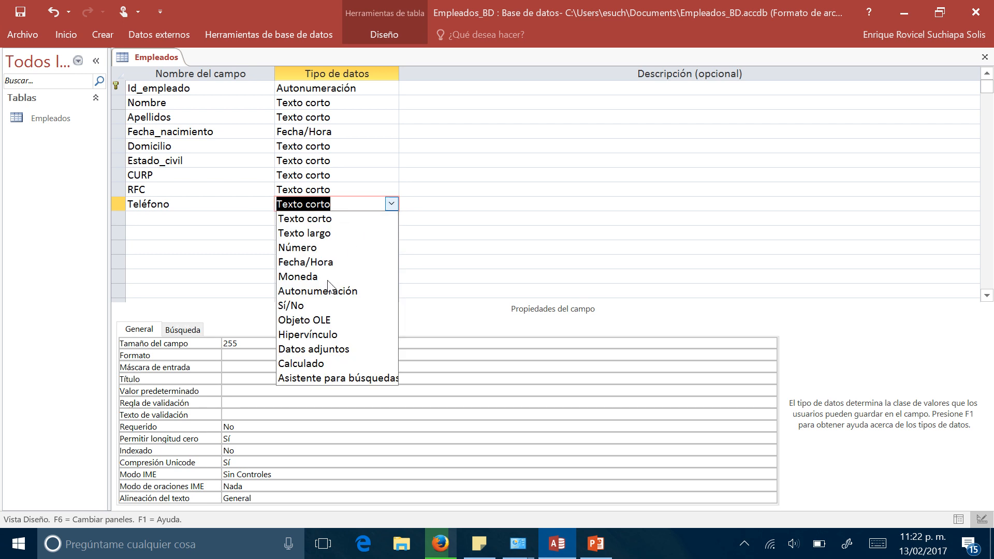
left_click(303, 249)
left_click(245, 344)
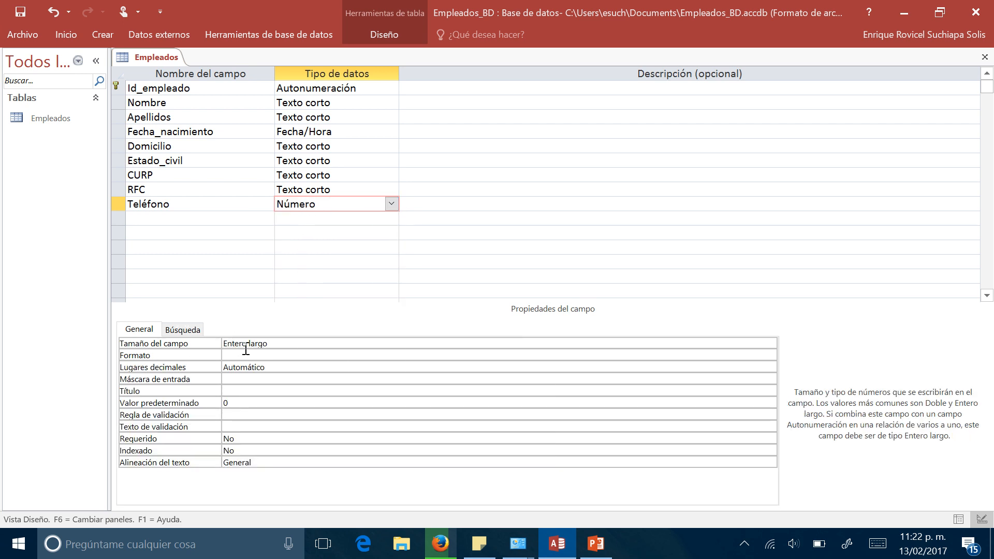
left_click(769, 343)
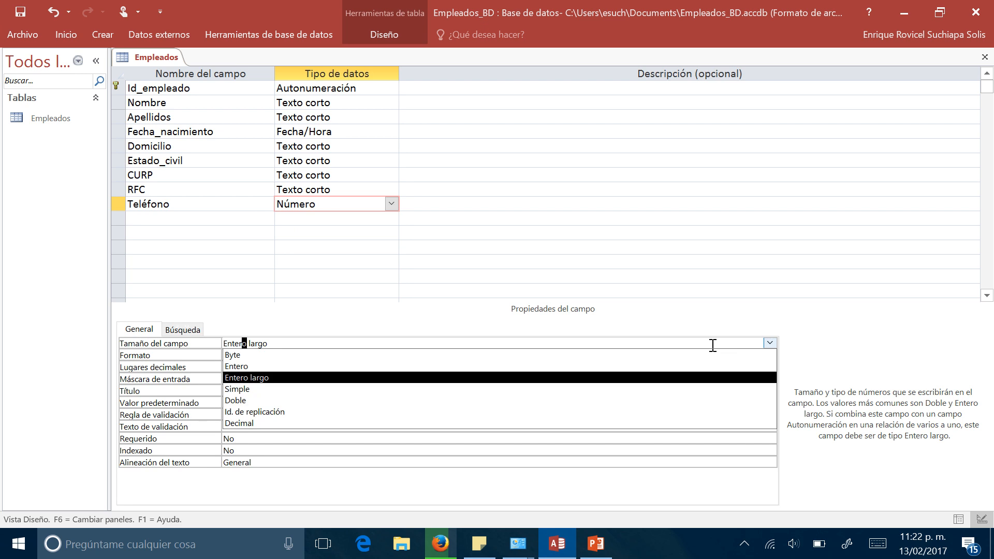
left_click(306, 401)
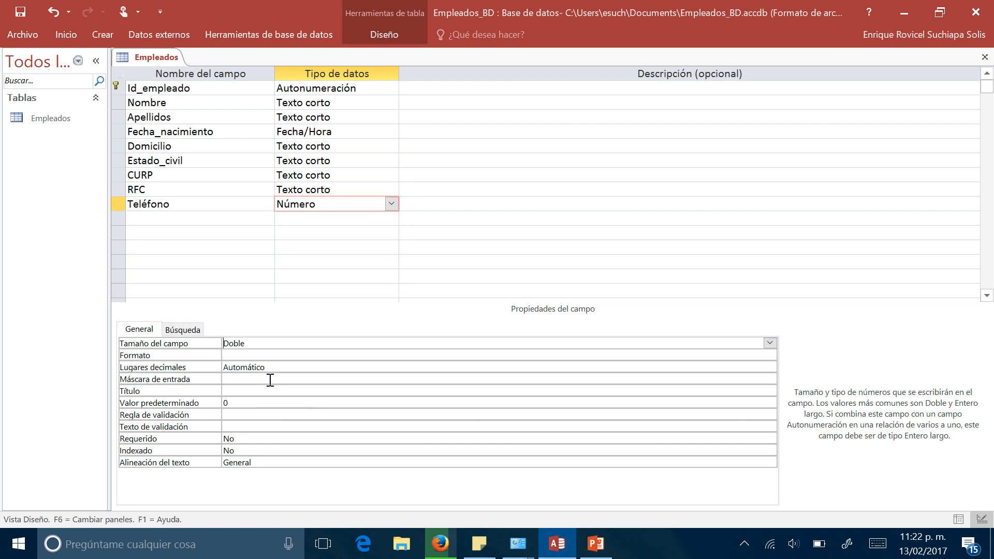
left_click(238, 355)
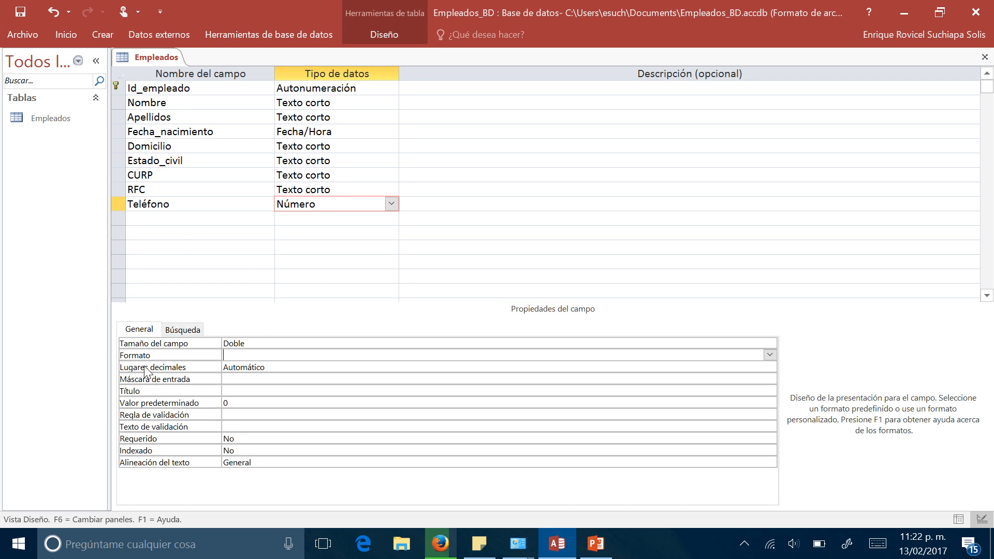
left_click(229, 380)
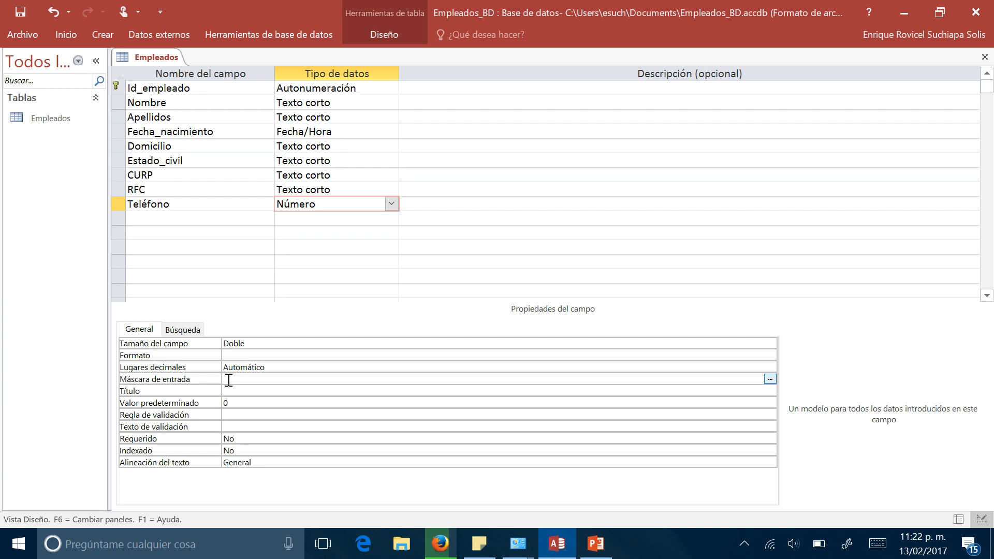
type("(999)")
type("999-9999")
- Add an e-mail field of type Texto corto with a field size of 80
left_click(264, 219)
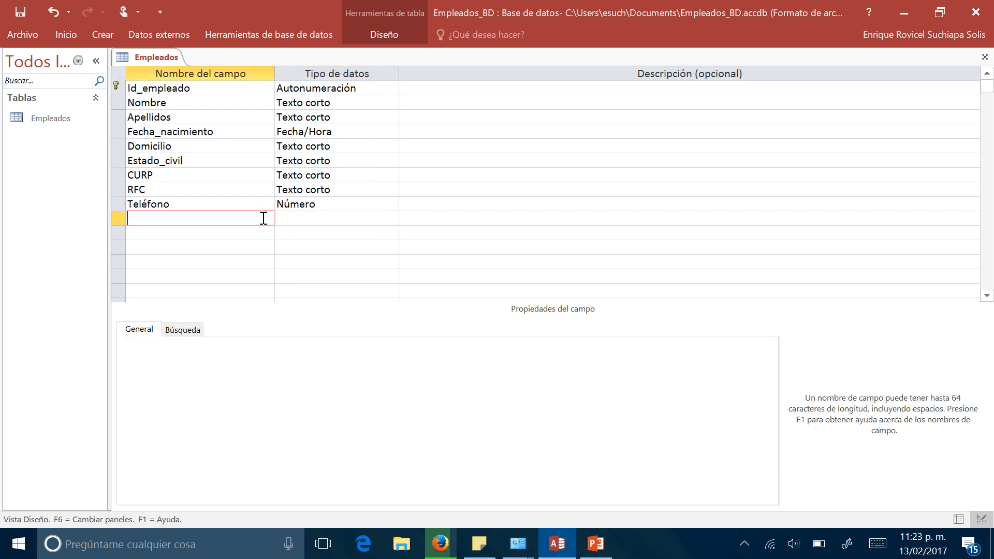
type("e-mail")
key("Tab")
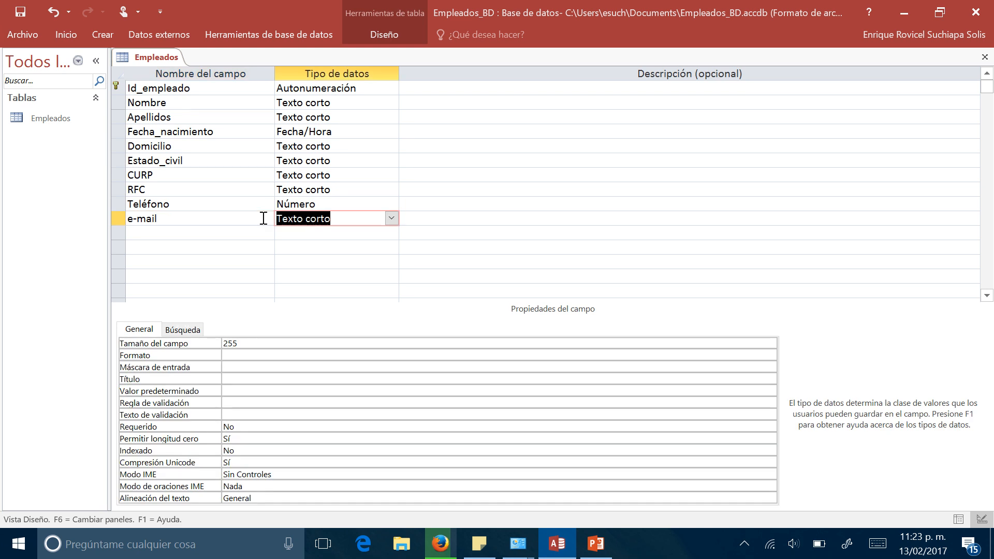
left_click(242, 343)
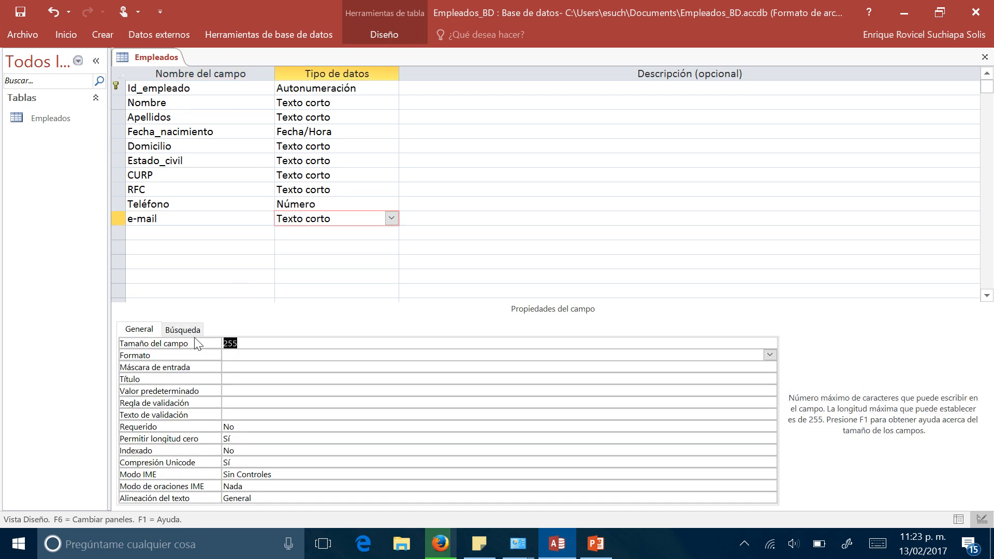
type("80")
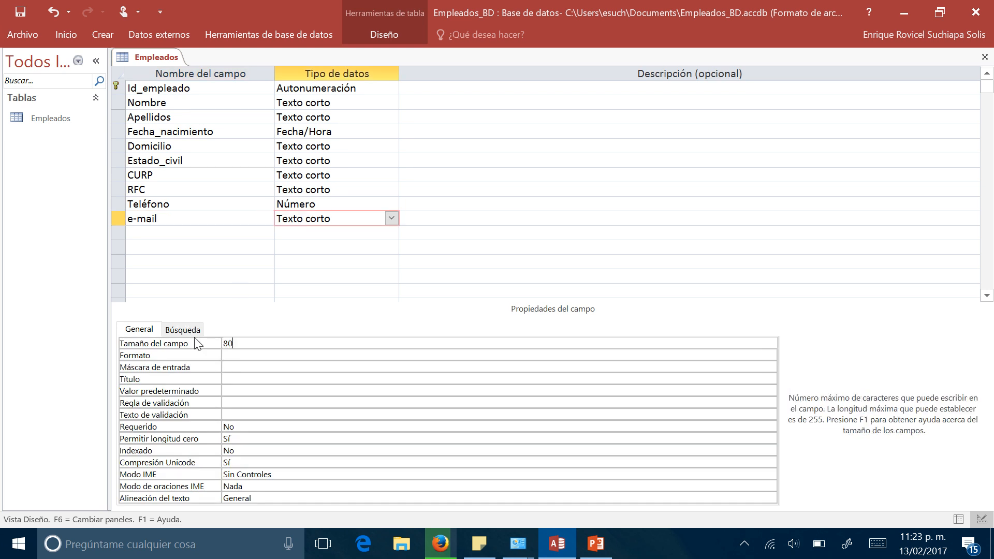
left_click(250, 237)
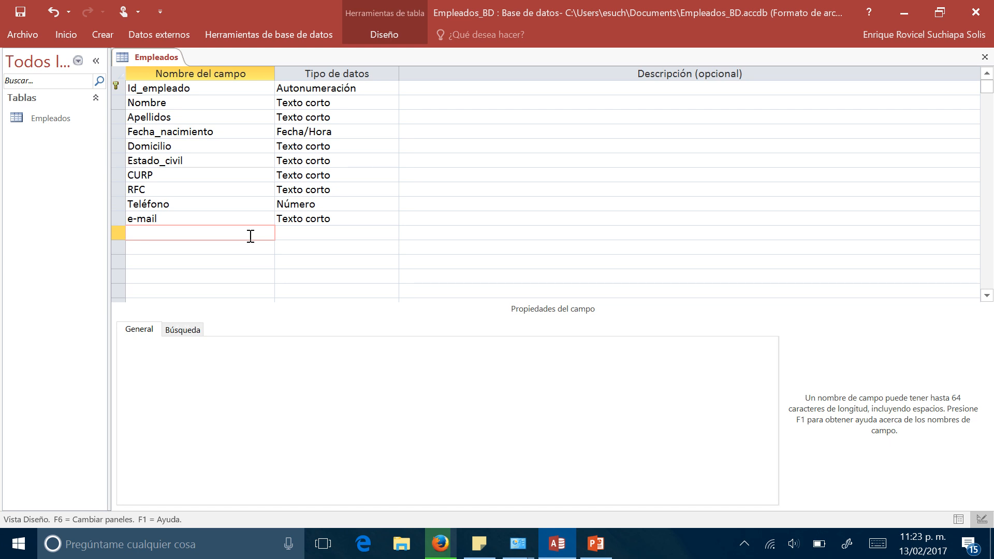
left_click(230, 214)
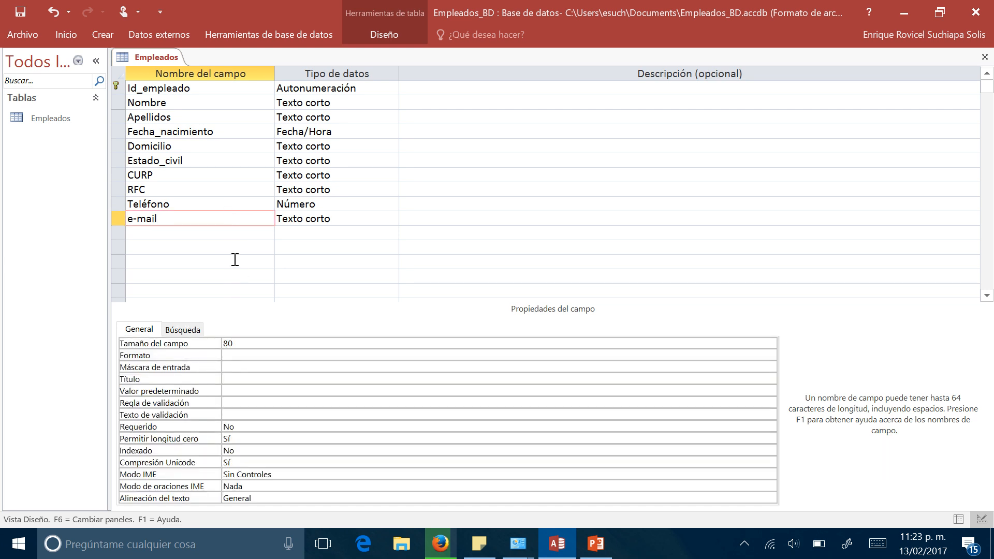
- Save the Empleados table design and switch the table to Vista Hoja de datos
right_click(158, 61)
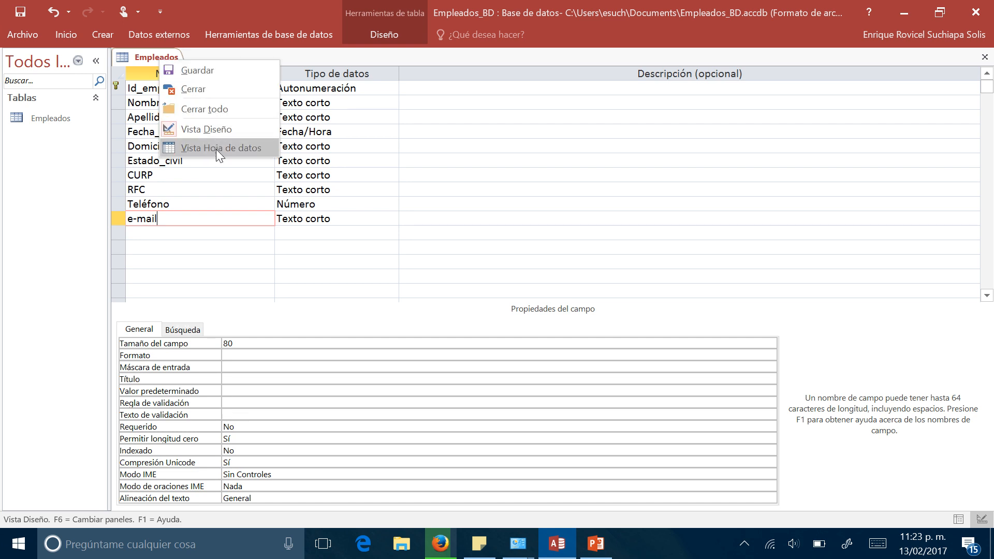
left_click(185, 72)
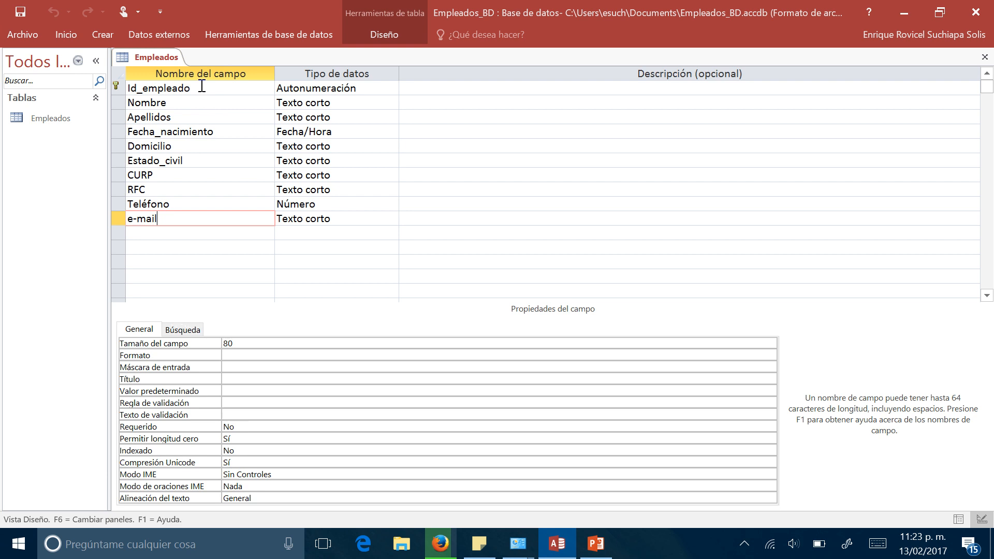
right_click(166, 58)
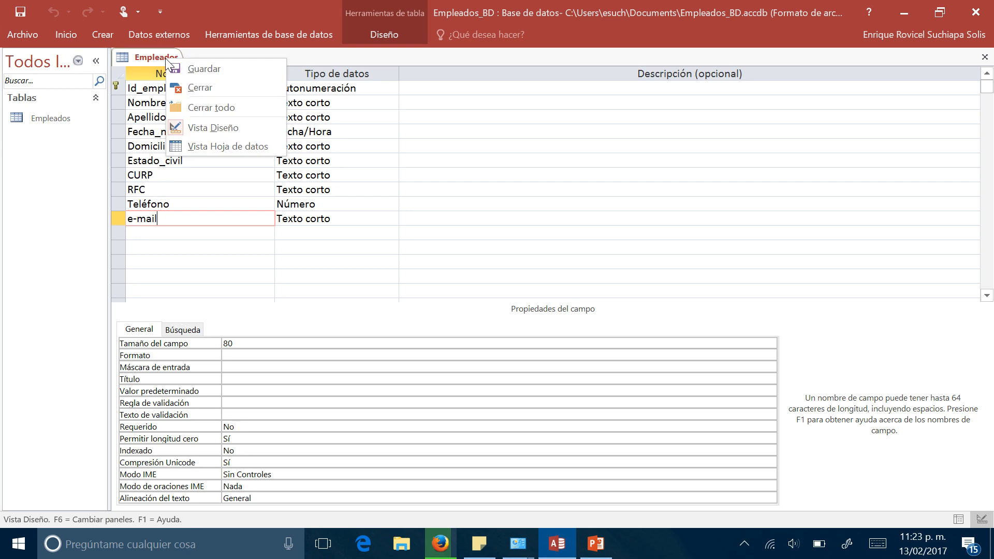
left_click(231, 145)
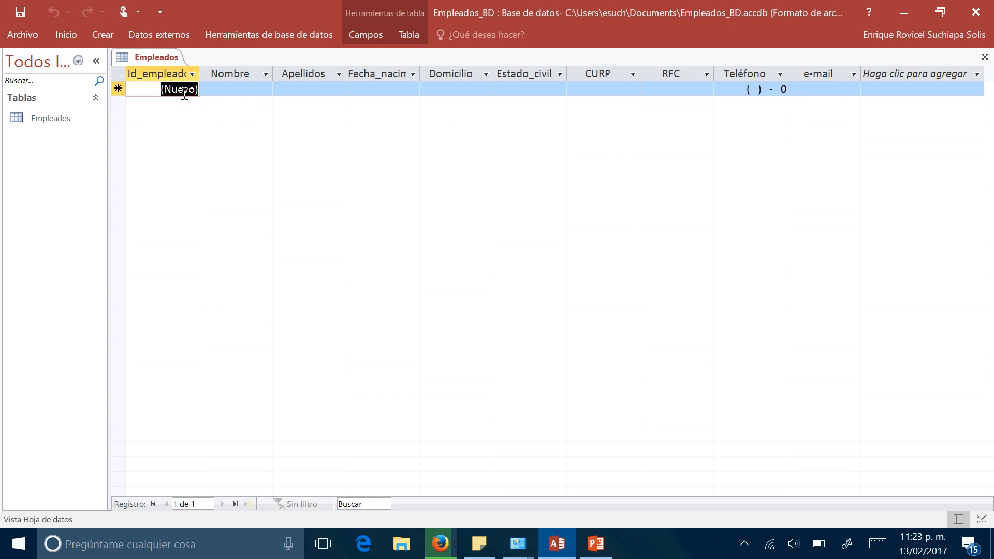
- Enter the first employee's given name and surnames in the Nombre and Apellidos fields of a new record
left_click(220, 85)
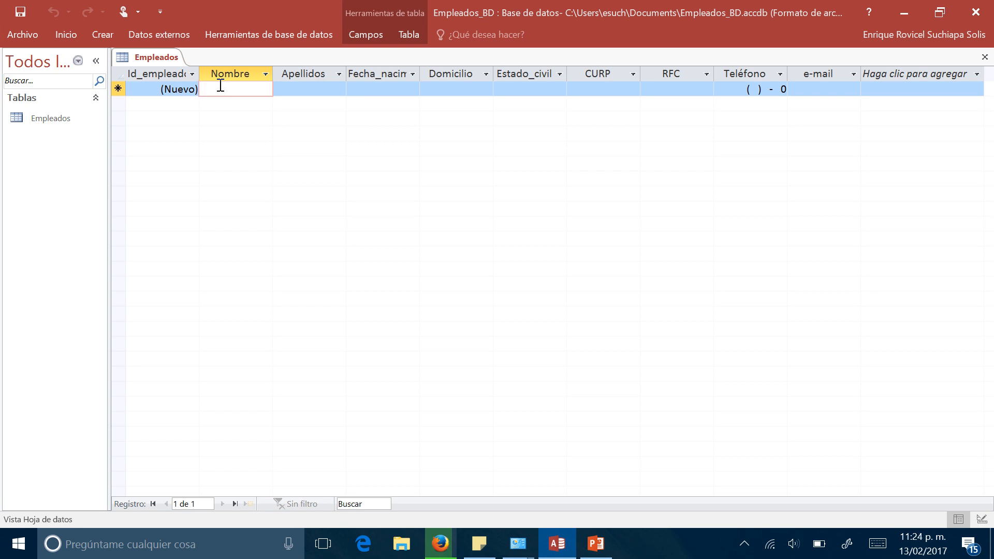
key("Tab")
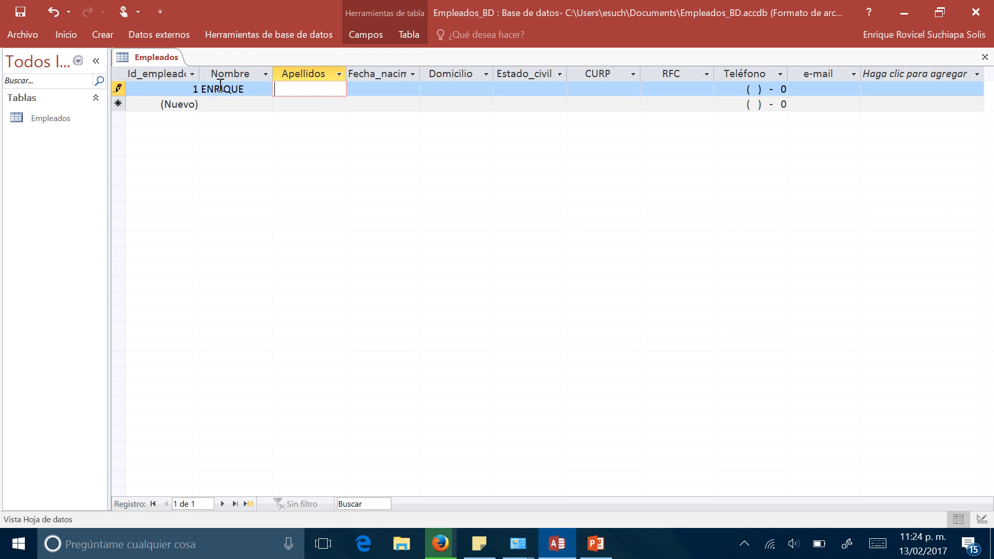
key("Tab")
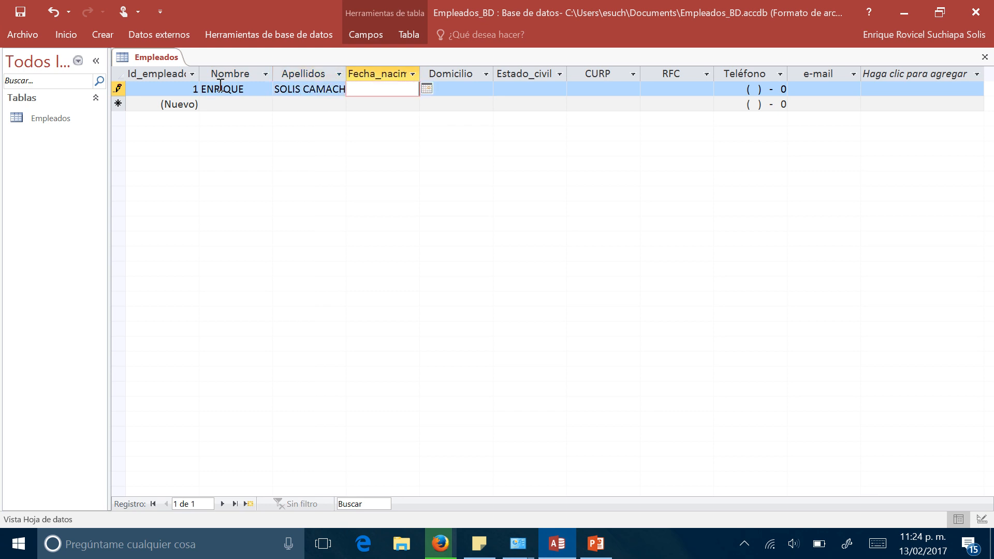
- Enter the employee's date of birth in the Fecha_nacimiento field of the first record
left_click(426, 90)
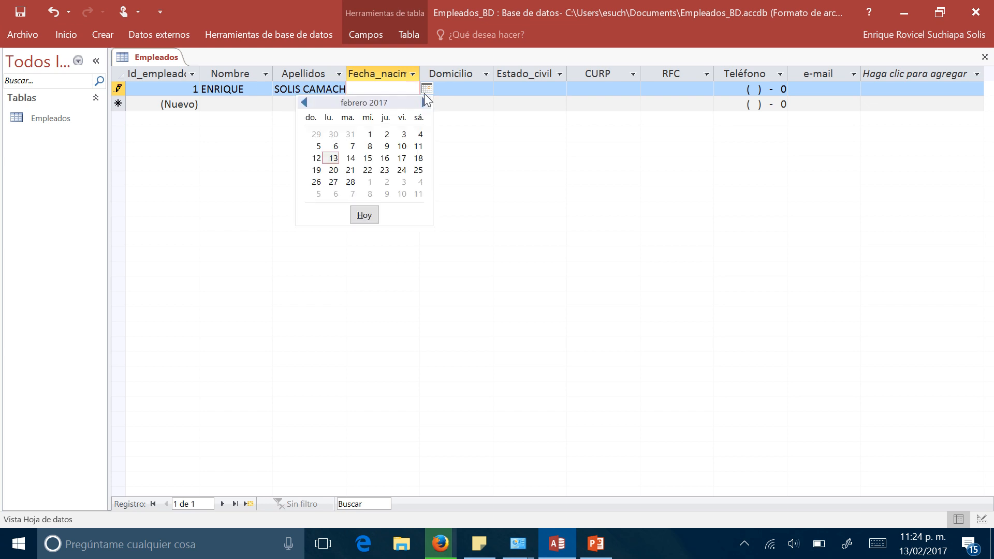
left_click(404, 84)
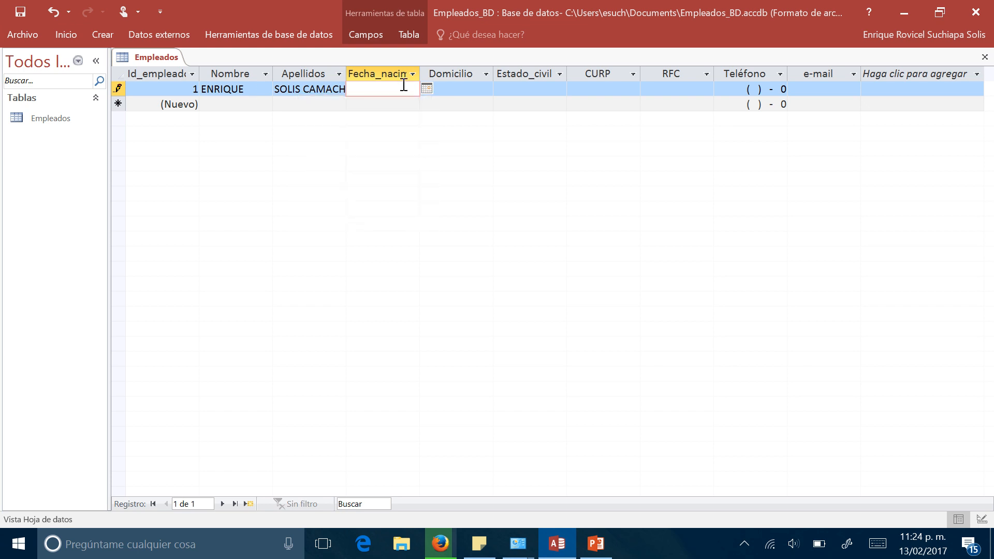
type("13/0")
type("6")
type("/1983")
key("Return")
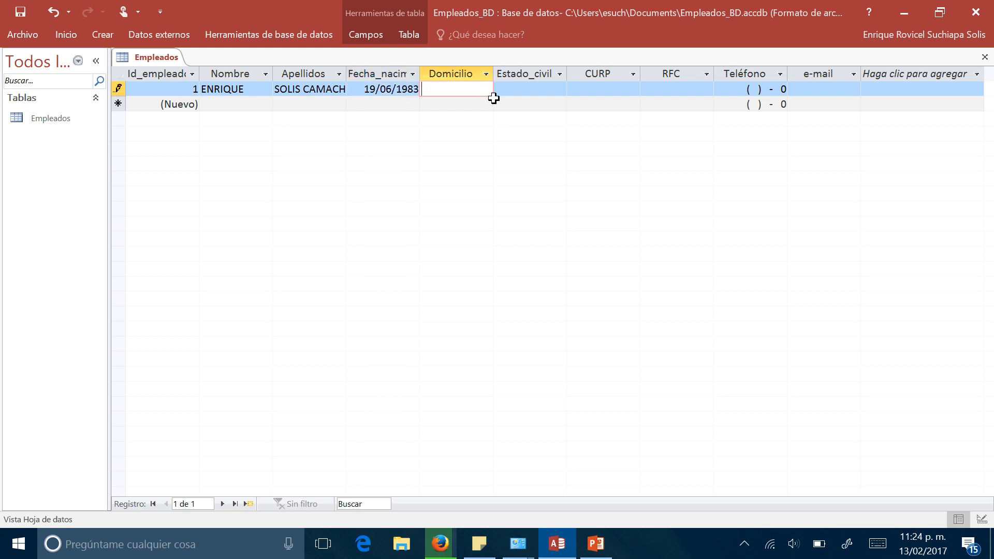
- Fill in the employee's home address under Domicilio and set Estado_civil to Casado
key("Tab")
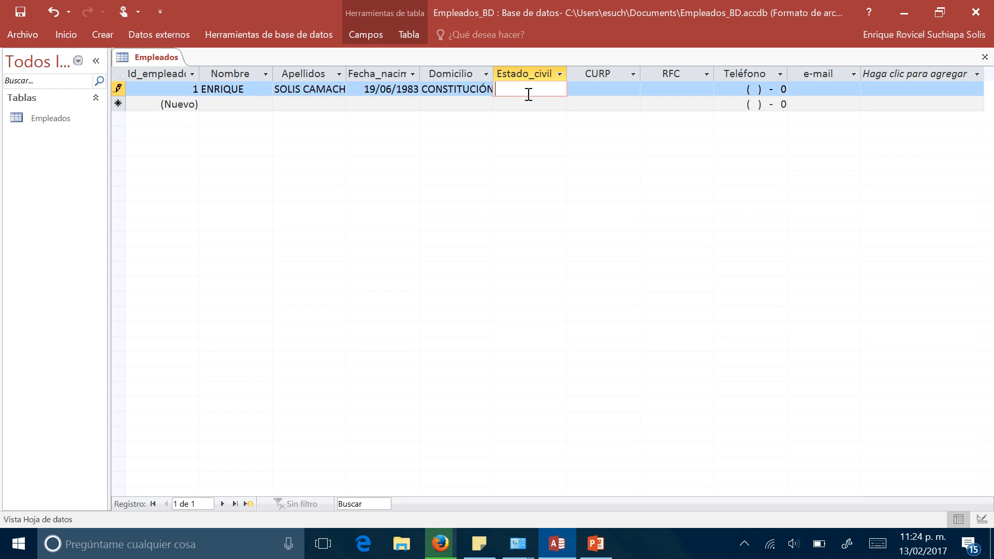
type("Casado")
key("Tab")
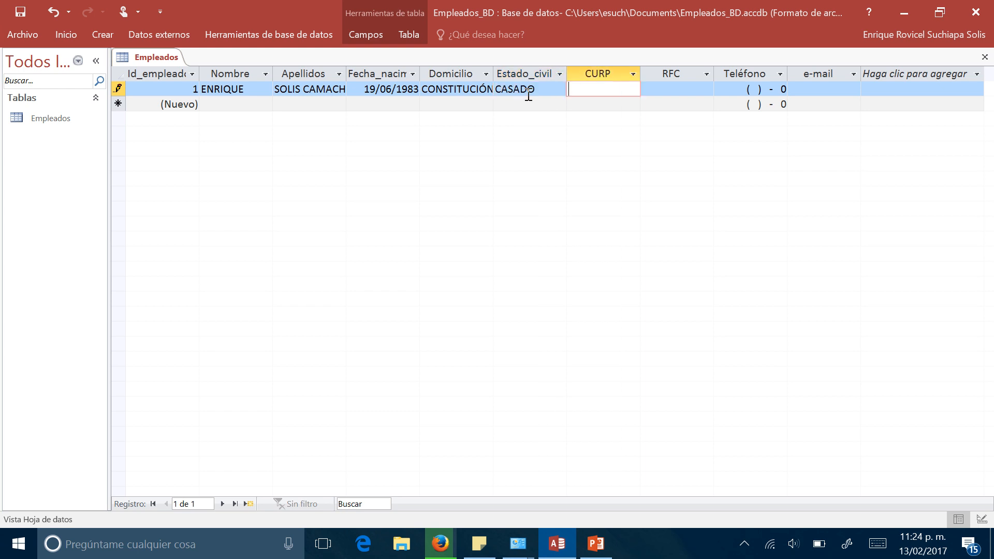
- Enter the employee's CURP identification code in capitals in the first record
key("Caps_Lock")
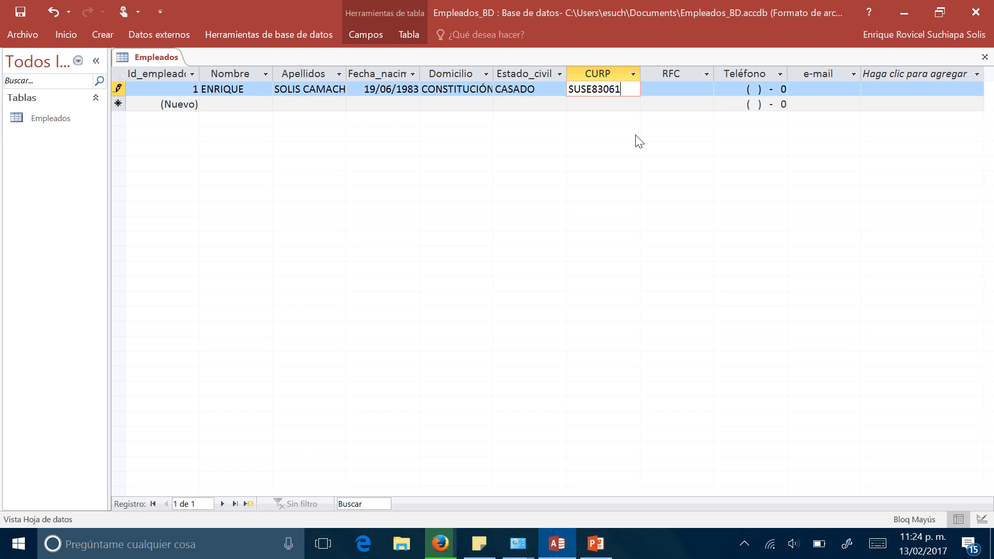
key("Tab")
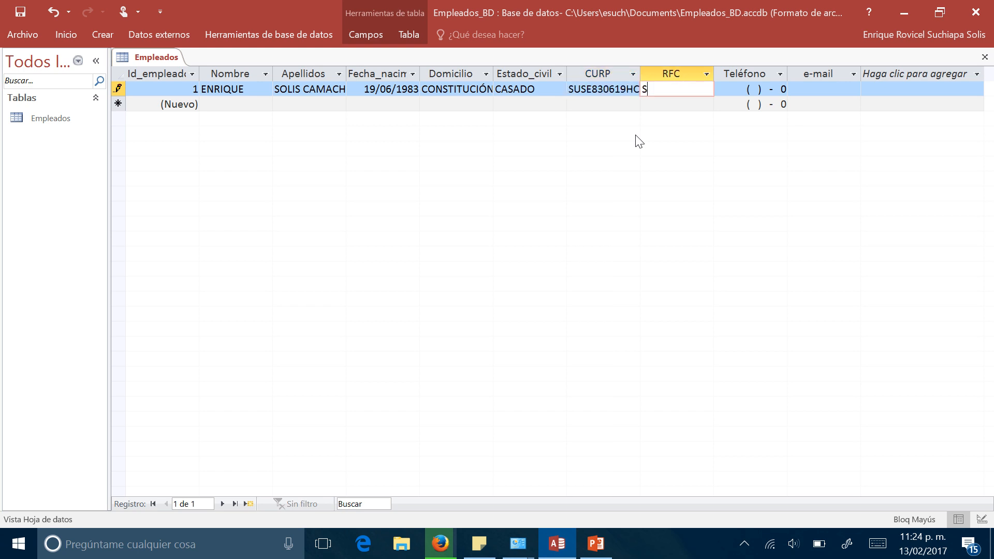
- Enter the employee's RFC tax code and phone number in the first record
key("Tab")
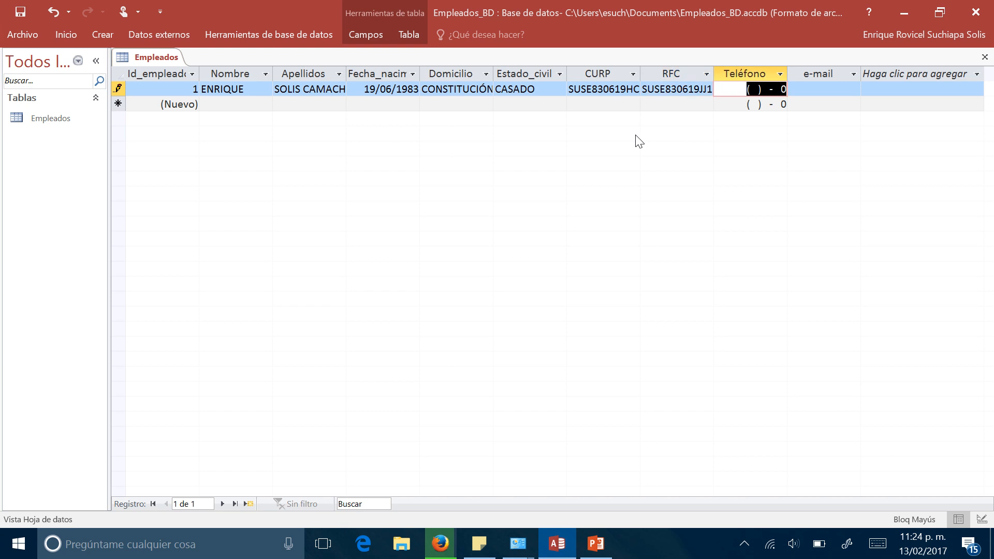
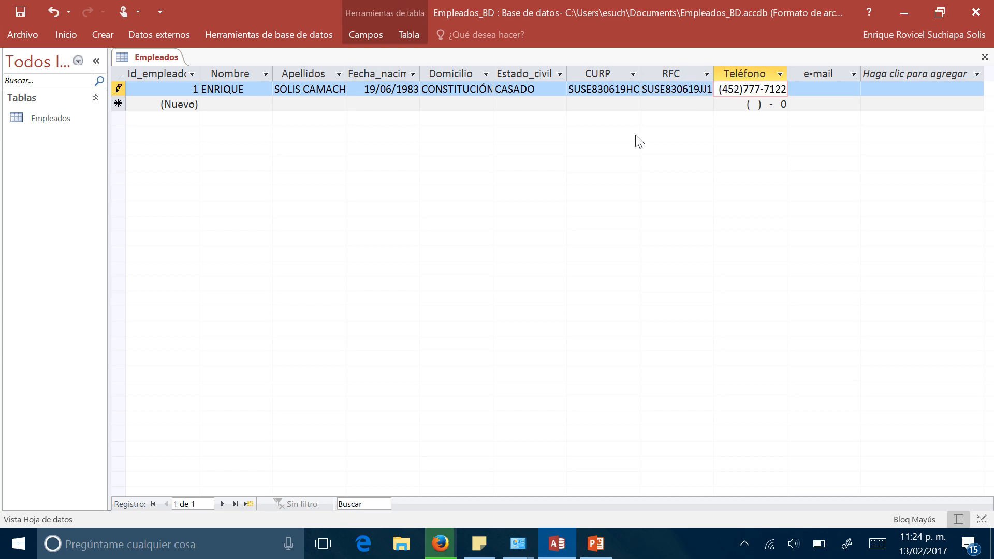
- Enter the employee's e-mail address in the e-mail field and complete the first record
key("Tab")
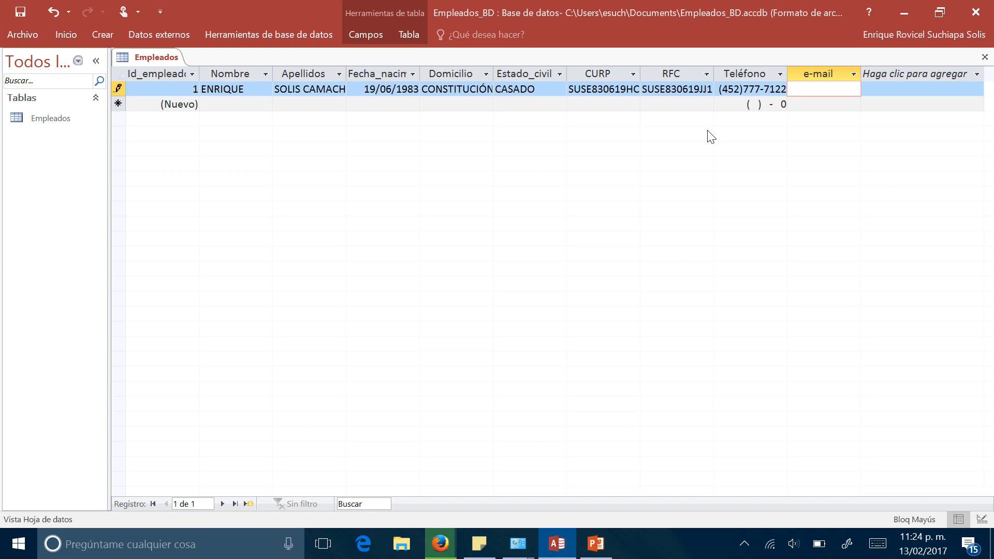
key("Caps_Lock")
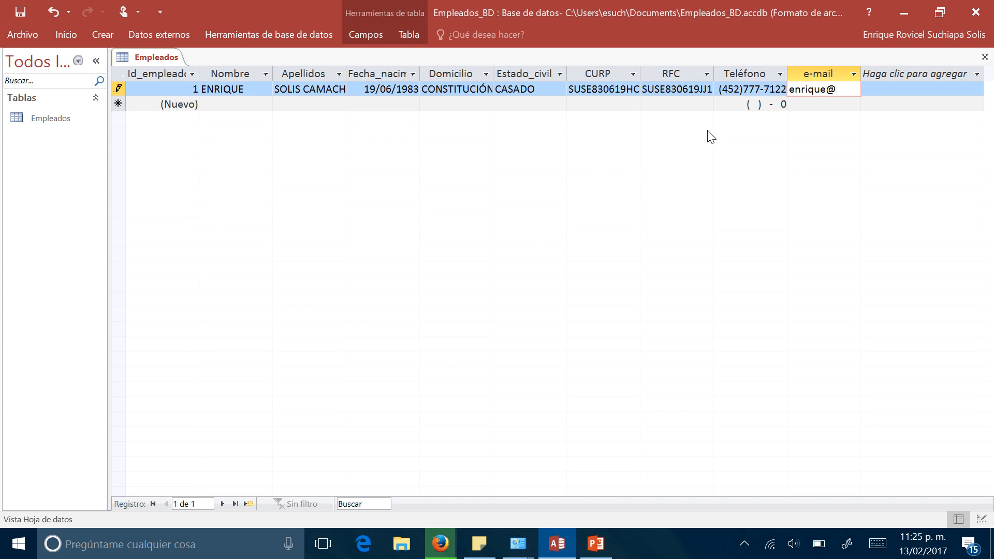
key("Return")
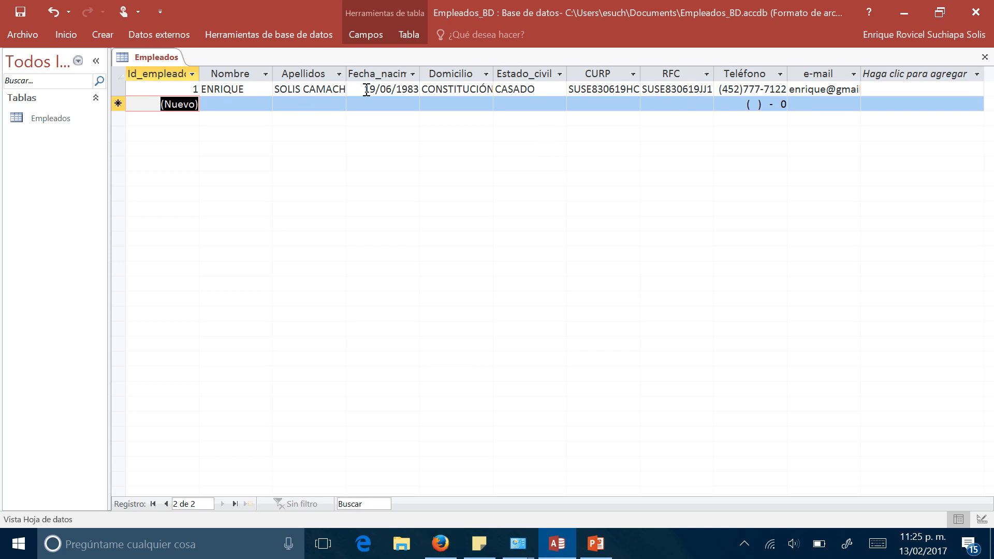
left_click(545, 89)
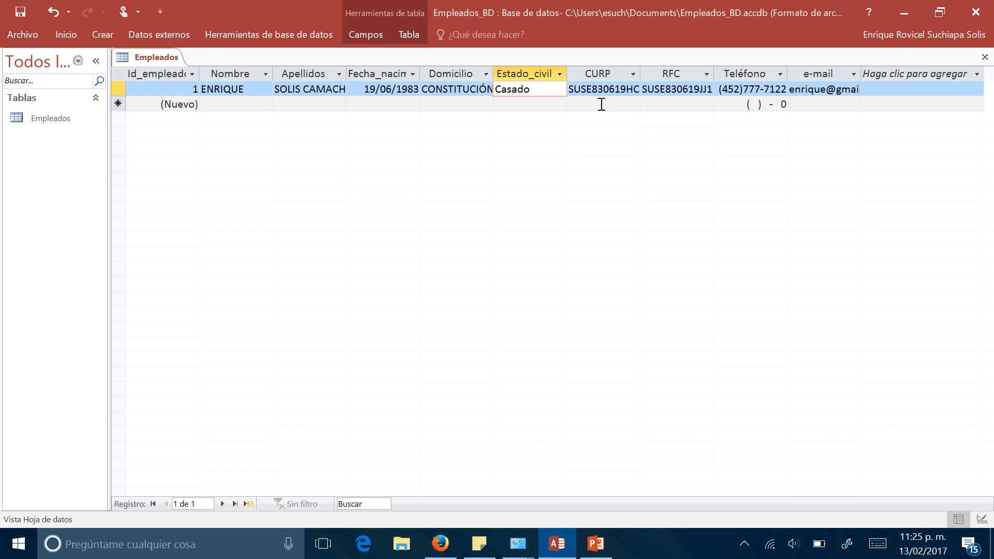
left_click(616, 88)
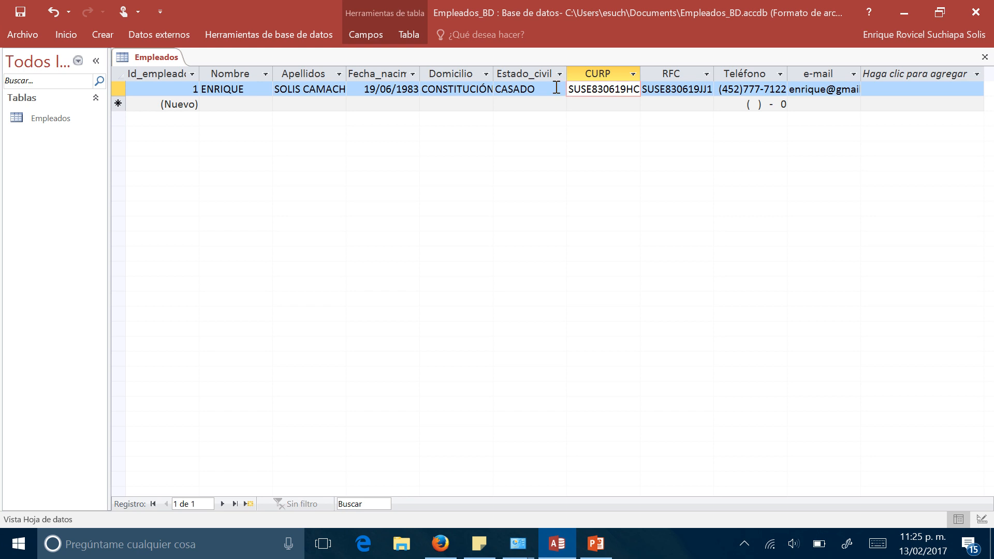
left_click(561, 94)
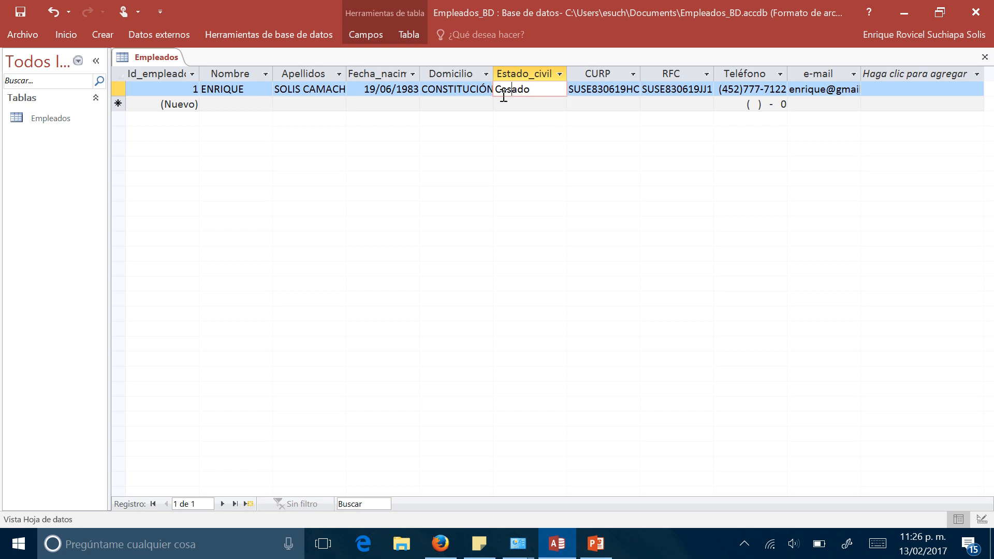
left_click(537, 104)
left_click(547, 86)
type("Casado")
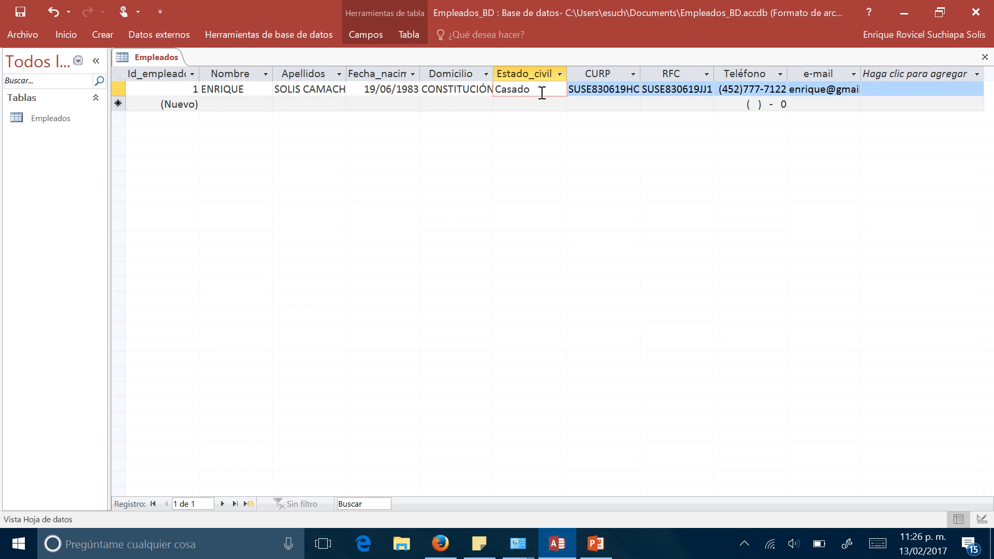
- Open the Empleados table in design view and set the Estado_civil field's lookup display control to Cuadro de lista
right_click(166, 60)
left_click(225, 134)
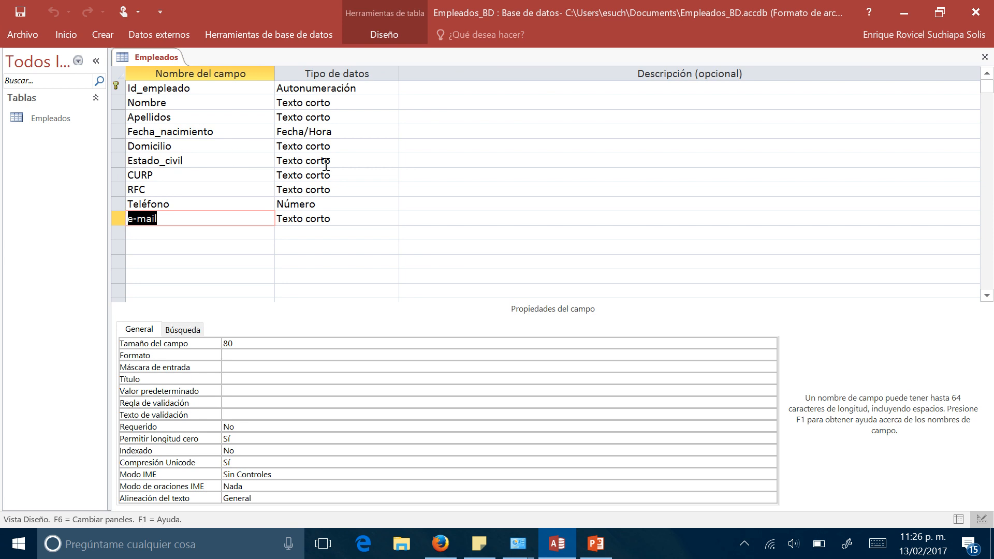
left_click(220, 161)
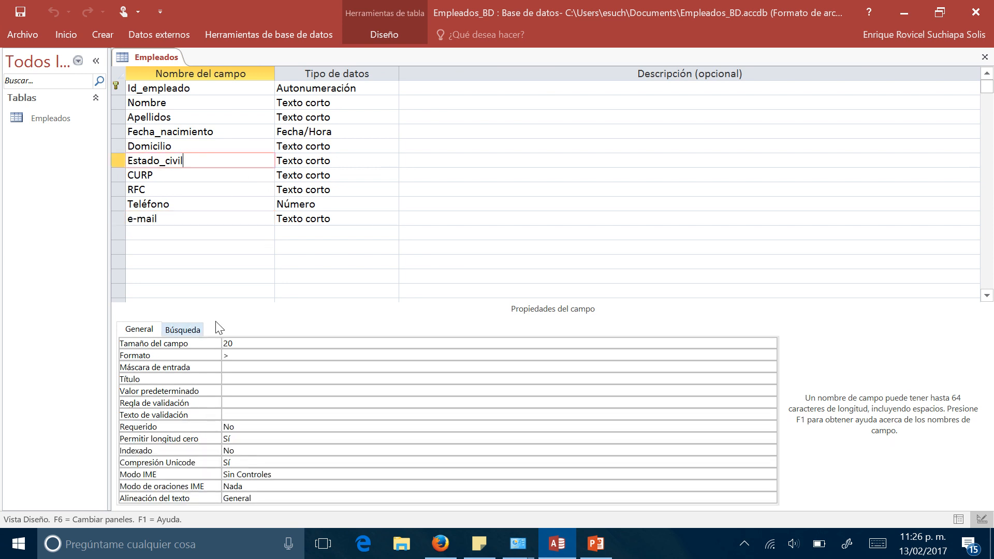
left_click(181, 330)
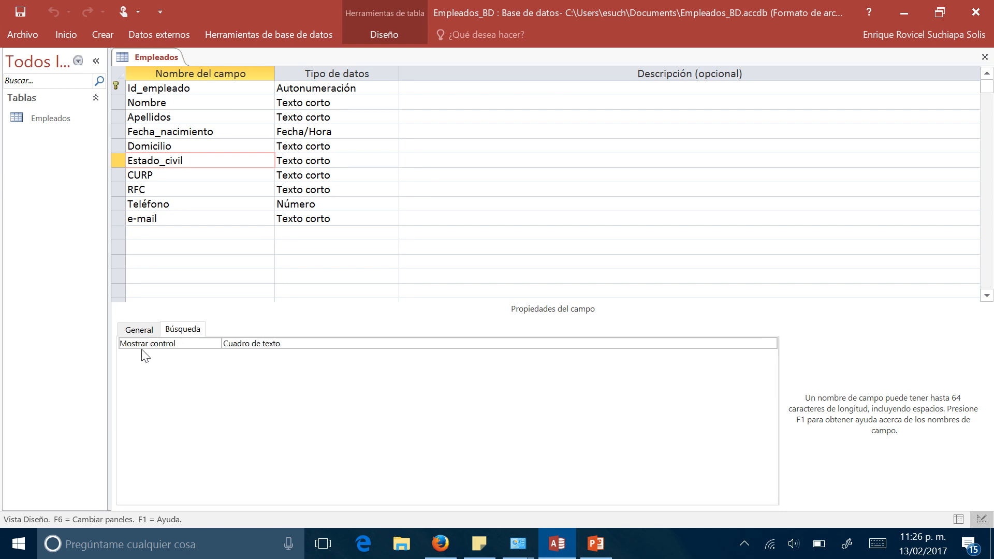
left_click(272, 344)
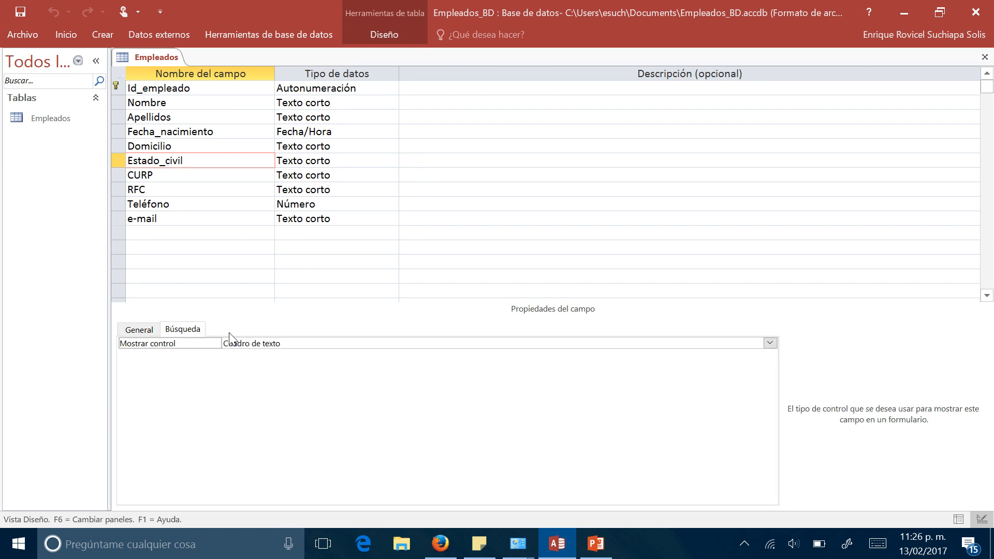
left_click(770, 344)
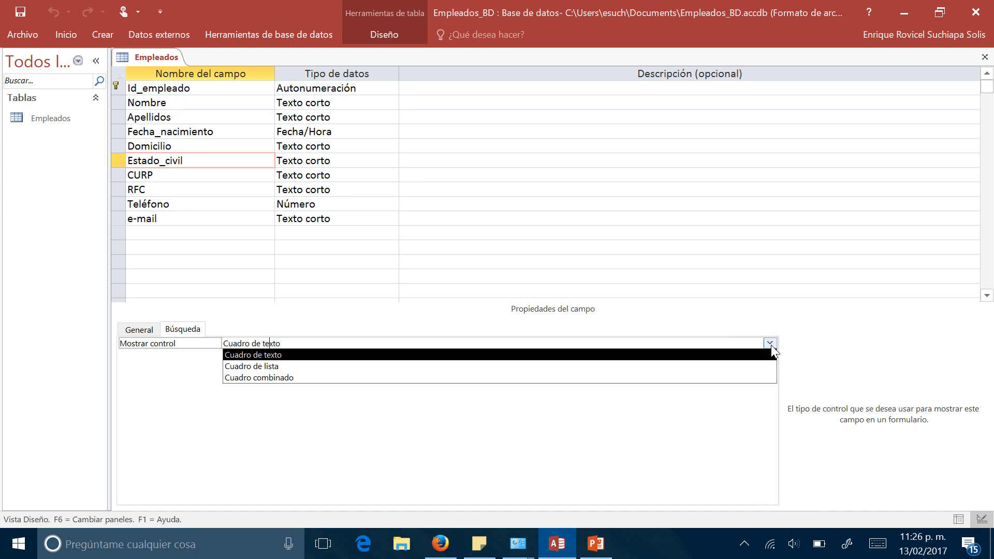
left_click(278, 372)
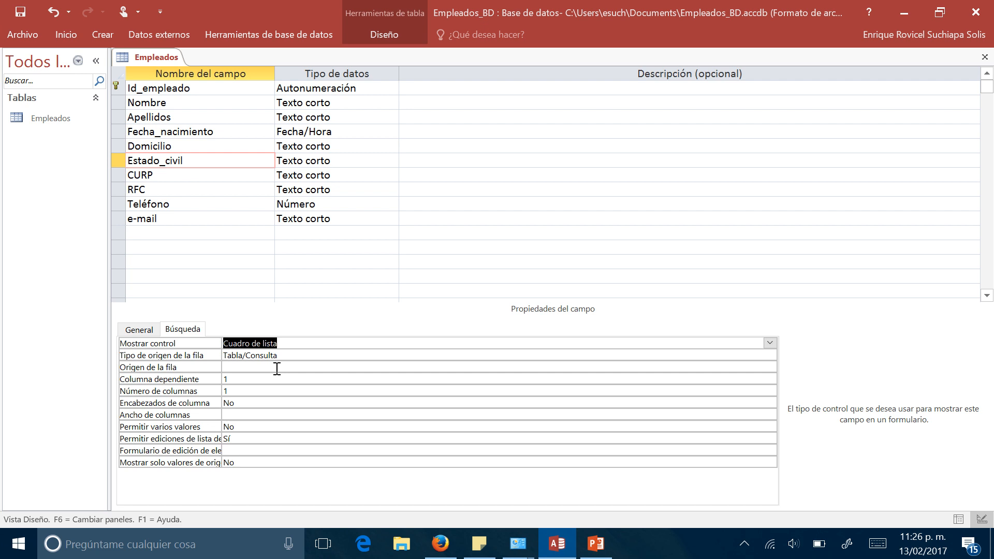
- Set the row source type of the Estado_civil lookup to Lista de valores
left_click(281, 355)
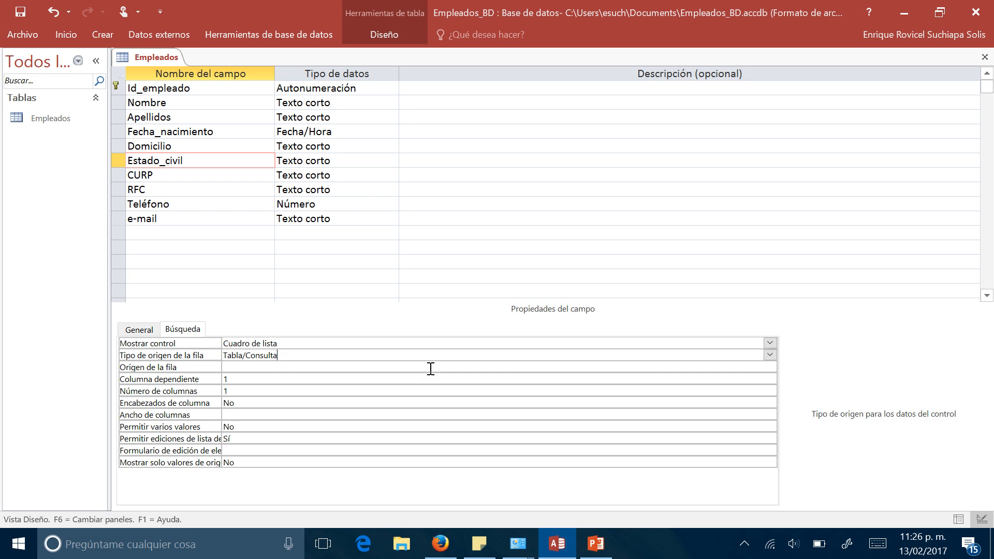
left_click(770, 355)
left_click(341, 382)
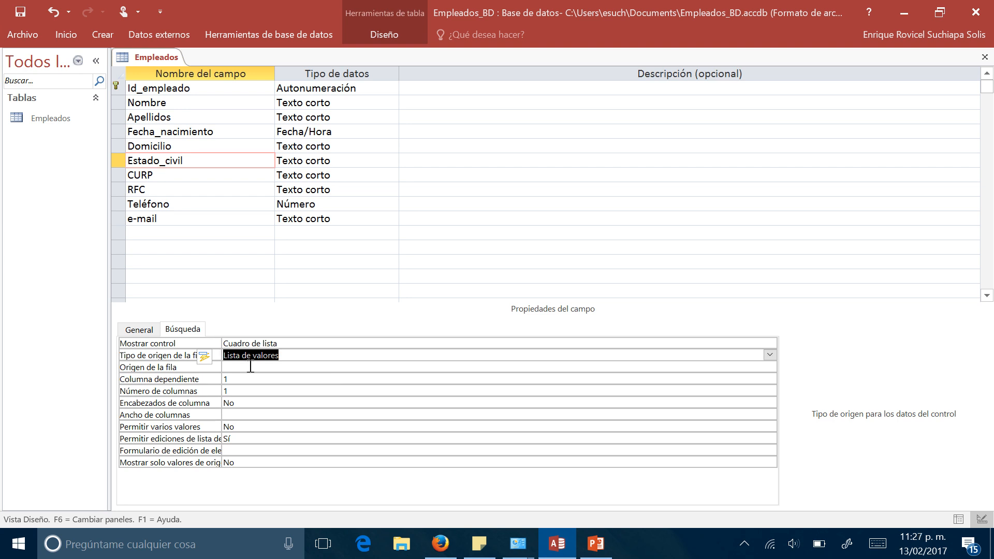
- Define the Estado_civil list items as SOLTERA(O), CASADA(O), VIUDA(O), DIVORCIADA(O) and UNIÓN LIBRE, one per line
left_click(250, 367)
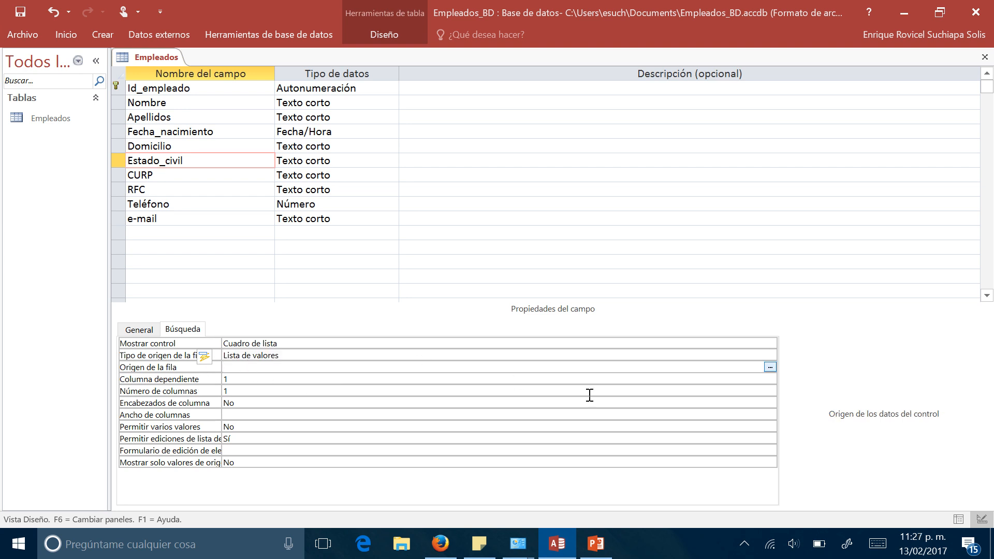
left_click(771, 367)
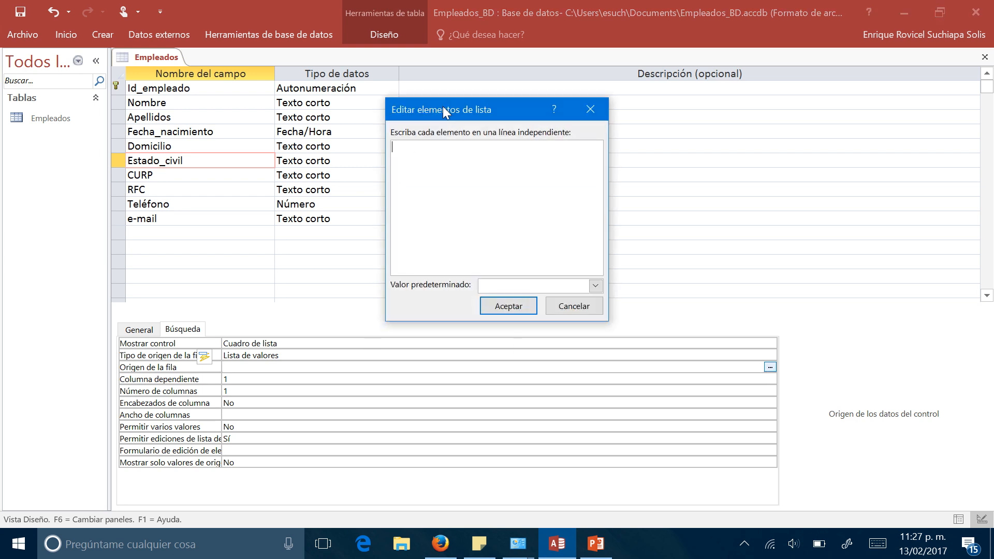
left_click_drag(450, 101, 582, 98)
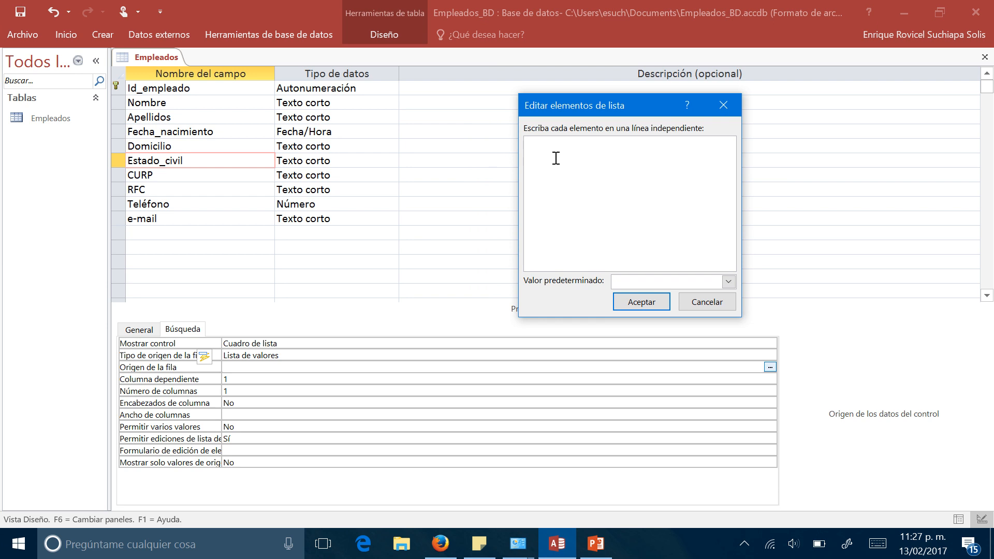
key("Caps_Lock")
type("S")
type("ASAD")
type("A(")
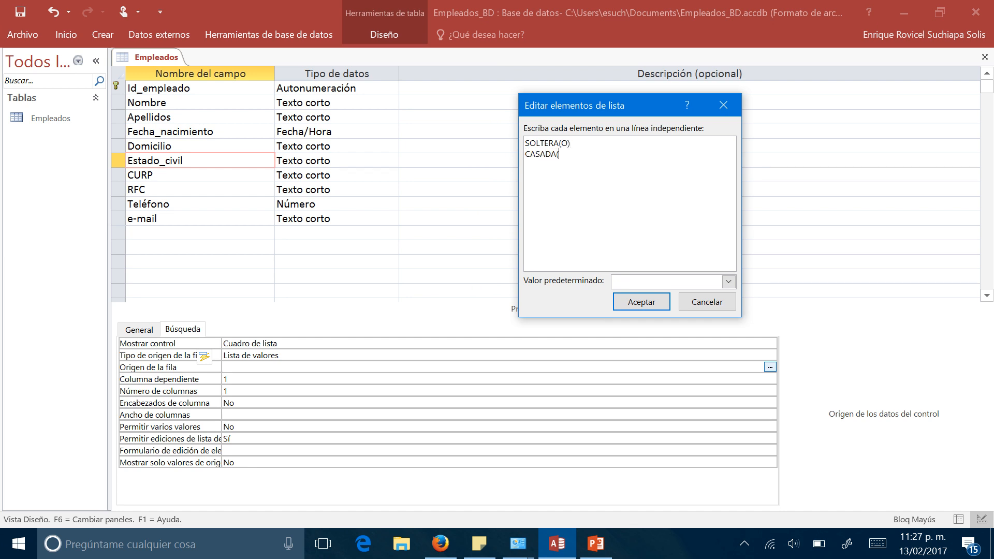
type("O) VIUDA(O) DIVORCIADO")
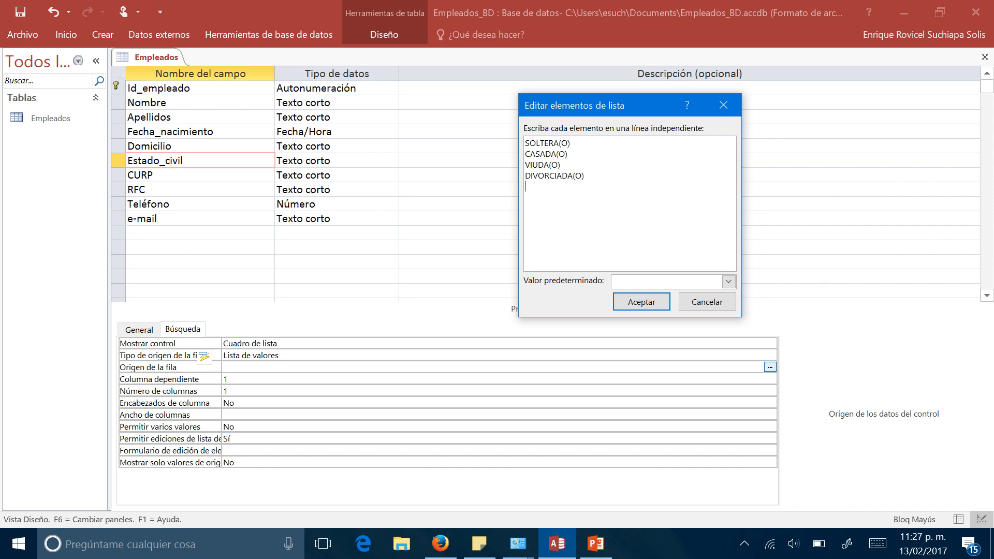
type("NIÓN LIBRE")
left_click(629, 305)
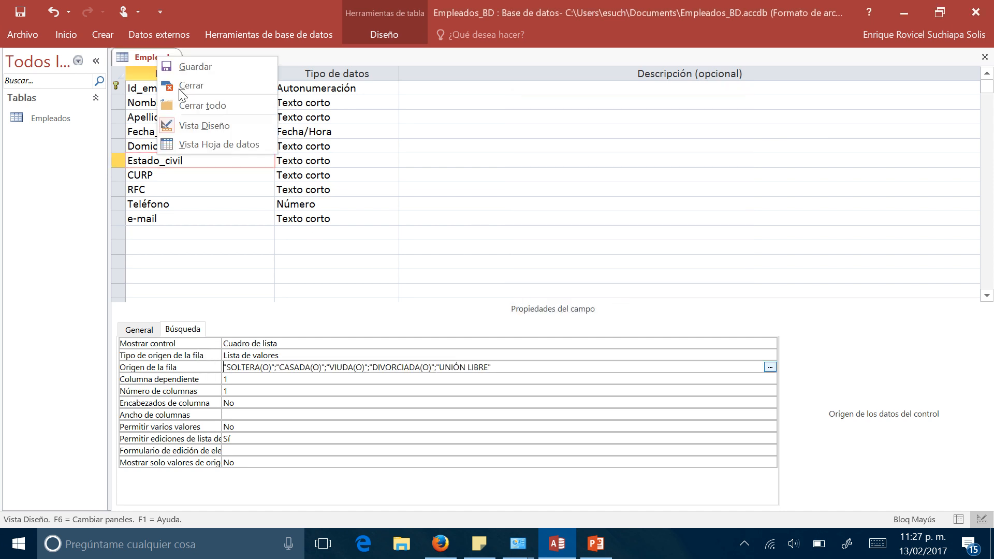
- Save the table design and, back in the datasheet, set the first record's Estado_civil to CASADA(O) from its list
left_click(194, 143)
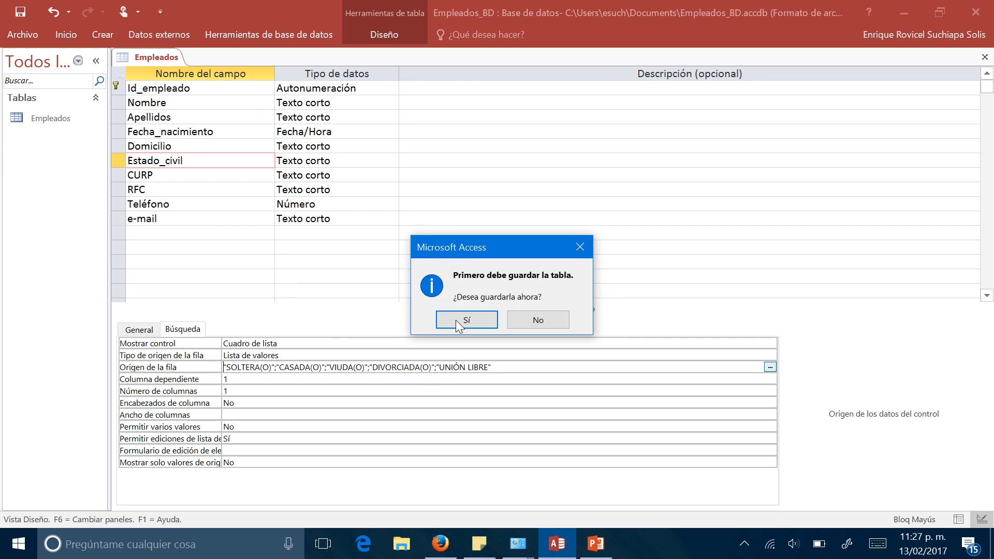
left_click(466, 320)
left_click(518, 90)
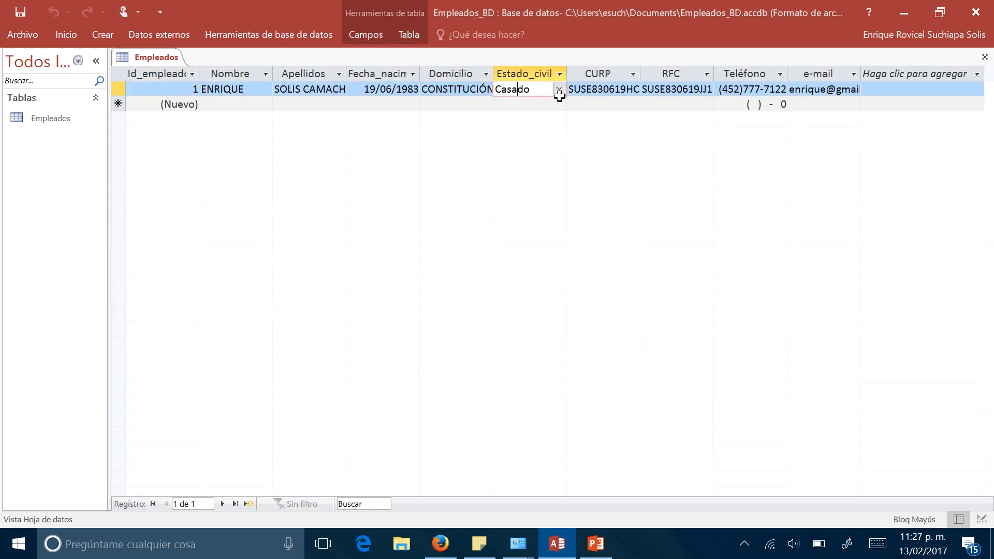
left_click(560, 89)
left_click(522, 124)
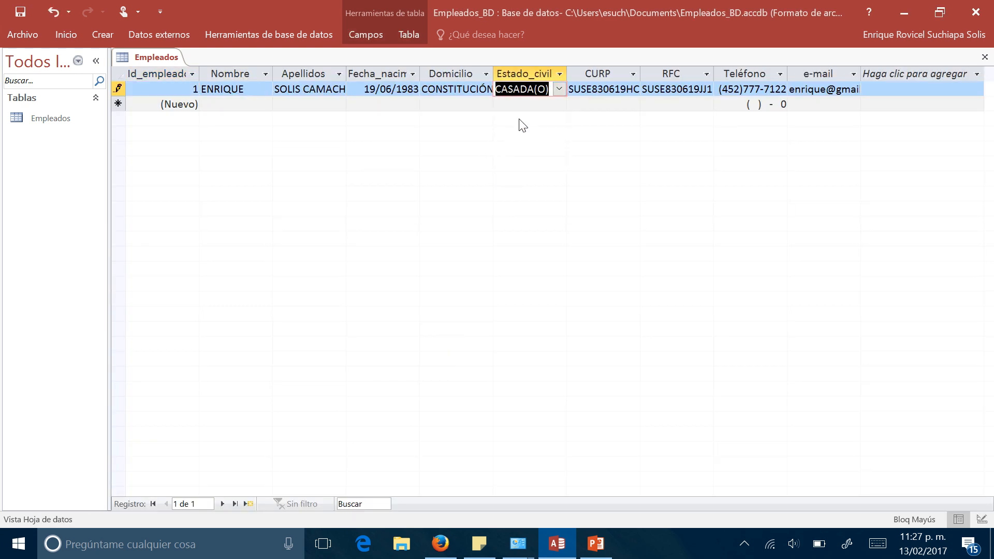
left_click(516, 104)
- Review the options offered by the Estado_civil list in the first record
left_click(527, 89)
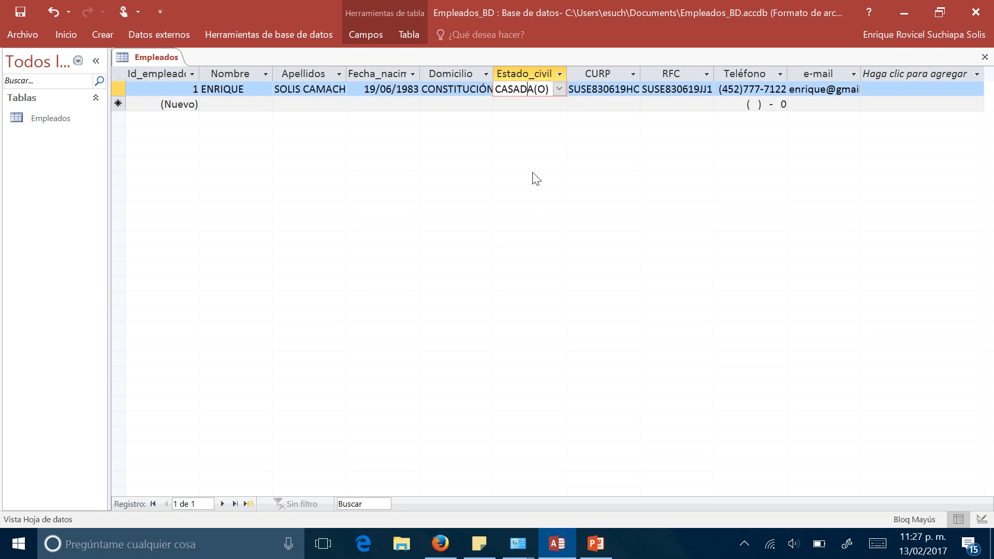
left_click(559, 89)
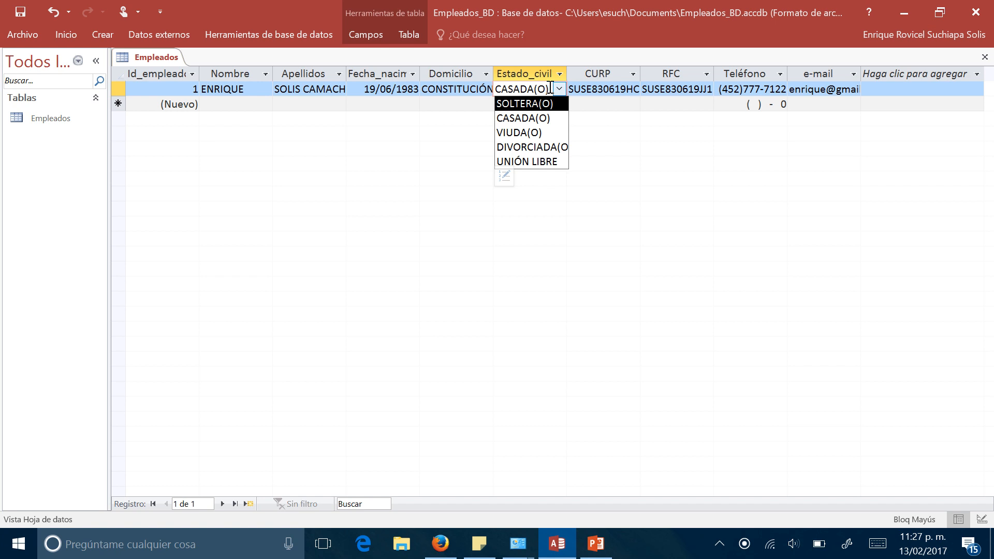
left_click(591, 88)
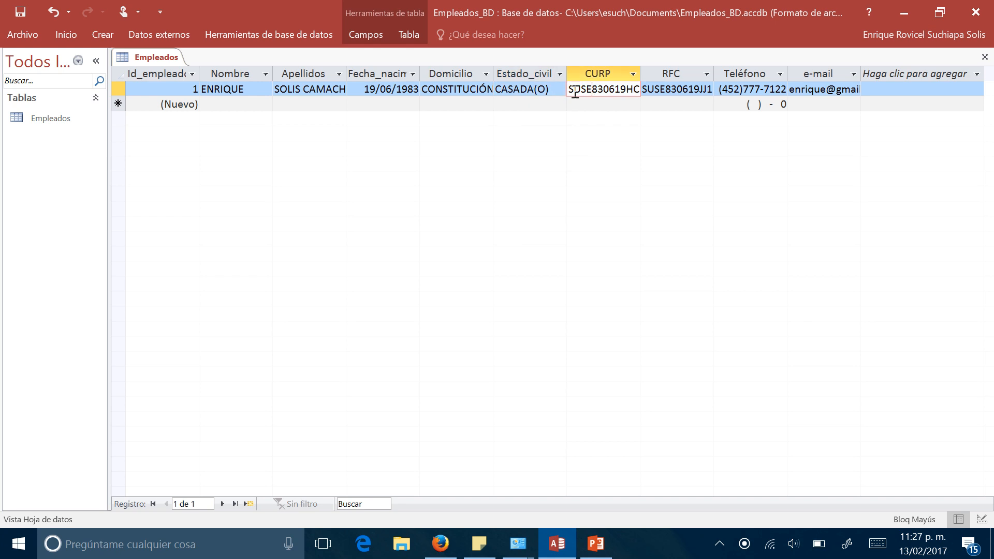
left_click(548, 90)
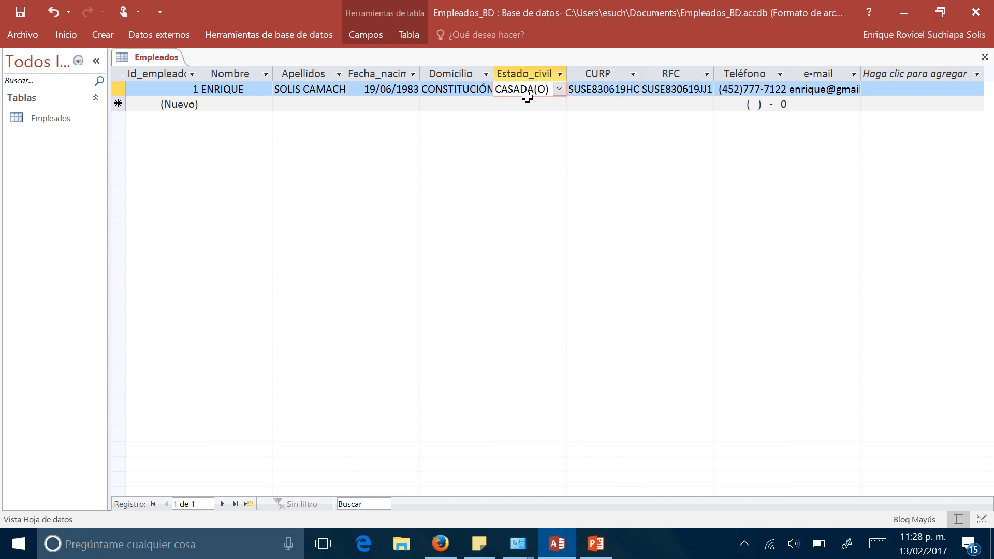
- Examine the full contents of the CURP and RFC fields in the first record, continuing to Teléfono
left_click(582, 89)
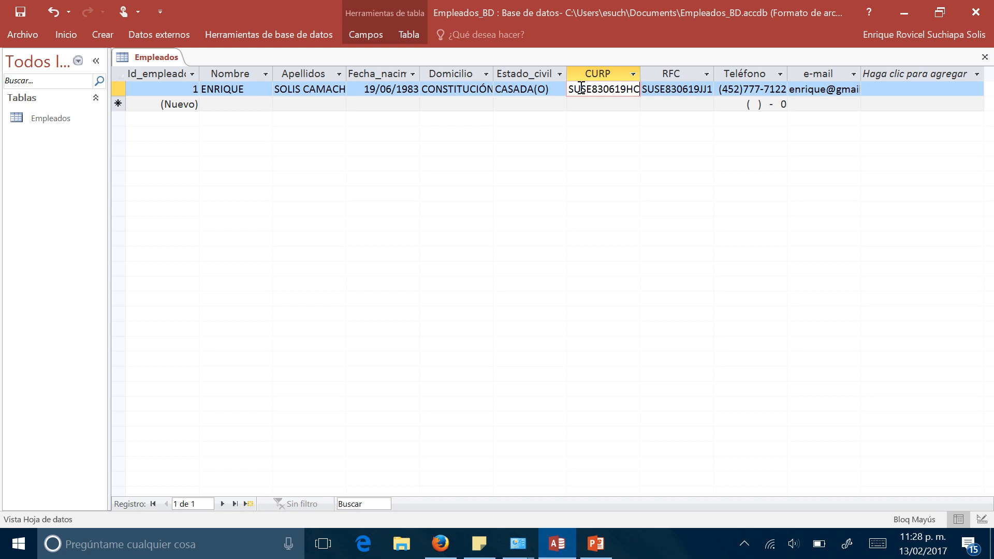
type("S")
key("Right")
key("Right")
key("Right")
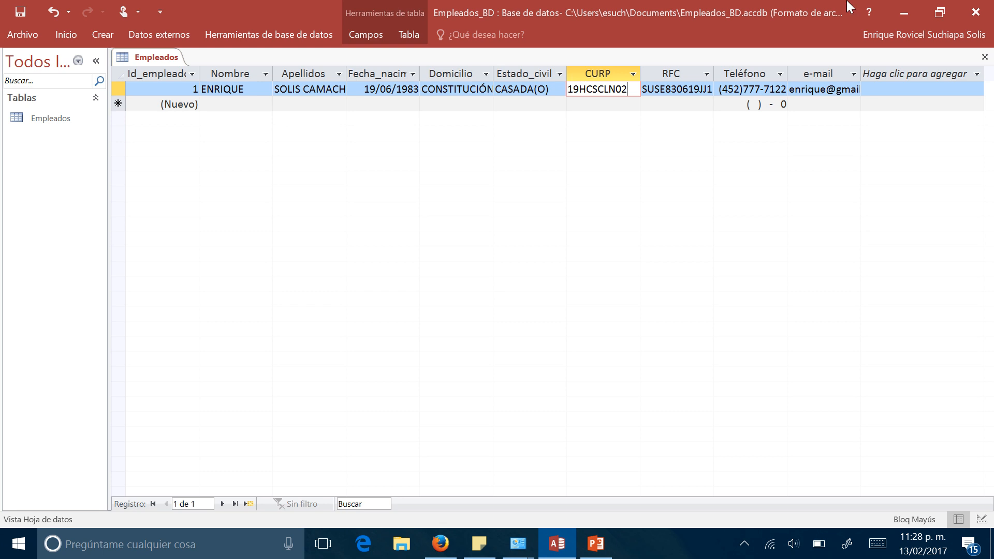
mouse_move(993, 0)
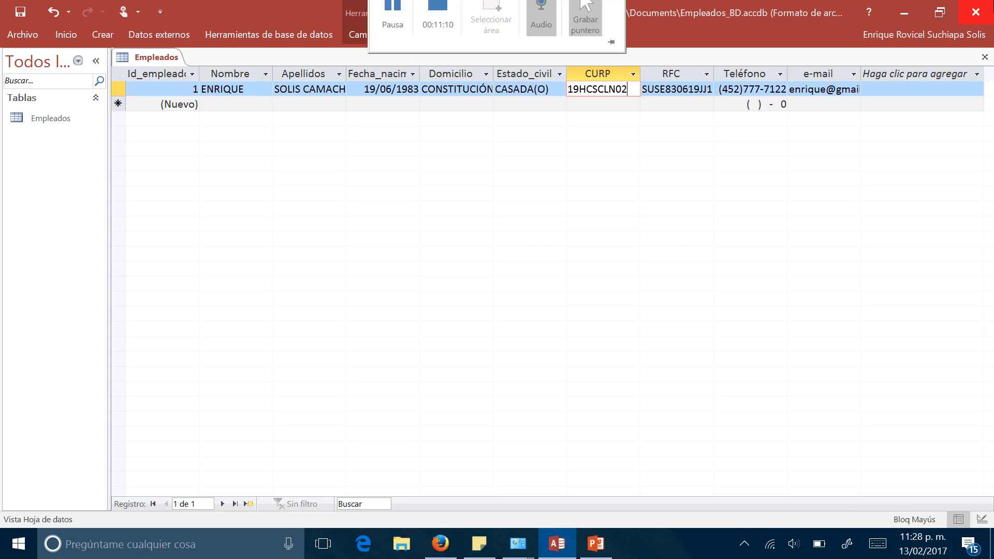
key("Left")
key("Left")
key("Left")
key("Left")
key("Left")
key("Left")
key("Left")
key("Left")
key("Left")
key("Left")
key("Left")
key("Left")
key("Left")
key("Left")
key("Left")
key("Left")
key("Left")
key("Left")
key("Left")
key("Left")
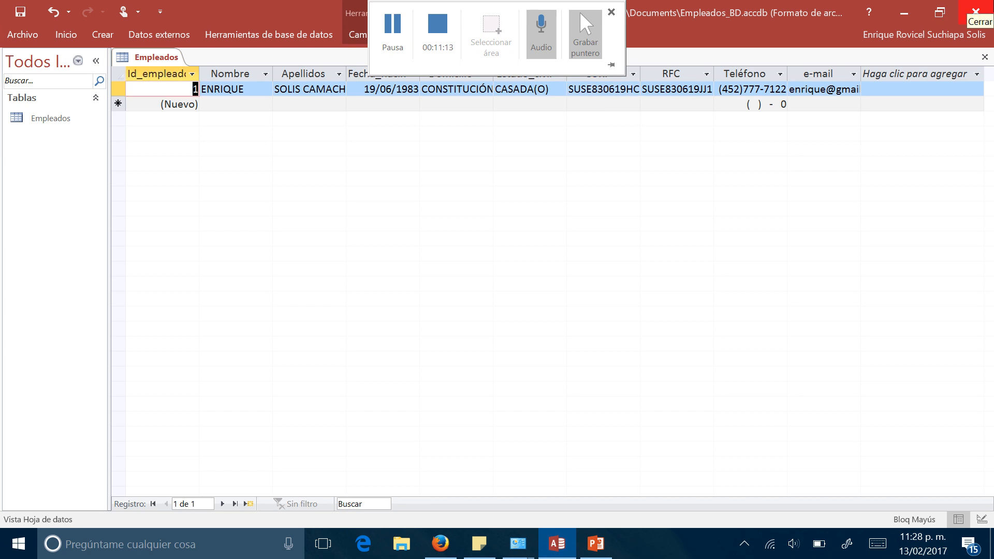
left_click(583, 89)
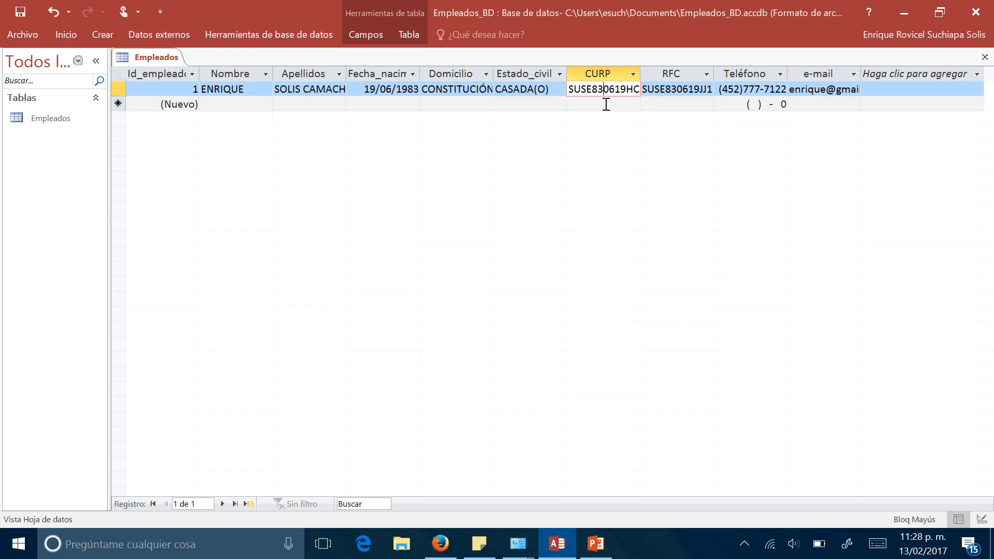
left_click(665, 93)
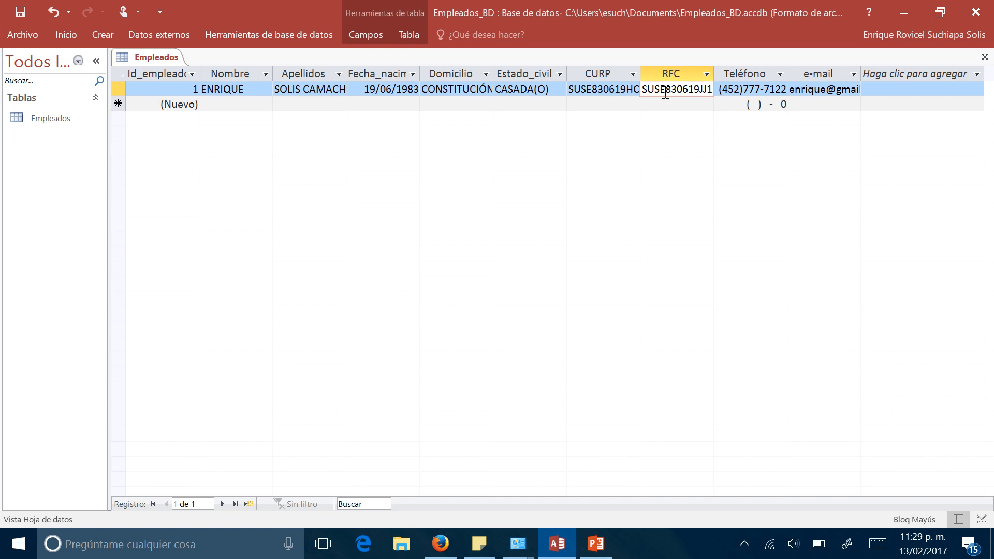
key("Tab")
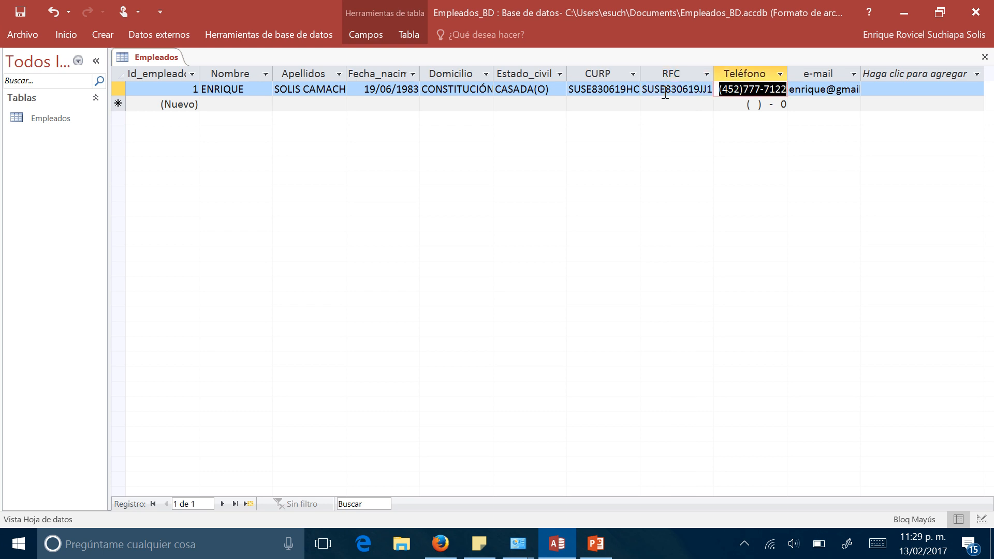
- Switch the Empleados table to design view and show the general properties of the CURP field
key("shift+Tab")
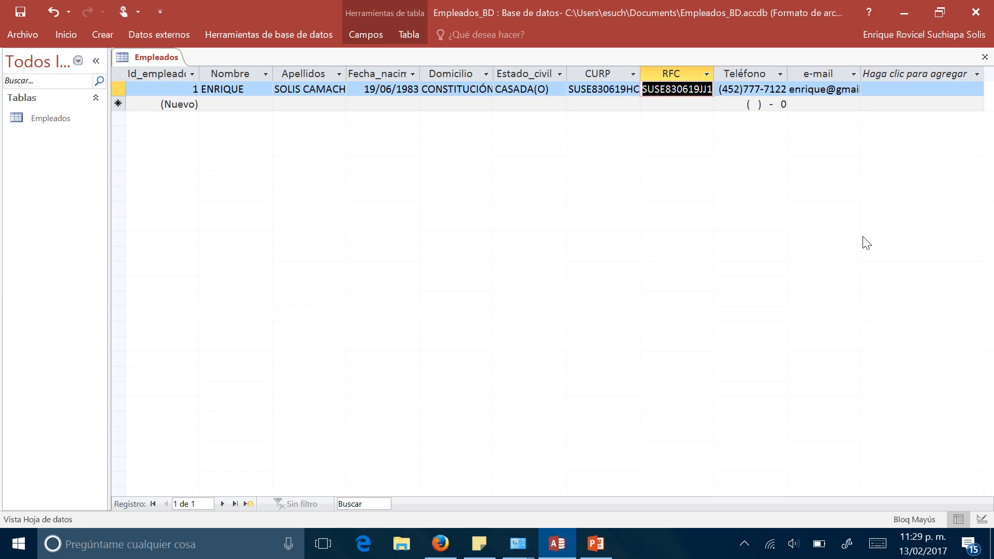
right_click(141, 57)
left_click(206, 128)
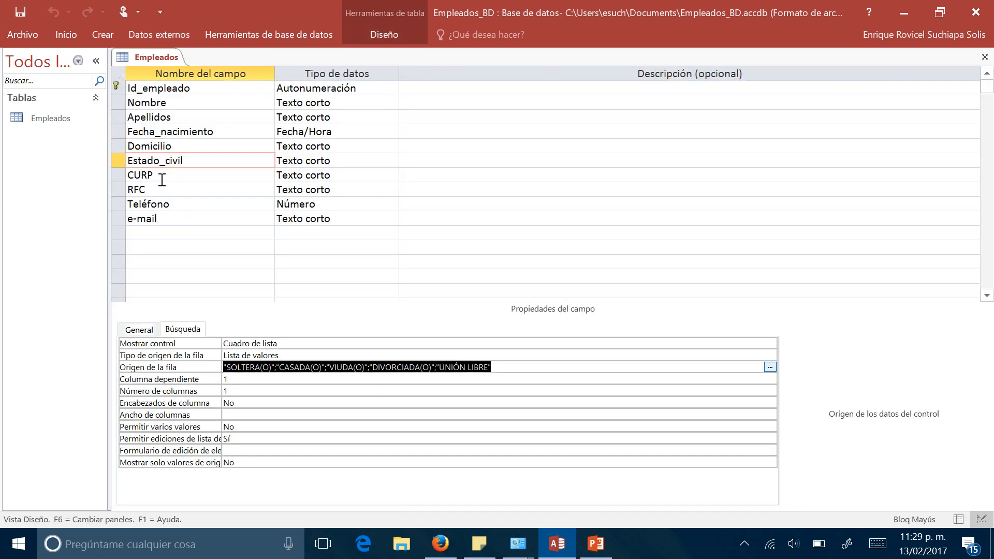
left_click(162, 179)
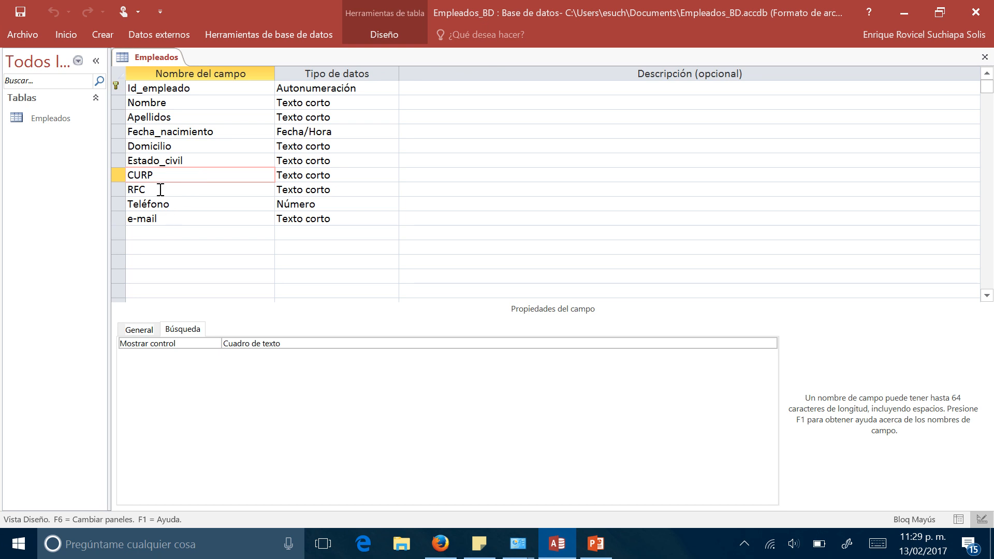
left_click(170, 166)
left_click(169, 178)
left_click(148, 335)
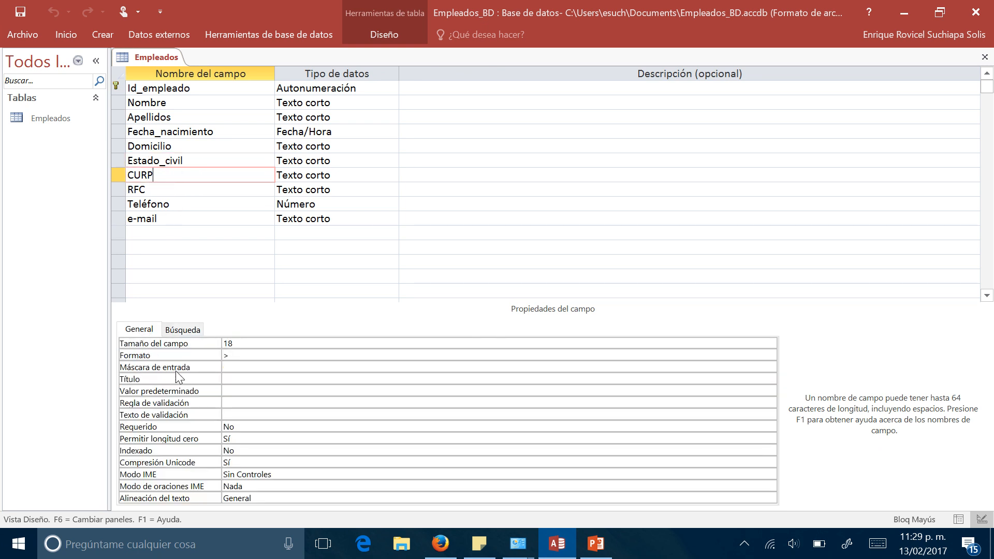
- Set the CURP field's input mask to LLLL999999LLLLLL99
left_click(231, 366)
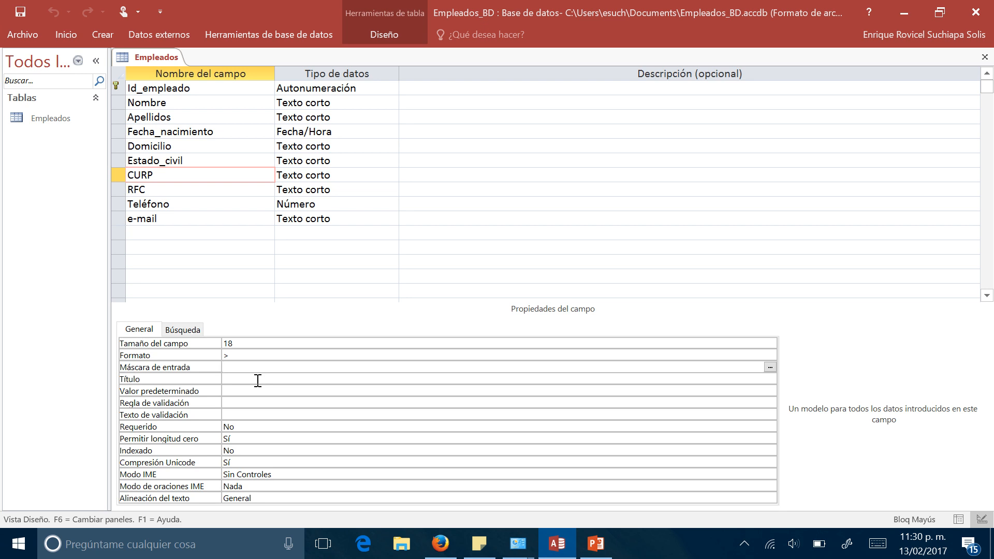
type("LLLL")
type("999999LLLLLL99")
left_click(271, 381)
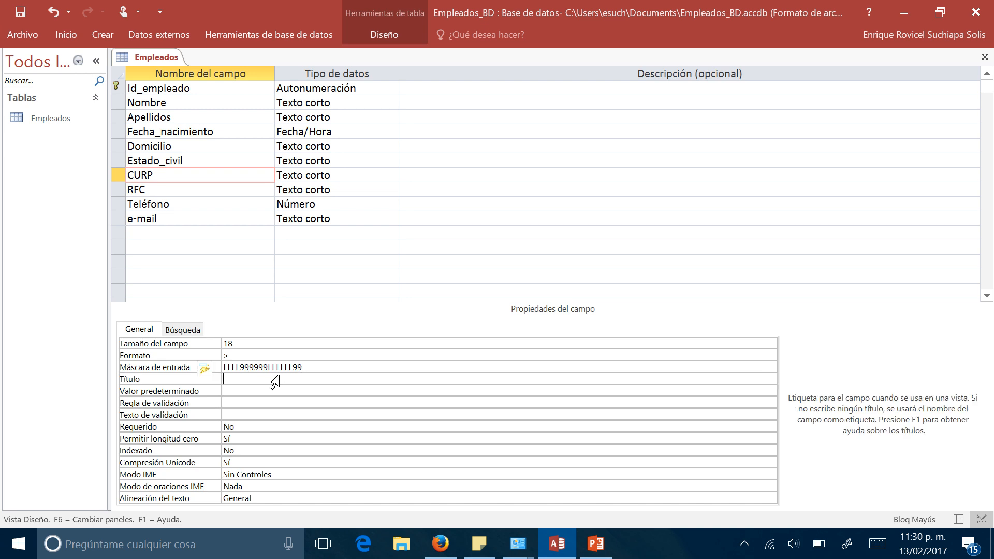
- Set the RFC field's input mask to LLLL99999AAA
left_click(195, 191)
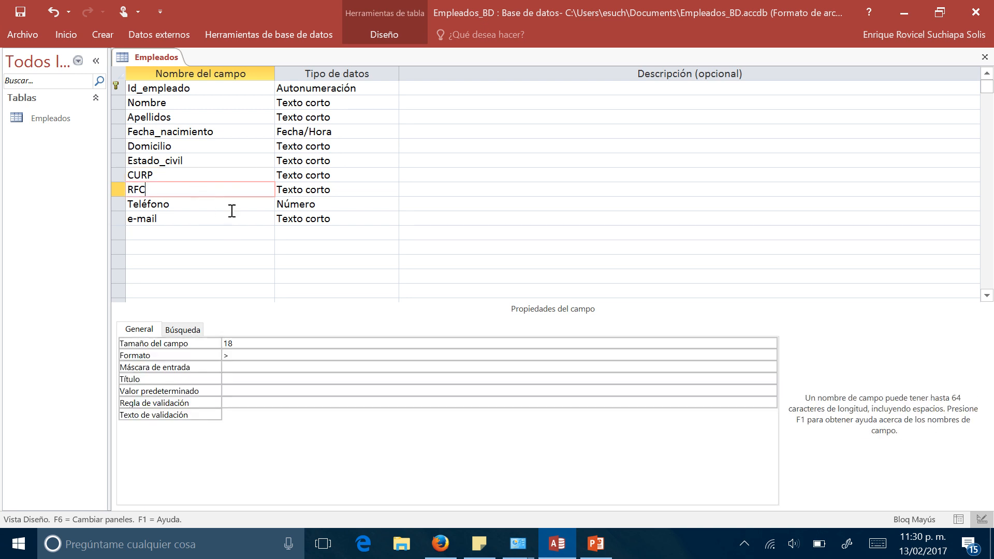
left_click(236, 369)
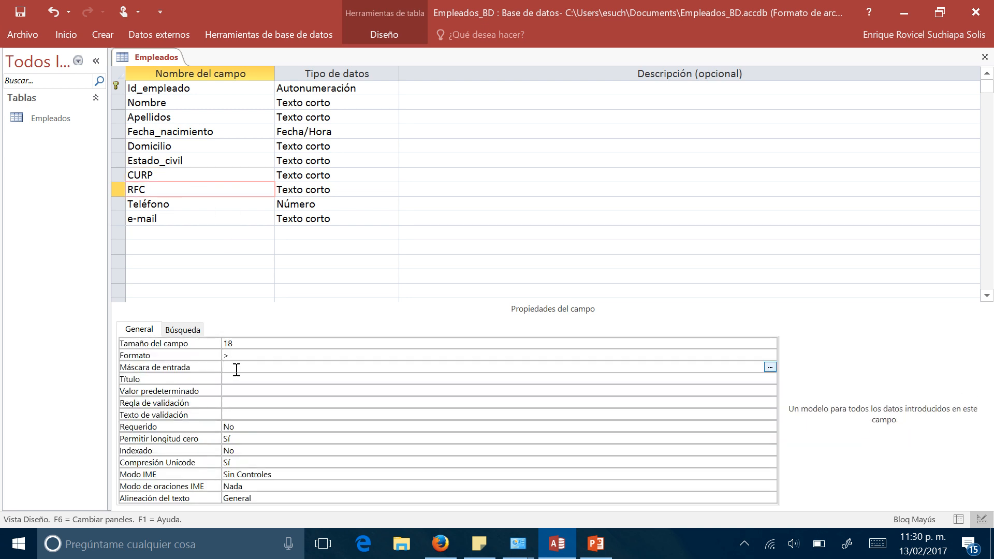
type("LLLL99999AAA")
- Save the Empleados table design and return to the datasheet view
right_click(147, 63)
left_click(170, 74)
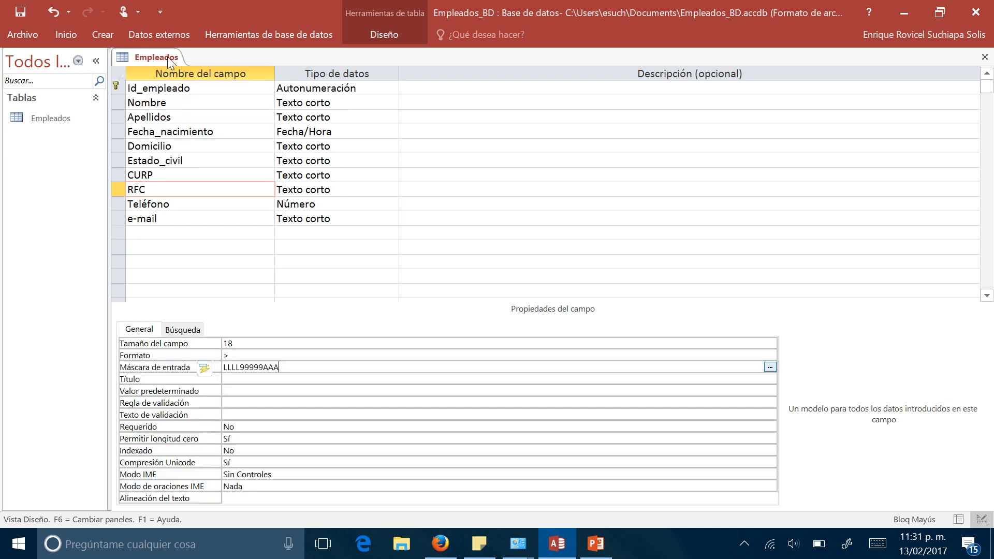
right_click(166, 57)
left_click(235, 145)
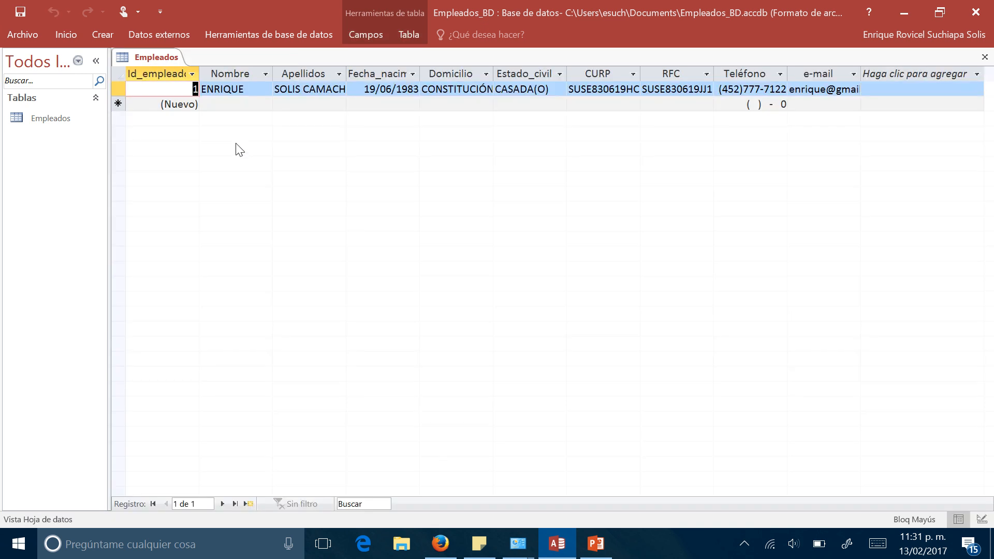
- Start a second employee record by entering the employee's first name and both surnames
left_click(224, 105)
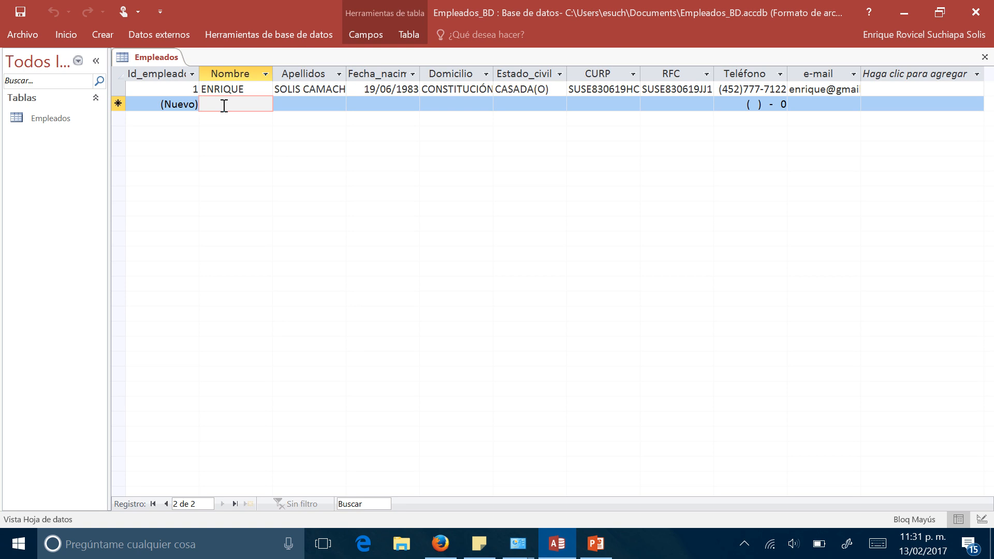
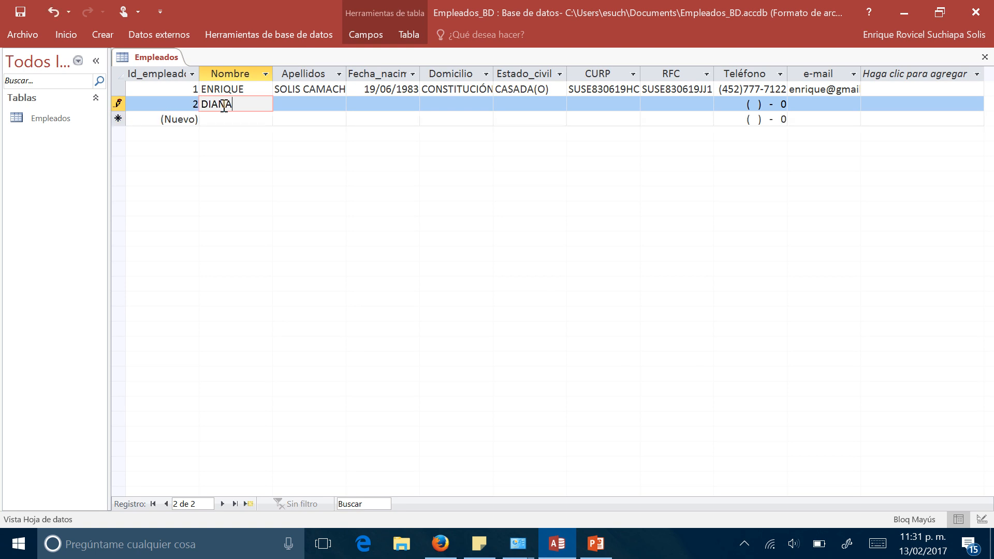
key("Tab")
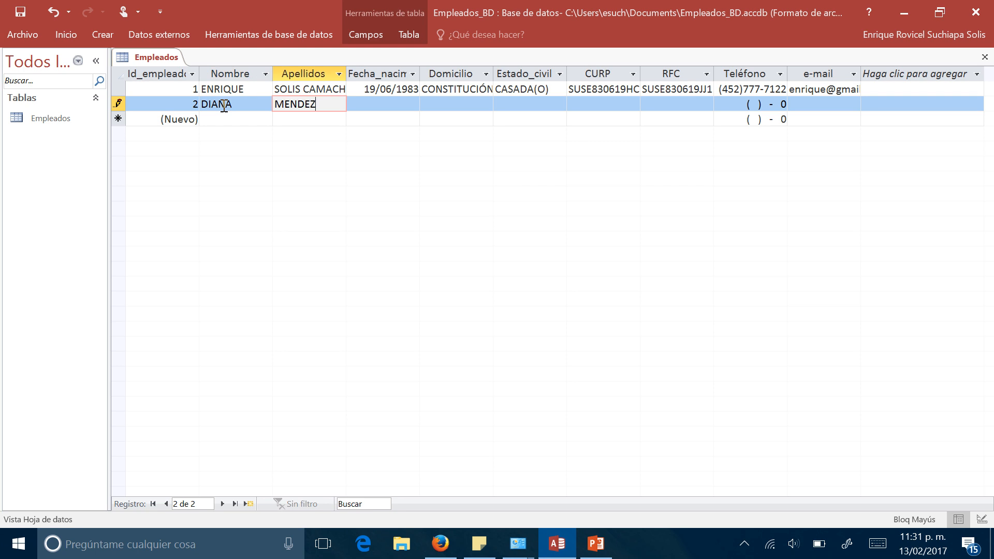
key("Tab")
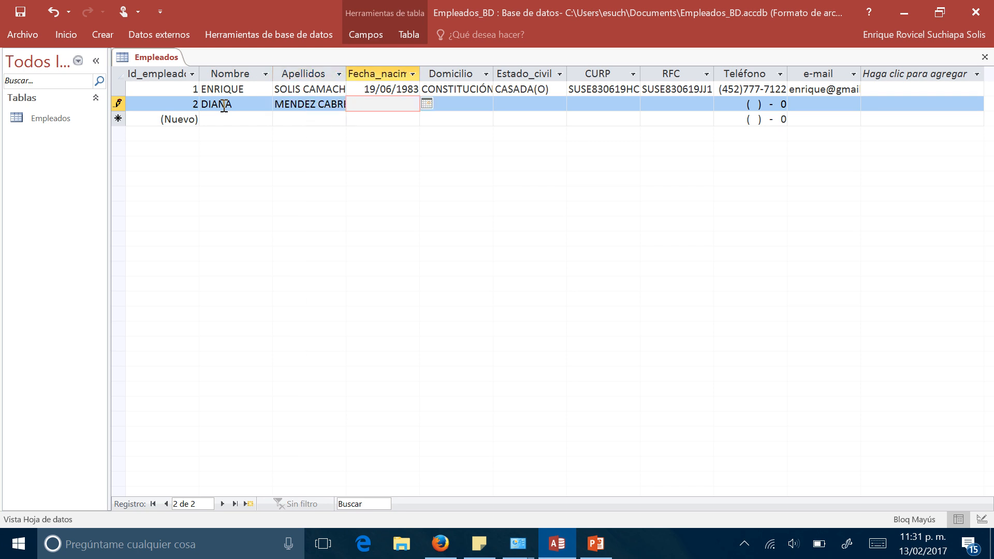
- Enter the second employee's date of birth in Fecha_nacimiento
type("21/09/1992")
key("Tab")
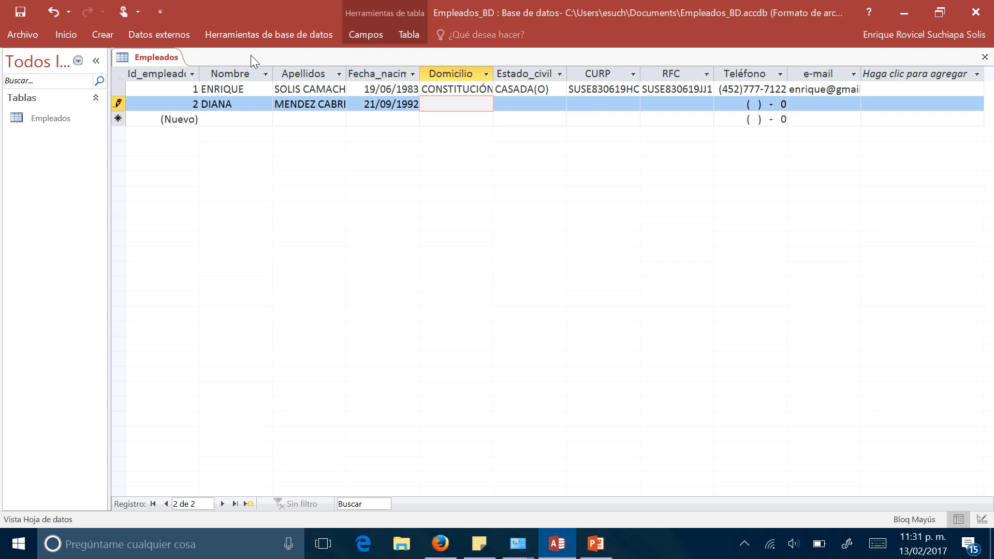
- Enter the second employee's street address in Domicilio and choose SOLTERA(O) as Estado_civil
key("Caps_Lock")
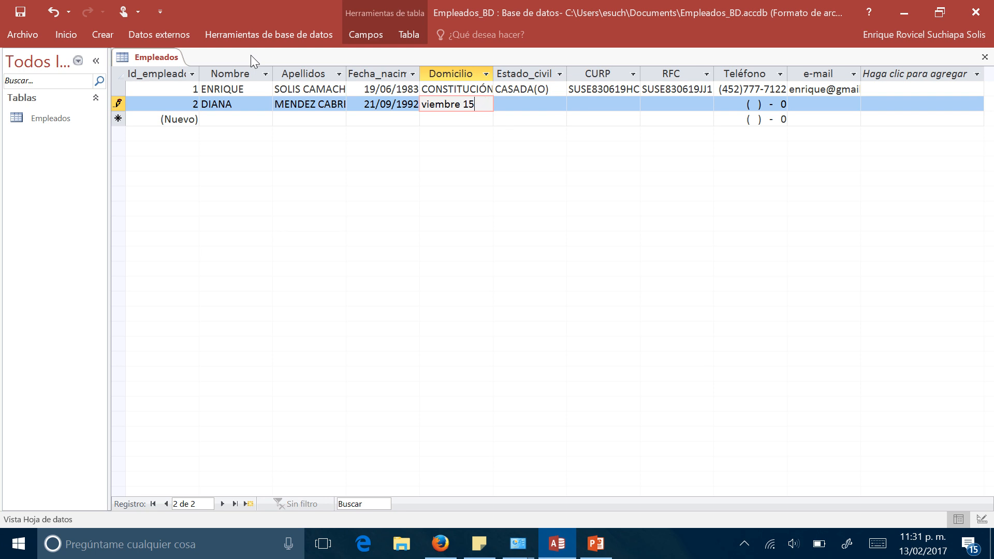
key("Tab")
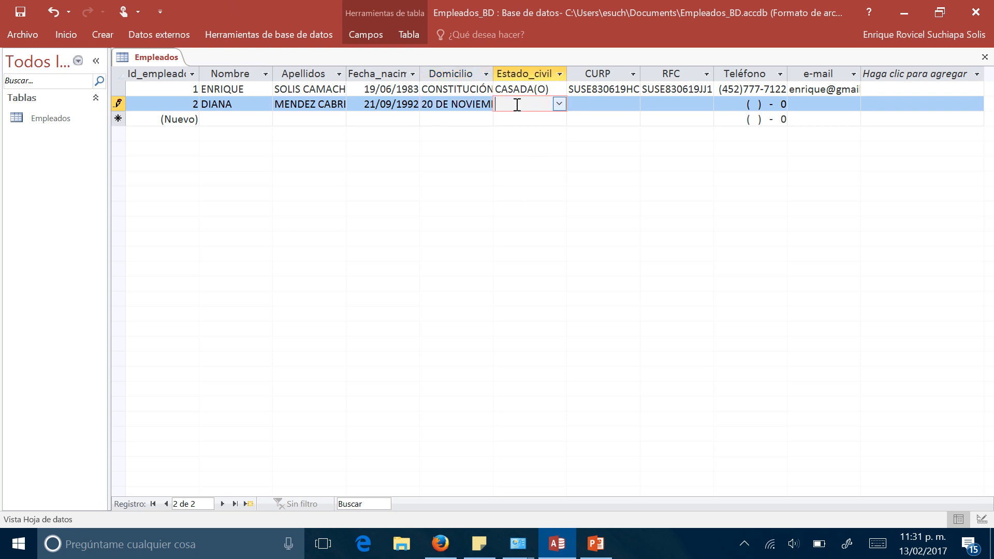
left_click(559, 104)
left_click(549, 122)
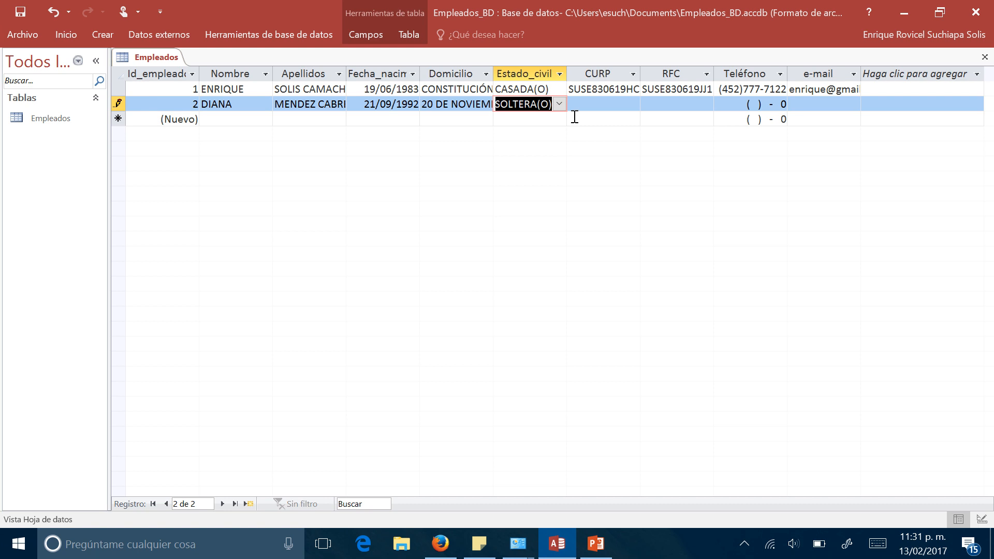
- Enter the second employee's CURP identification code, starting at the first character of its mask
left_click(588, 105)
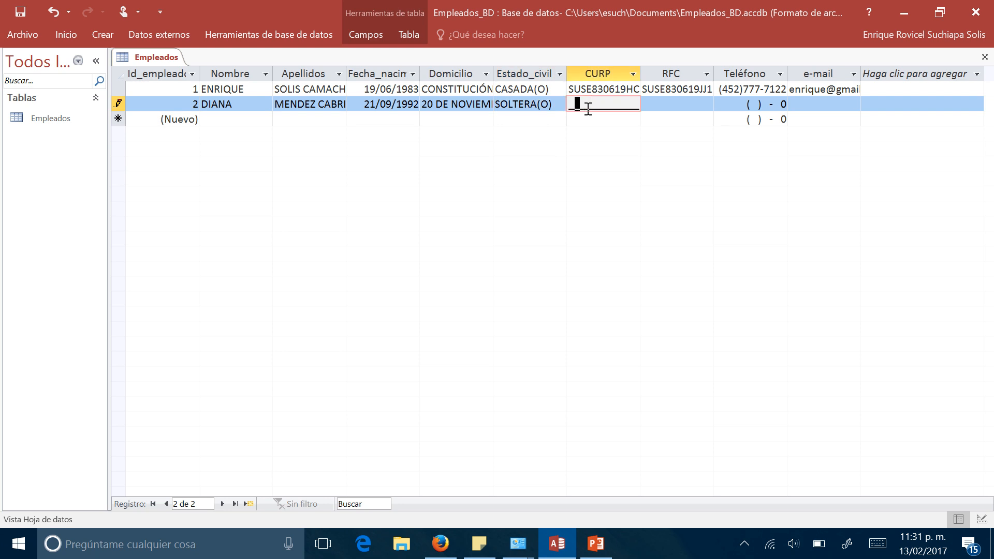
key("shift+Tab")
key("Tab")
double_click(589, 109)
key("Caps_Lock")
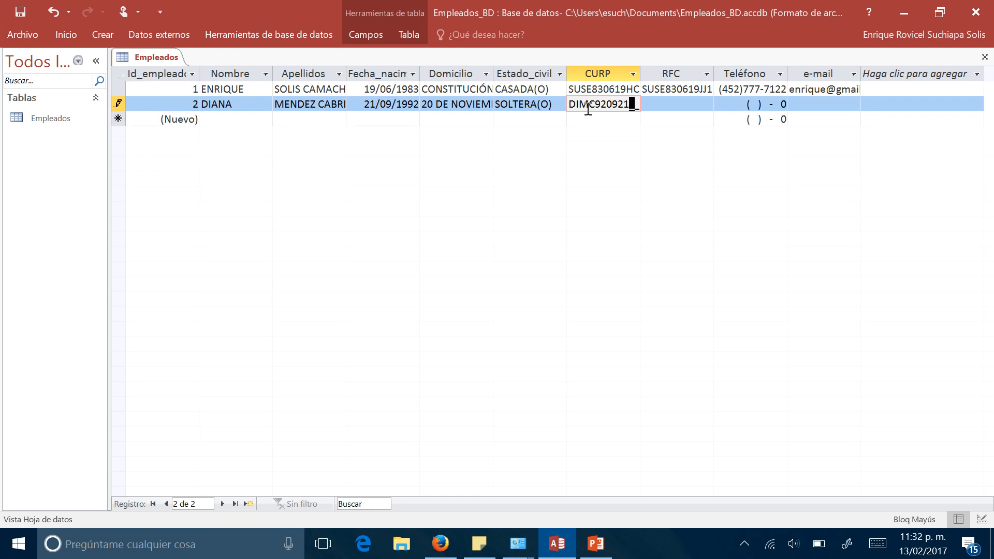
key("Tab")
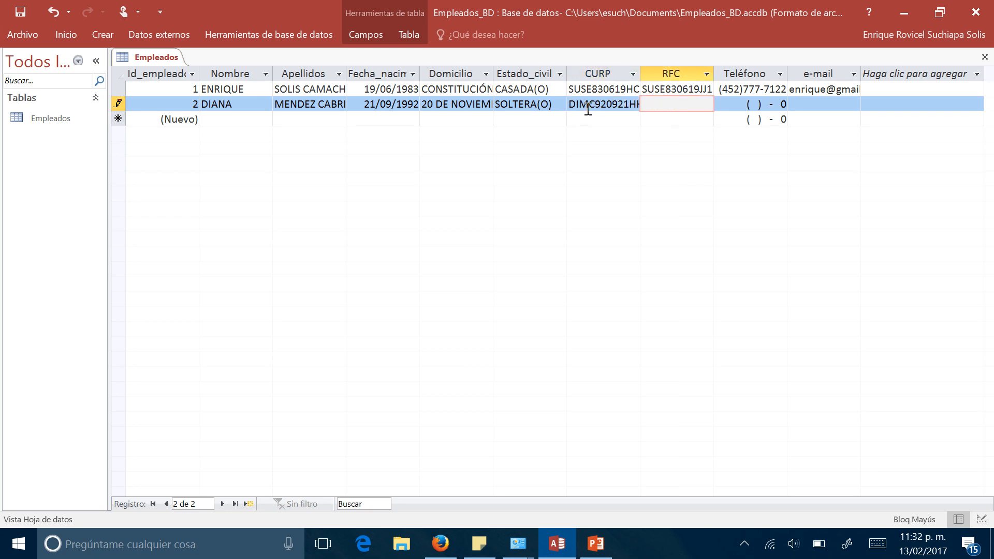
- Enter the second employee's tax identification code in the RFC field
key("Tab")
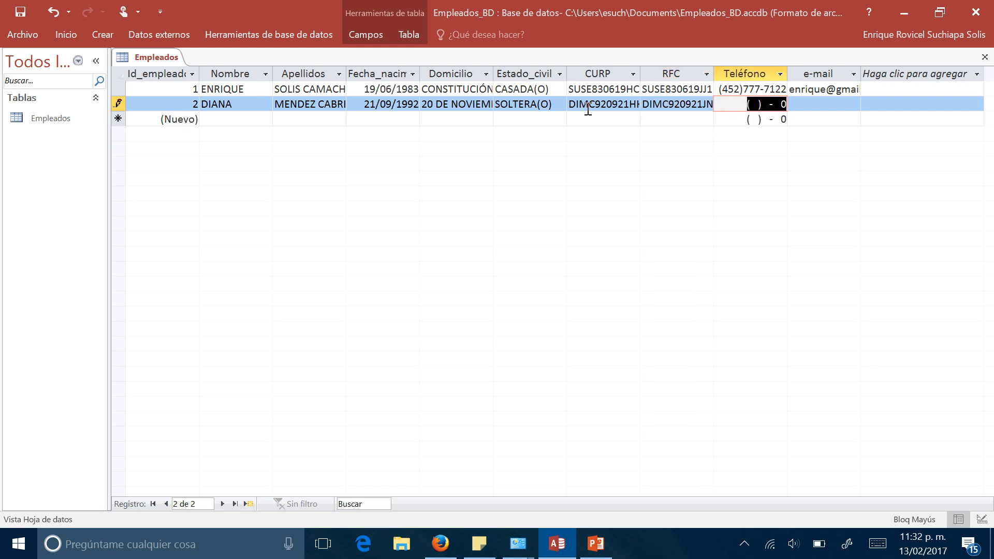
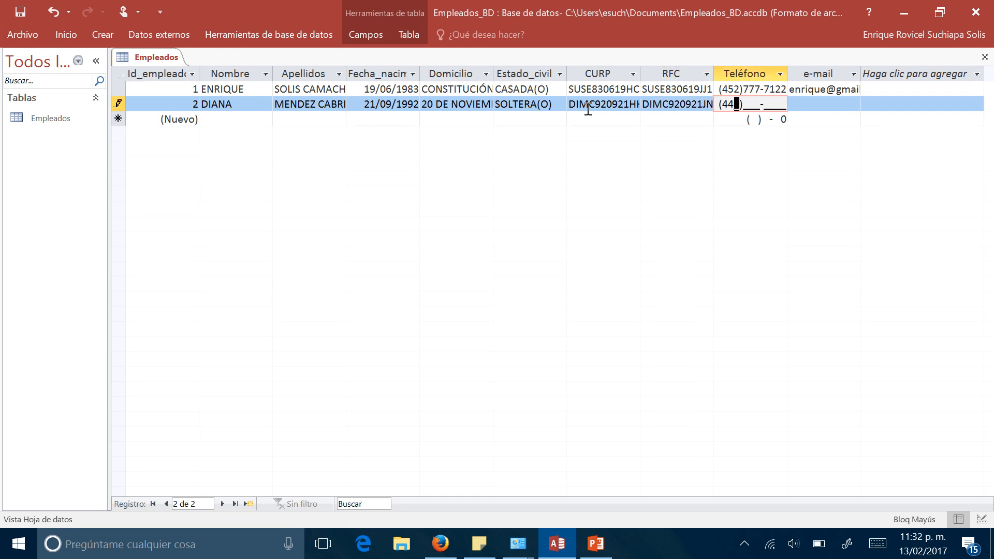
- Fill in the second employee's phone number and e-mail address, completing the record
key("Tab")
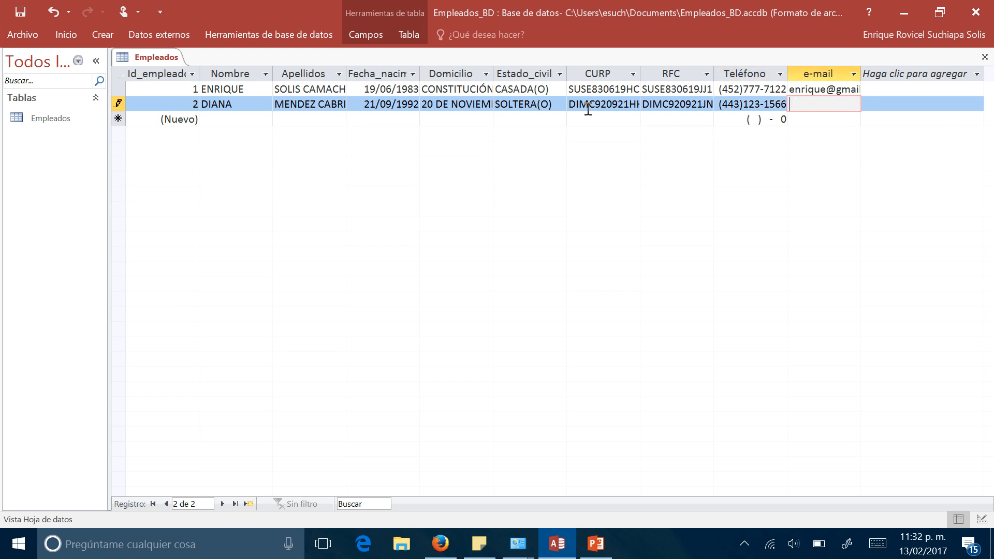
key("Tab")
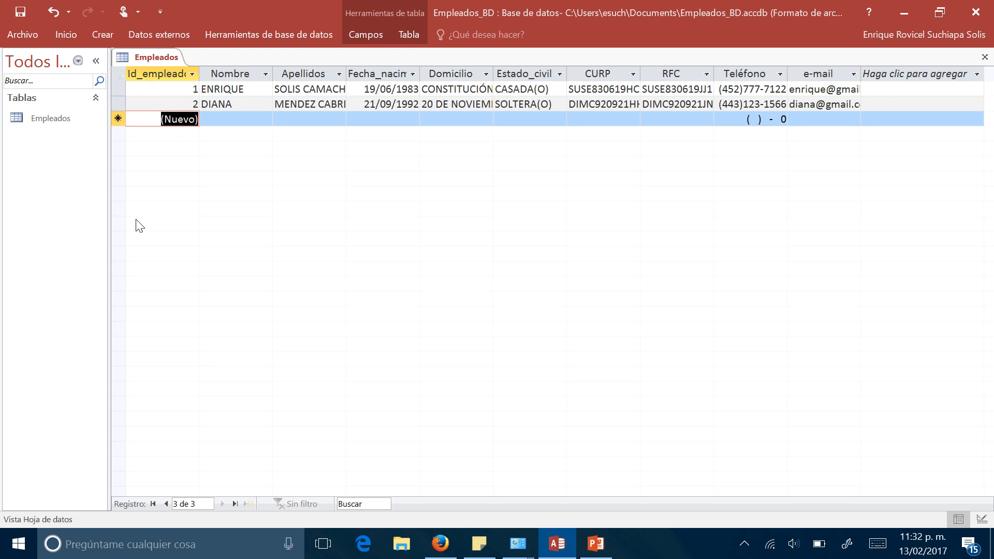
- Close the Empleados table and create a new blank table in the database
right_click(155, 57)
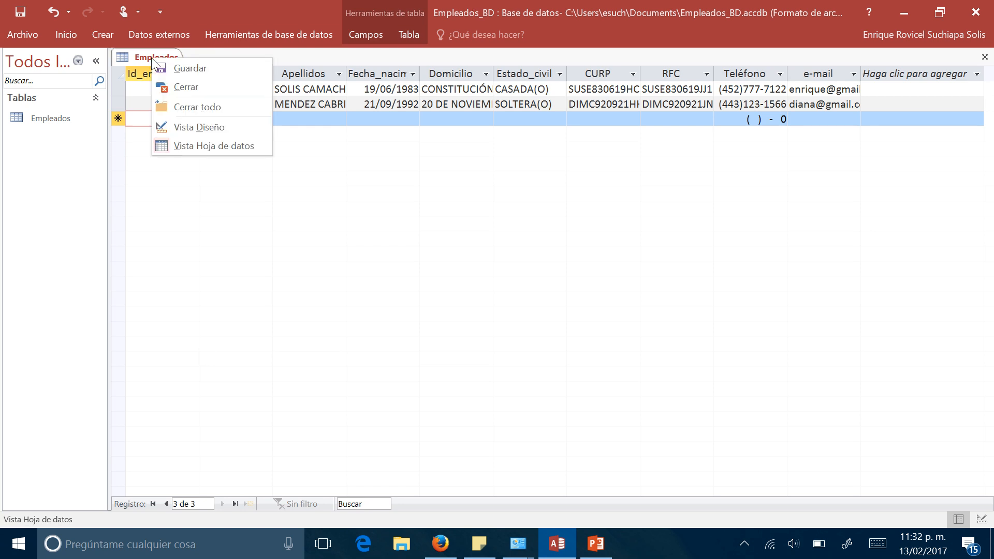
left_click(196, 88)
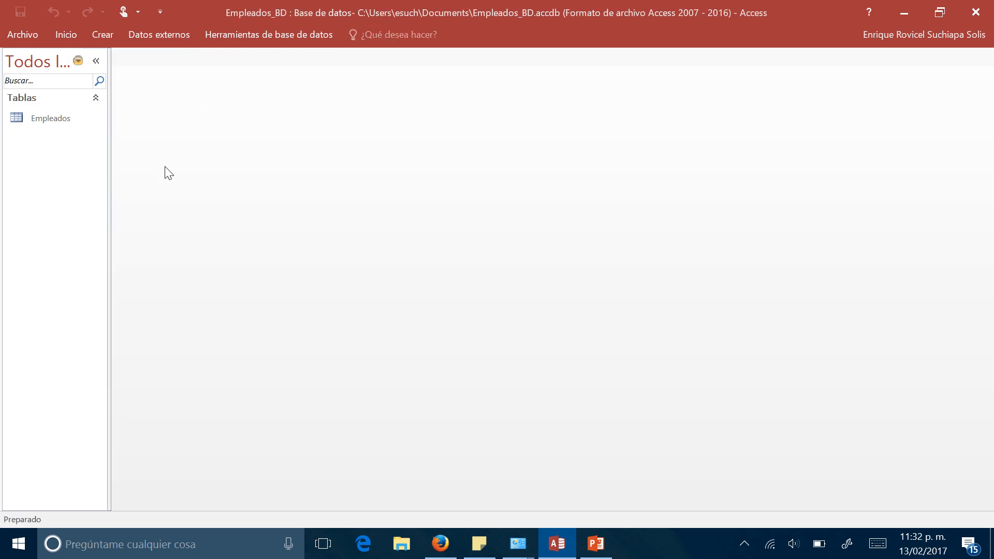
left_click(111, 35)
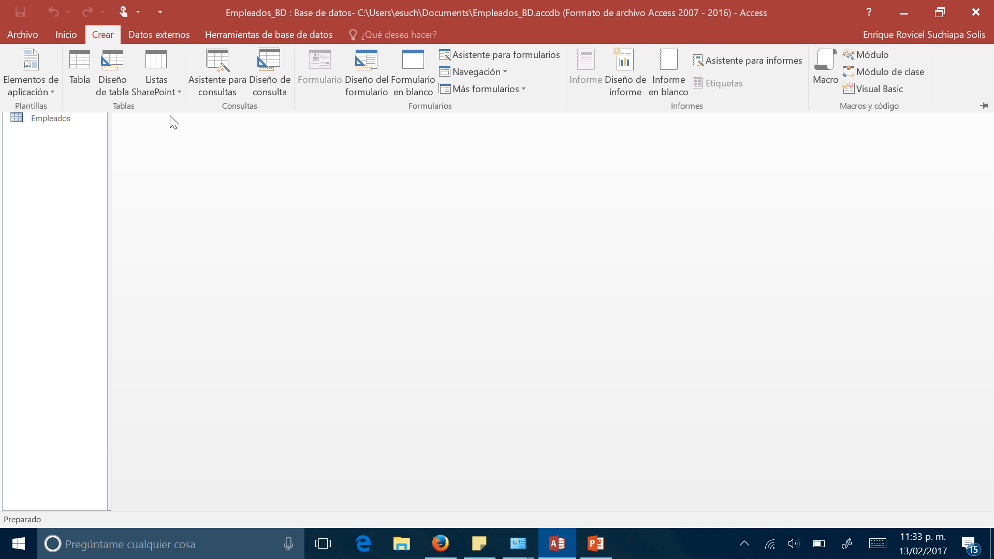
left_click(73, 54)
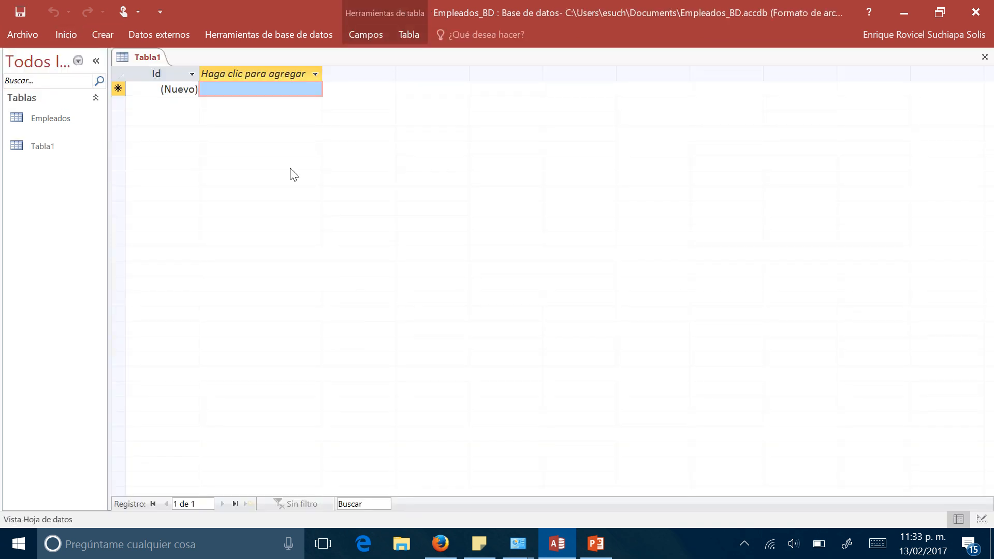
- Switch the new table to design view, saving it under the name Puestos
right_click(158, 59)
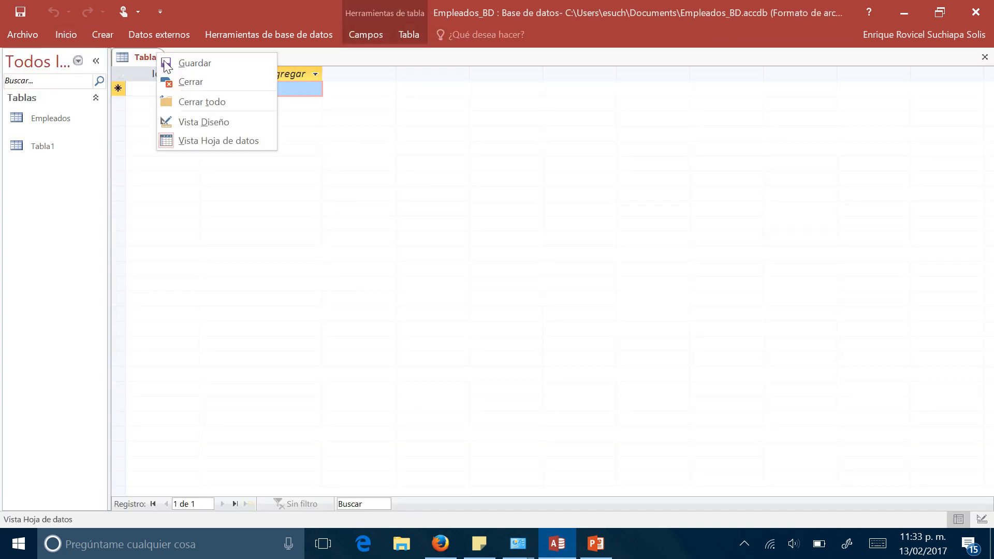
left_click(212, 123)
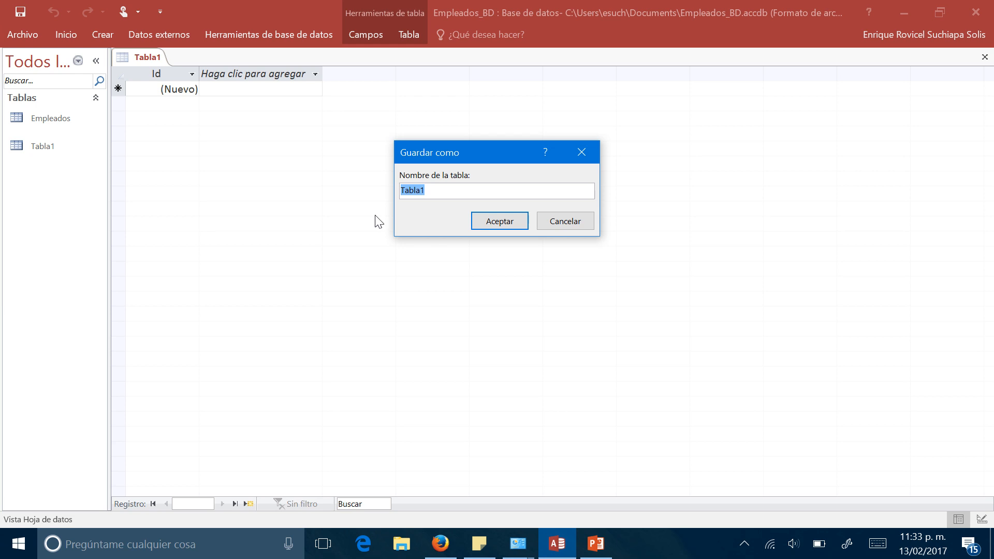
type("Puestos")
key("Return")
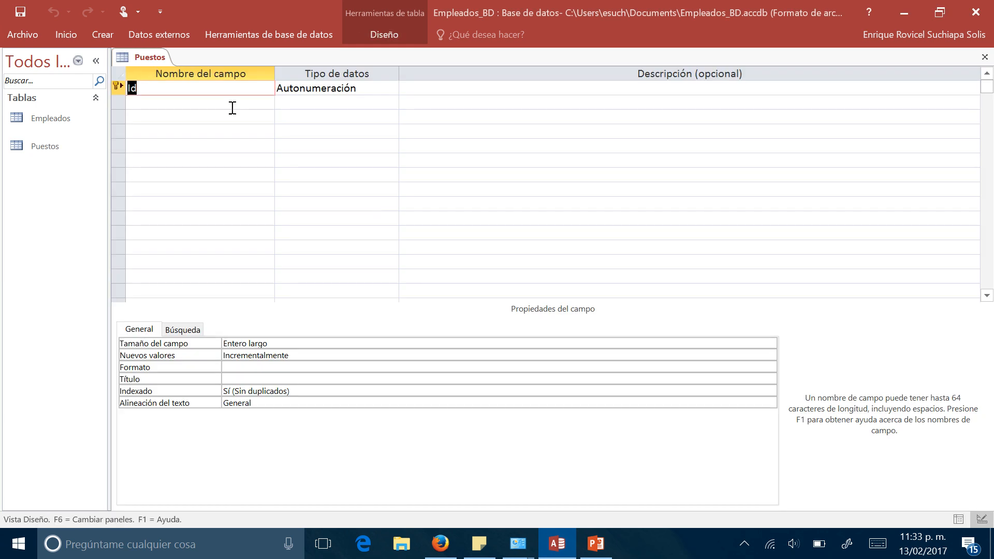
- Rename the Puestos table's Id field to Id_puesto, keeping Autonumeración as its data type
left_click(222, 89)
type("_puesto")
key("Tab")
key("Tab")
key("Tab")
- Add a Puesto field of type Texto corto with field size 30 and the uppercase format >
type("Puesto")
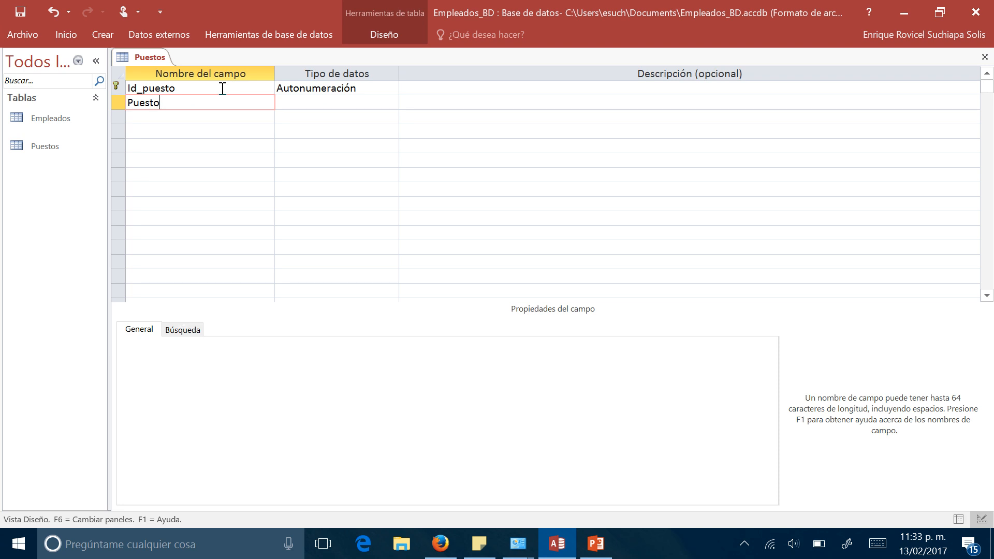
key("Tab")
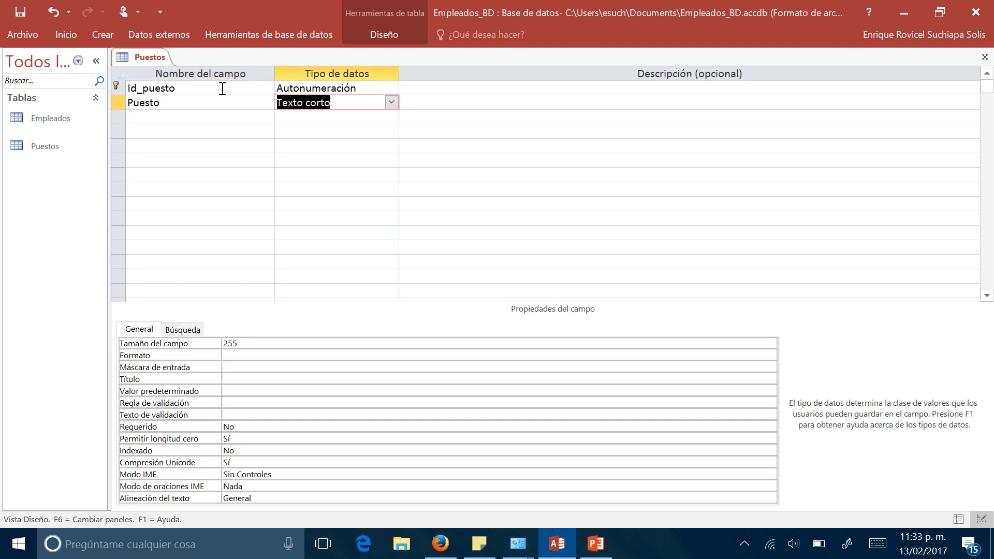
left_click_drag(245, 347, 187, 317)
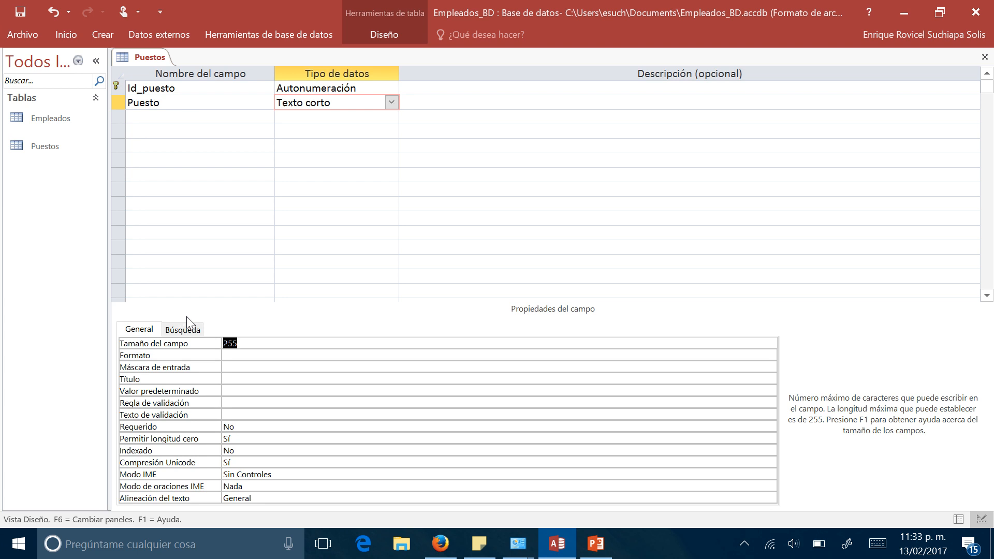
type("30")
left_click(244, 357)
type(">")
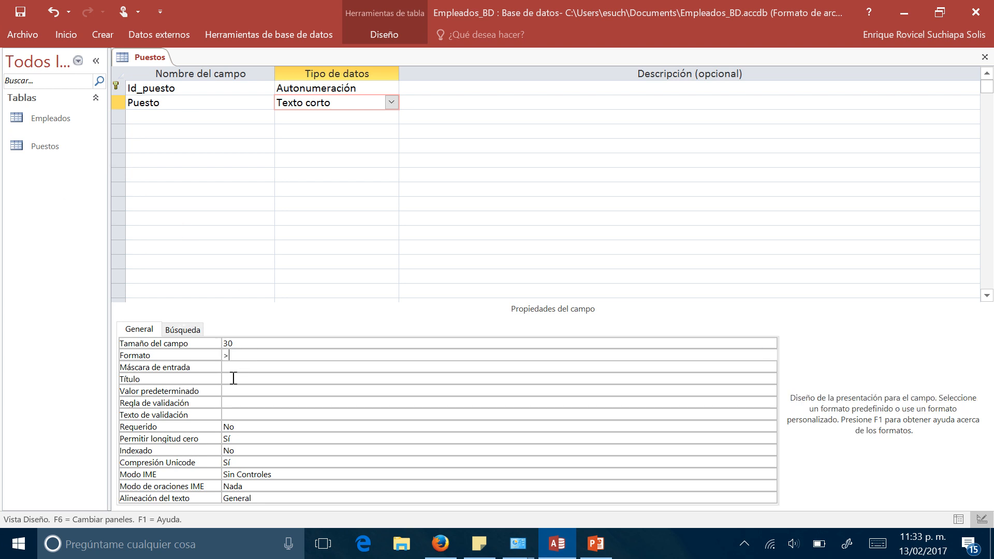
- Add a Sueldo_diario field to the Puestos table with the Moneda data type
left_click(151, 117)
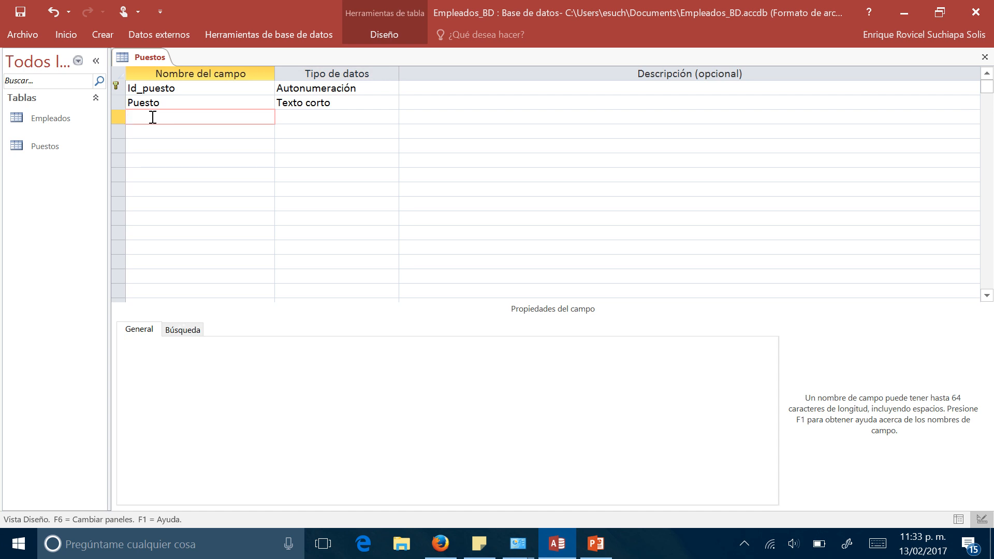
type("Sueldo_diario")
key("Tab")
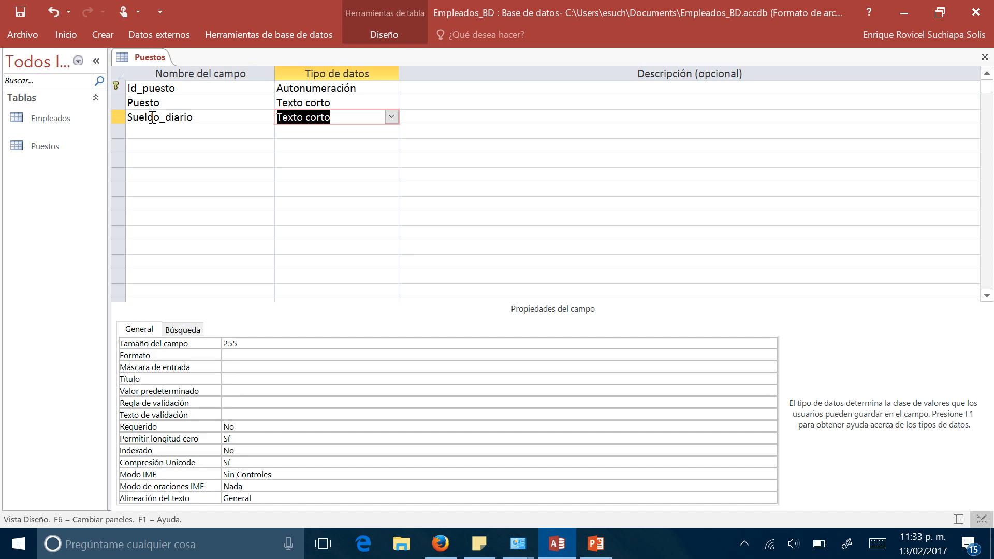
left_click(392, 117)
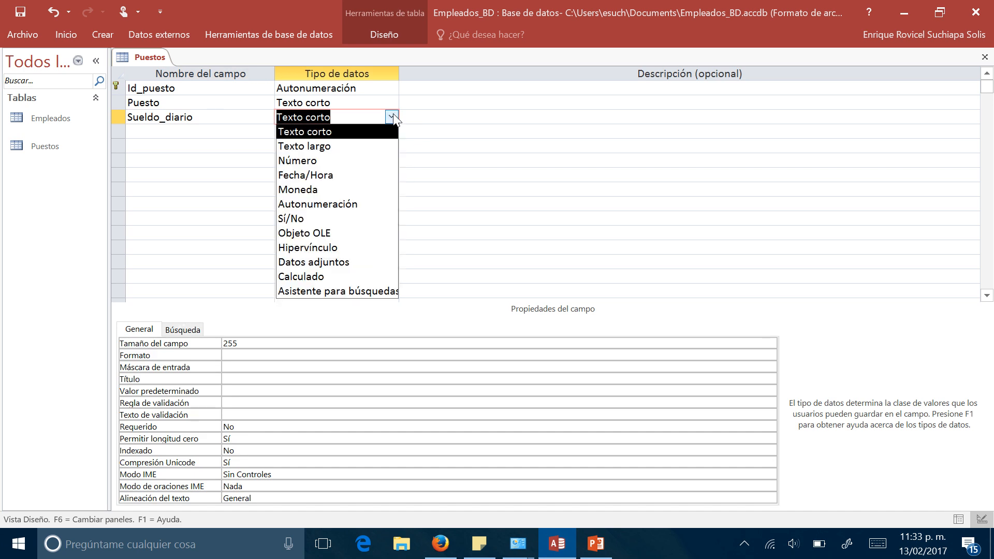
left_click(350, 189)
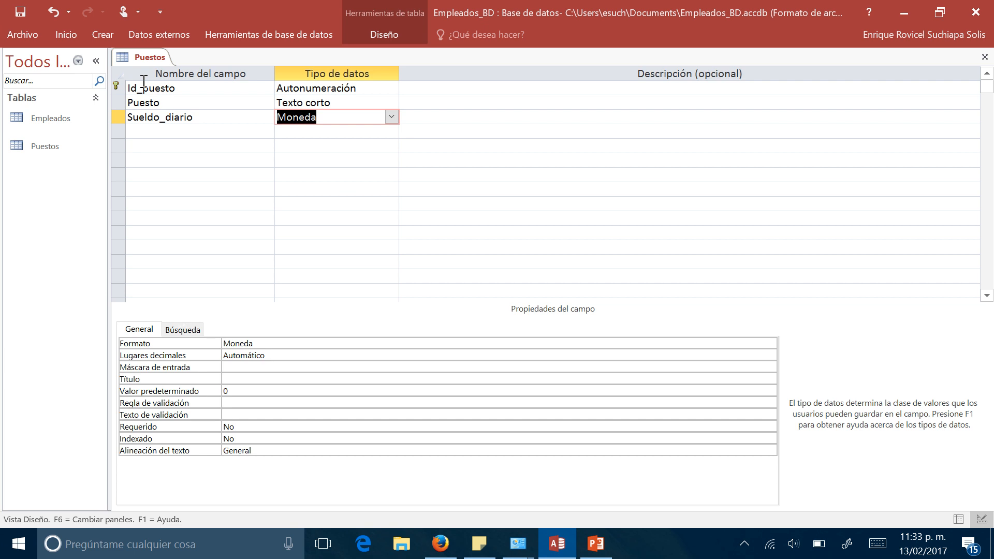
- Save the Puestos table design and switch the table to datasheet view
right_click(142, 59)
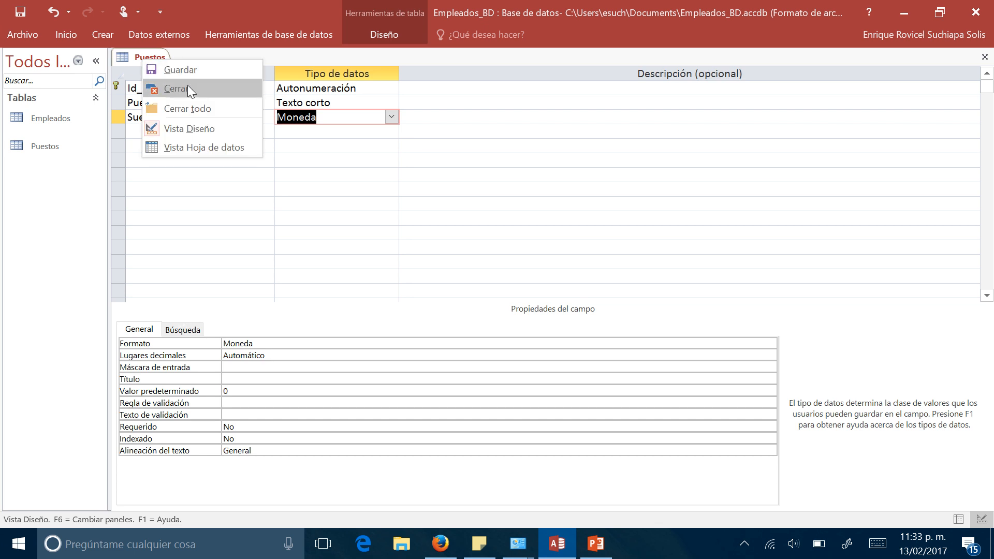
left_click(177, 73)
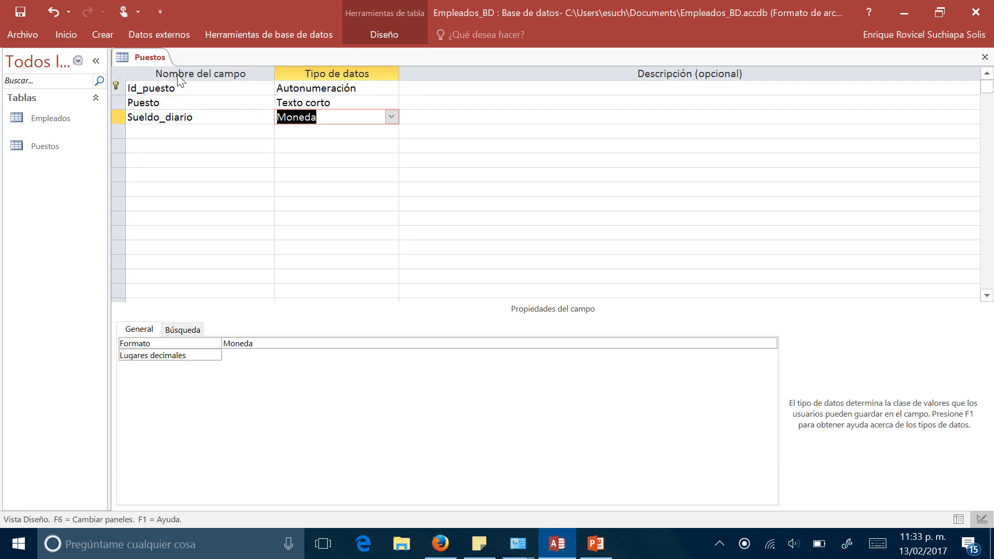
right_click(155, 58)
left_click(218, 151)
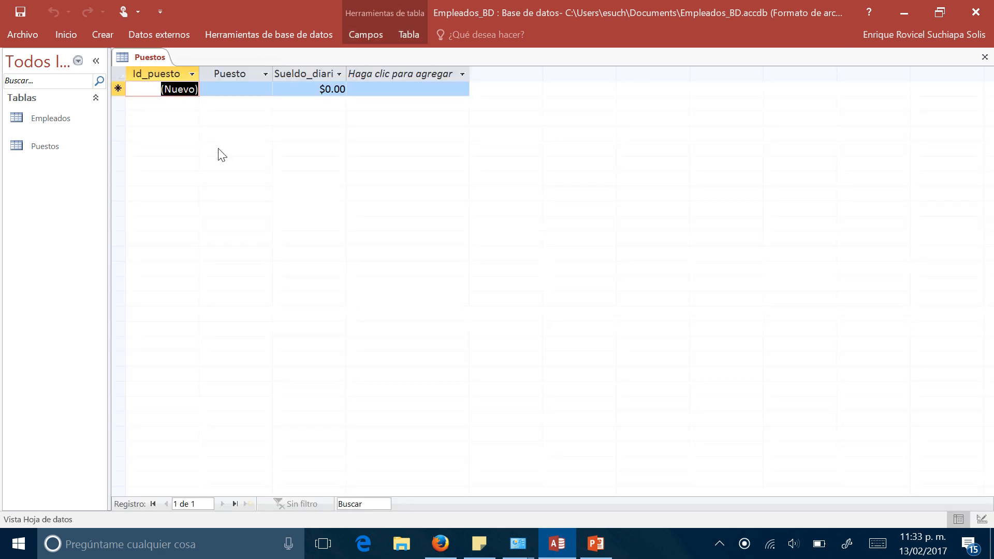
- Enter the first Puestos record with position DIRECTOR and a daily salary of 2300
left_click(229, 92)
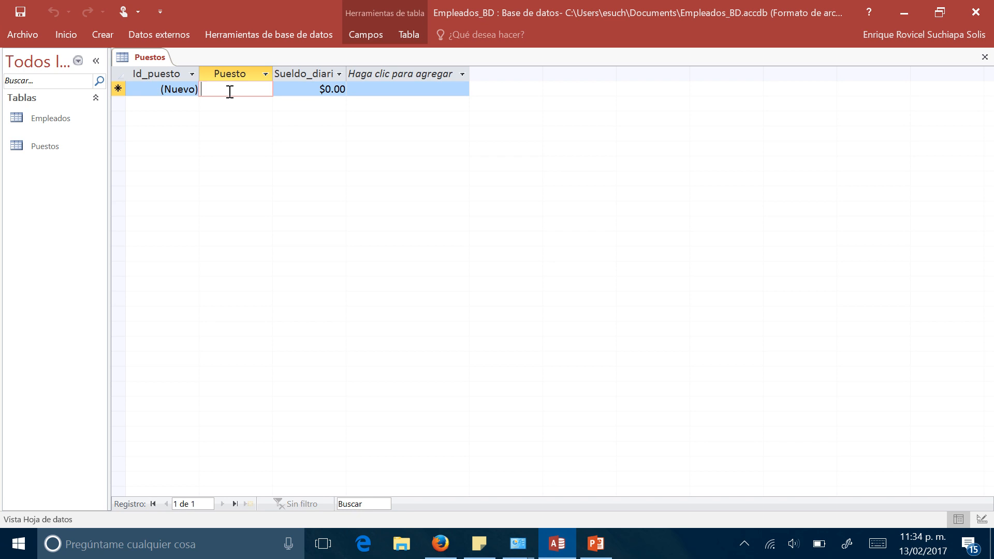
key("Caps_Lock")
key("Caps_Lock")
type("DIRECTOR")
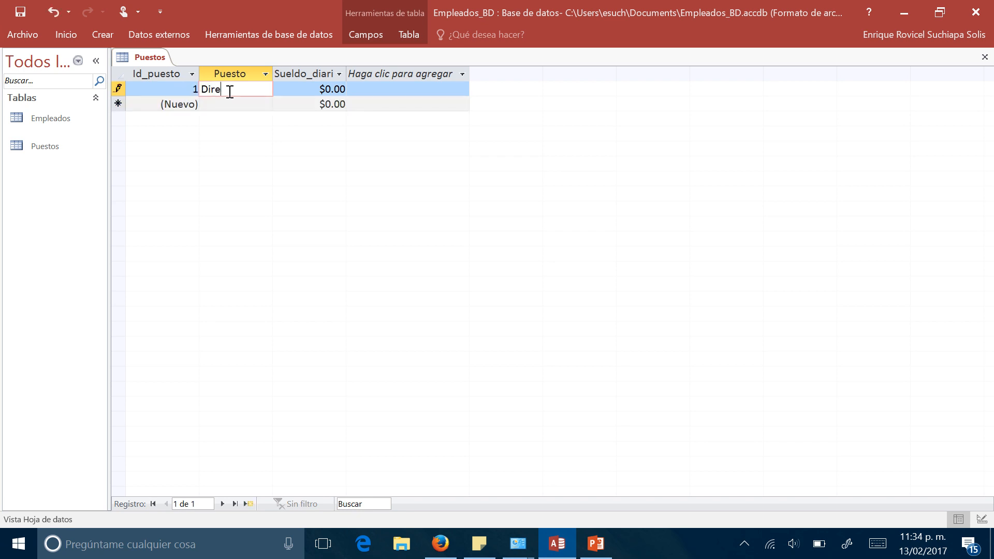
key("Tab")
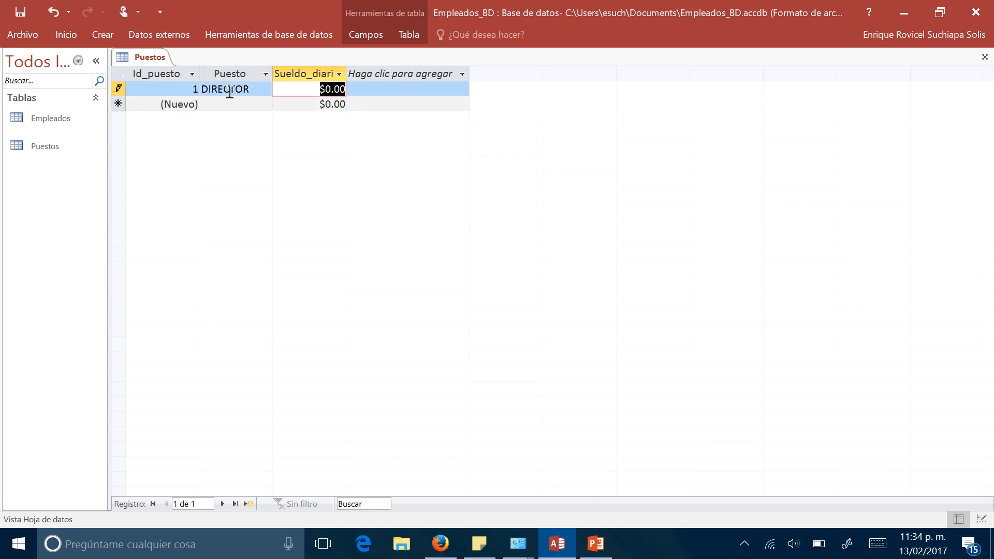
type("2300")
key("Tab")
key("Tab")
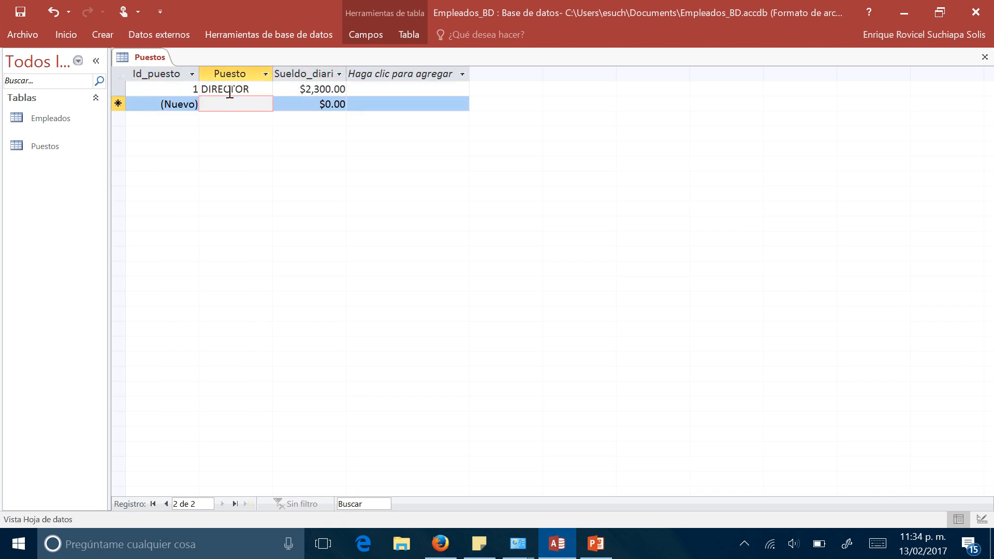
- Enter the second Puestos record with position Subdirector and a daily salary of 1900
type("Subdirector")
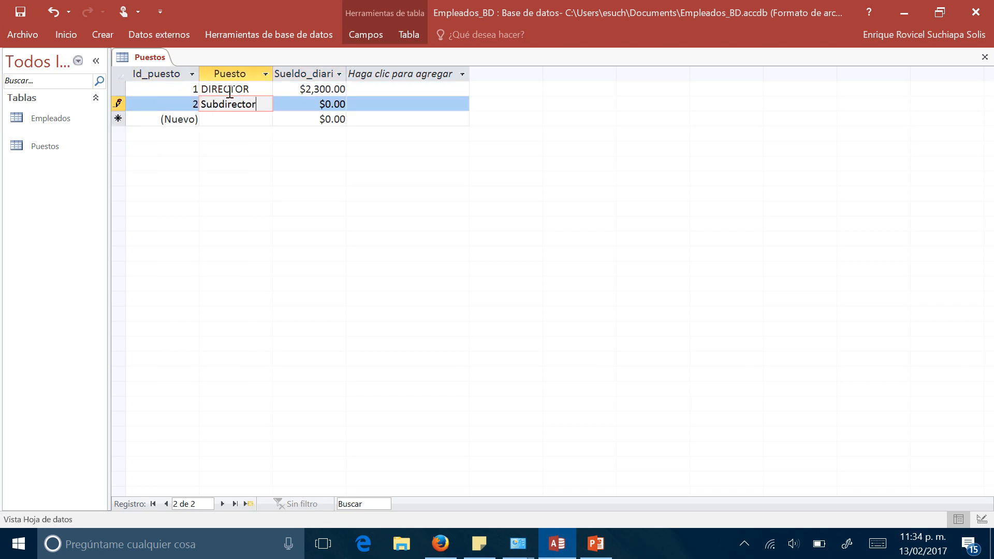
key("Tab")
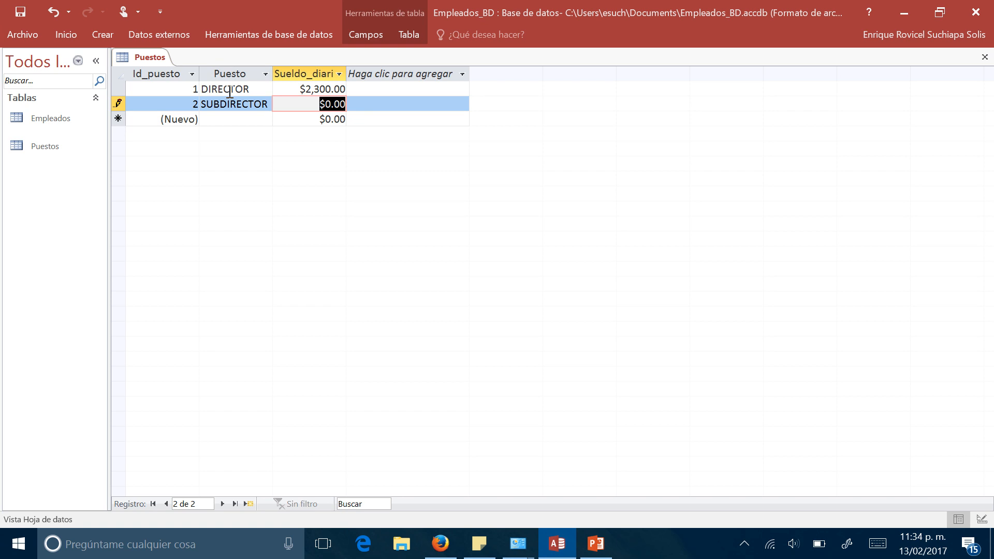
type("1900")
key("Tab")
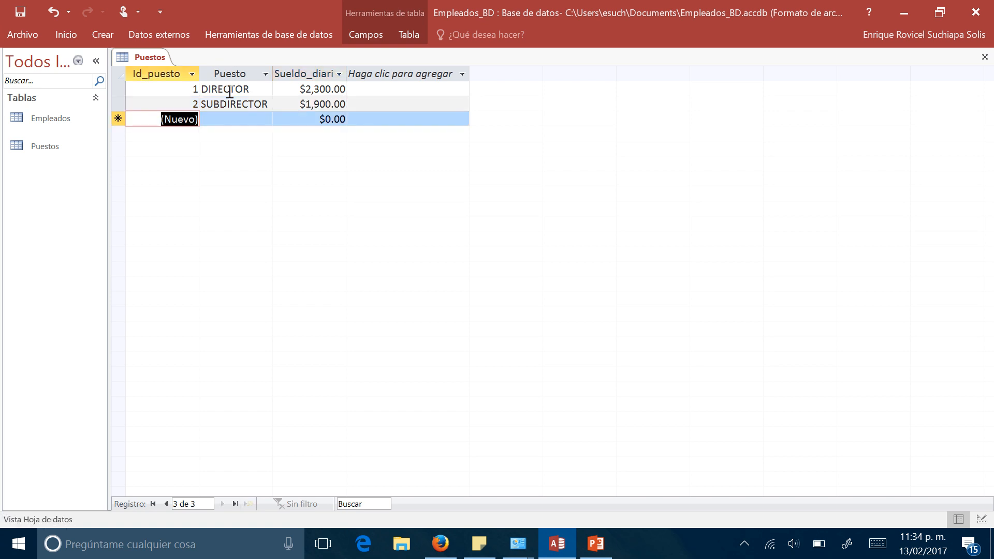
- Enter the third Puestos record with position JEFE DE OFICIN and a daily salary of 1400
key("Tab")
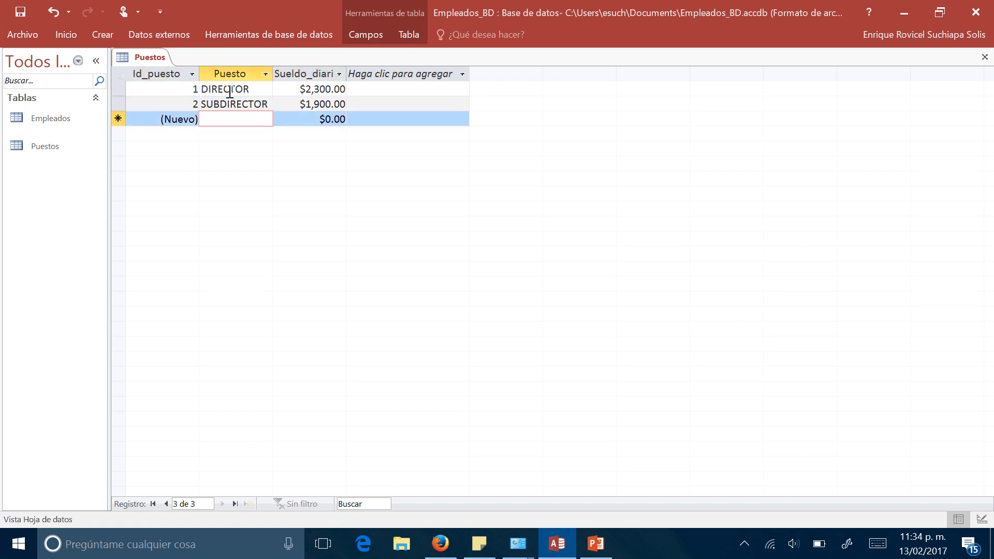
key("Caps_Lock")
type("JEFE")
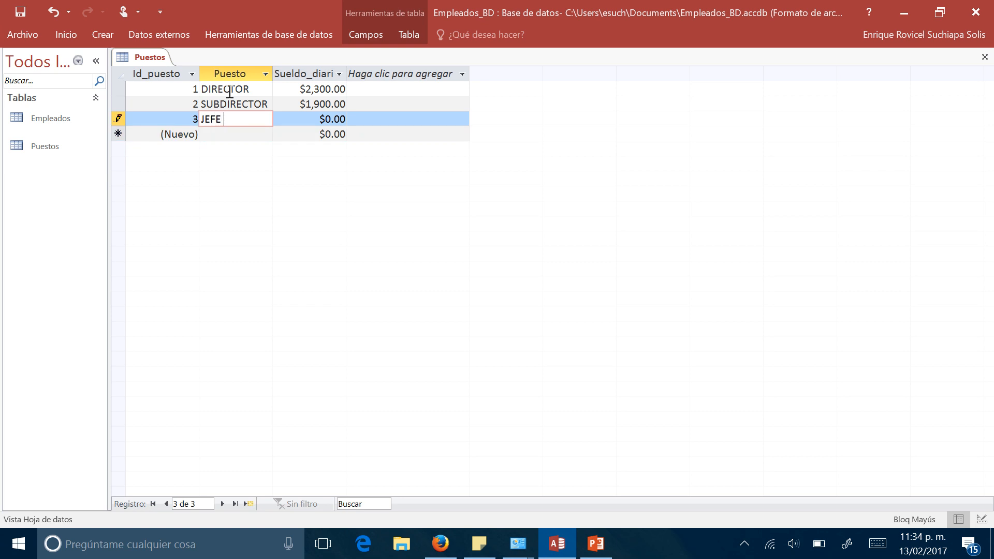
type("DE OFICIN")
key("Tab")
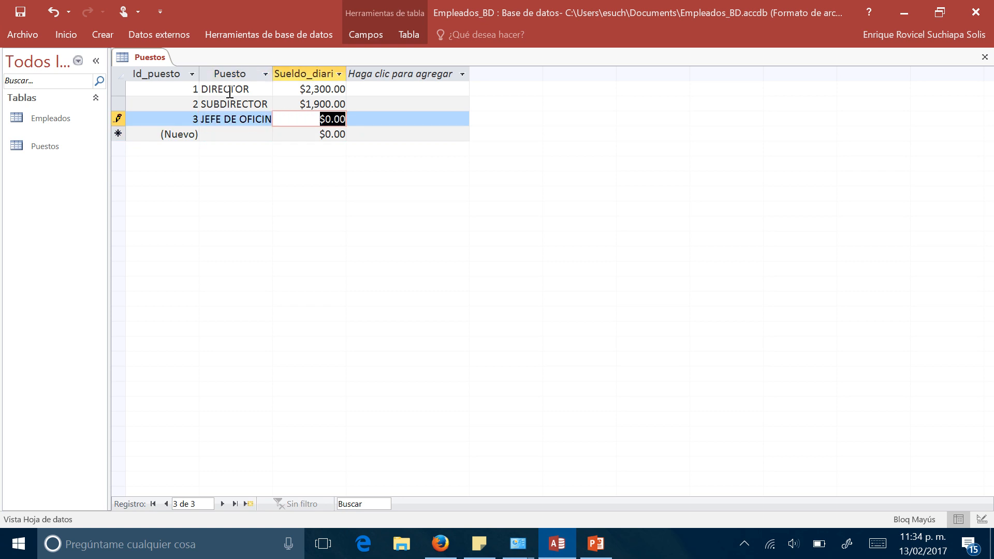
type("1400")
key("Tab")
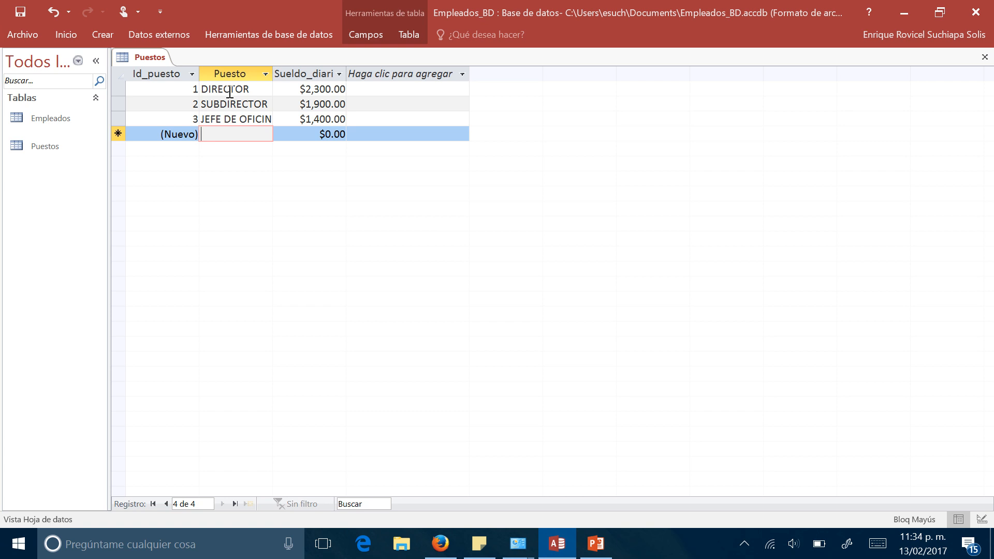
- Enter the fourth Puestos record with position LABORATORISTA and a daily salary of 220
type("LAB")
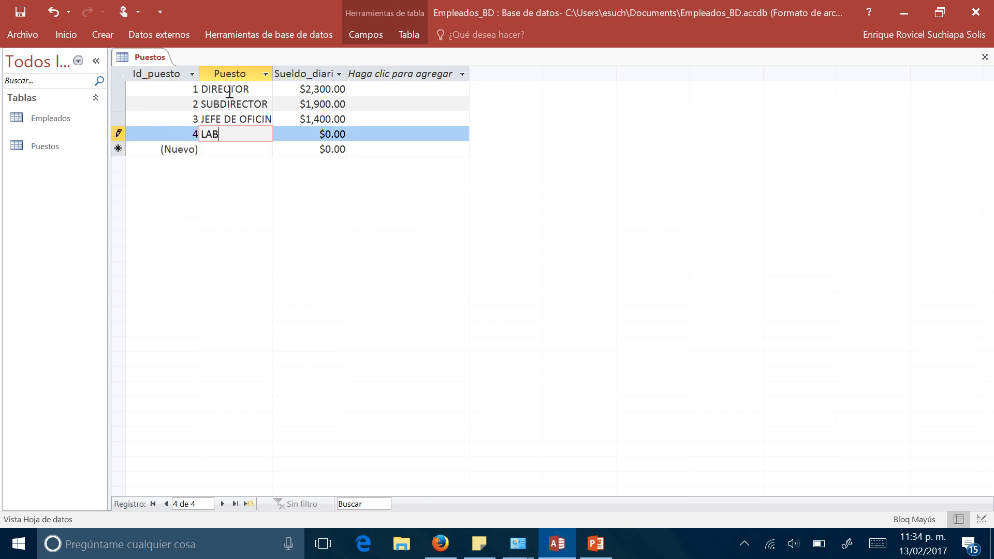
type("ORATORISTA")
key("Tab")
type("2")
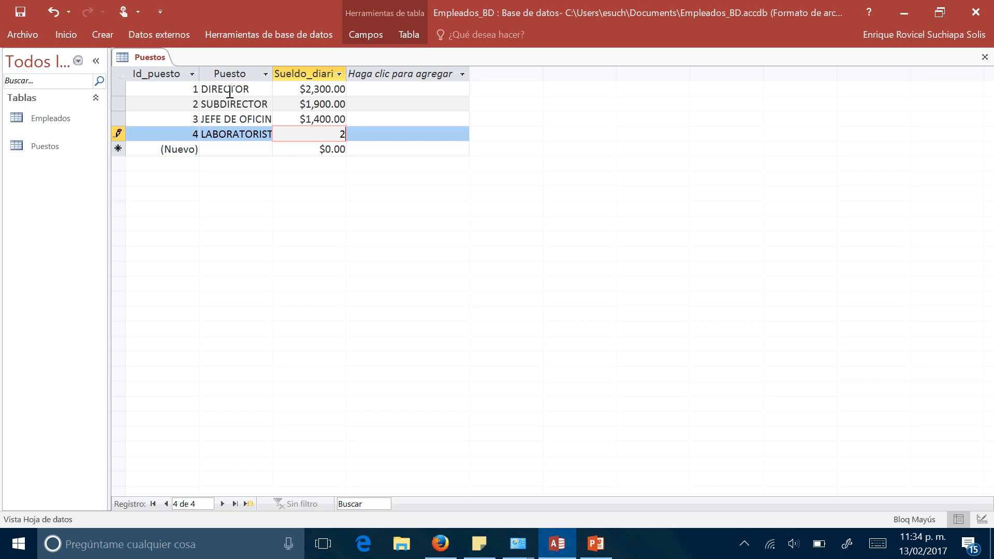
key("Tab")
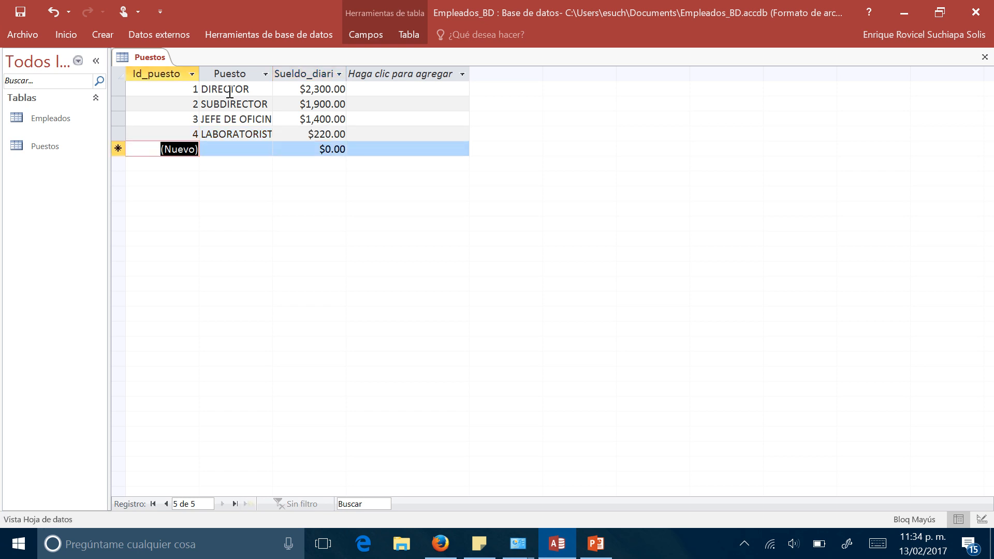
- Enter the fifth Puestos record with position AUXILIARES ADMINISTRATIVOS and a daily salary of 240
key("Tab")
type("AU")
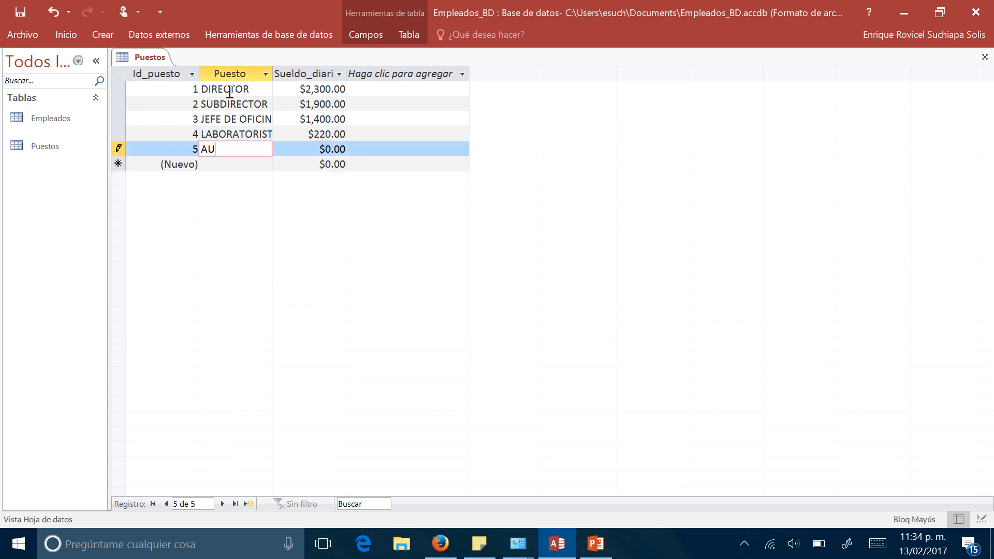
type("XILIARES ADMINISTRATIVOS")
key("Tab")
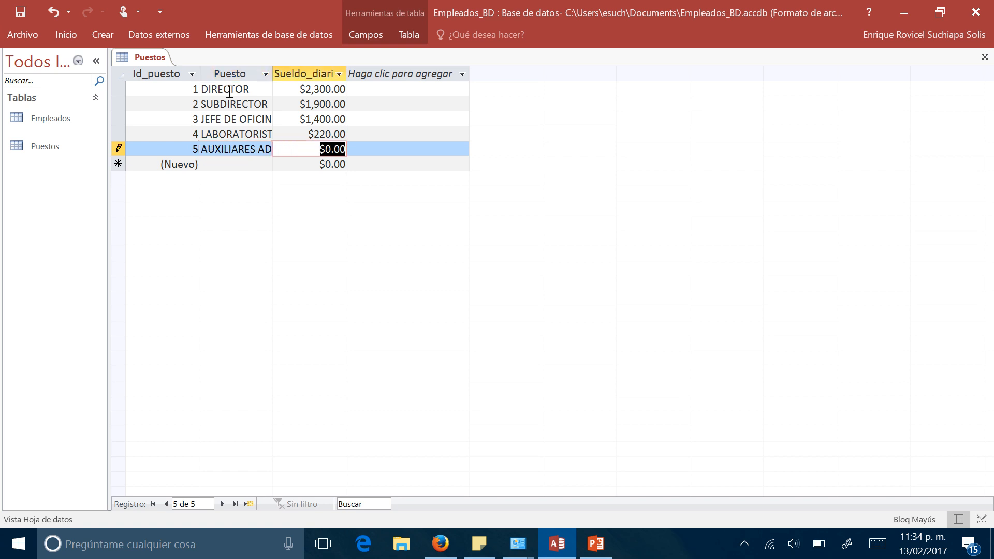
type("240")
key("Tab")
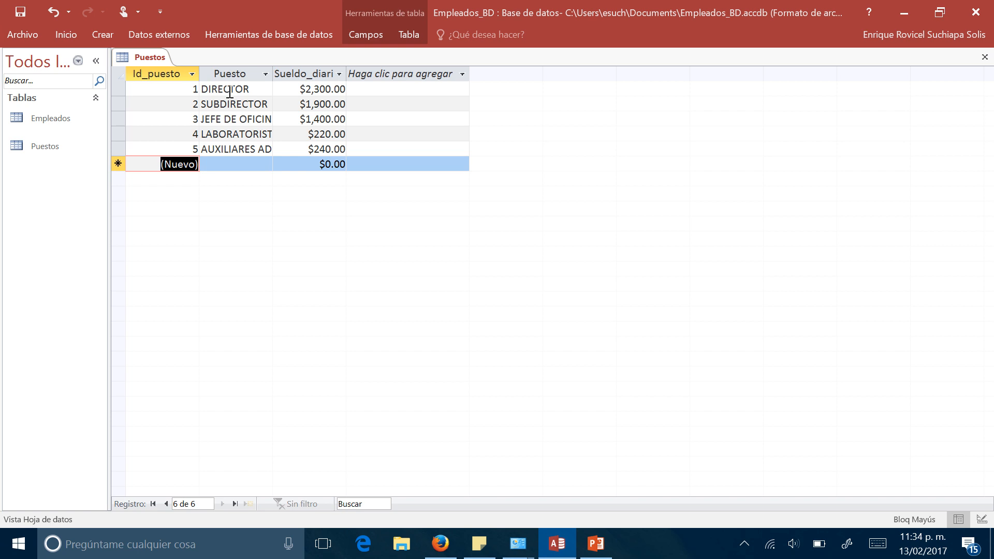
key("Tab")
key("Up")
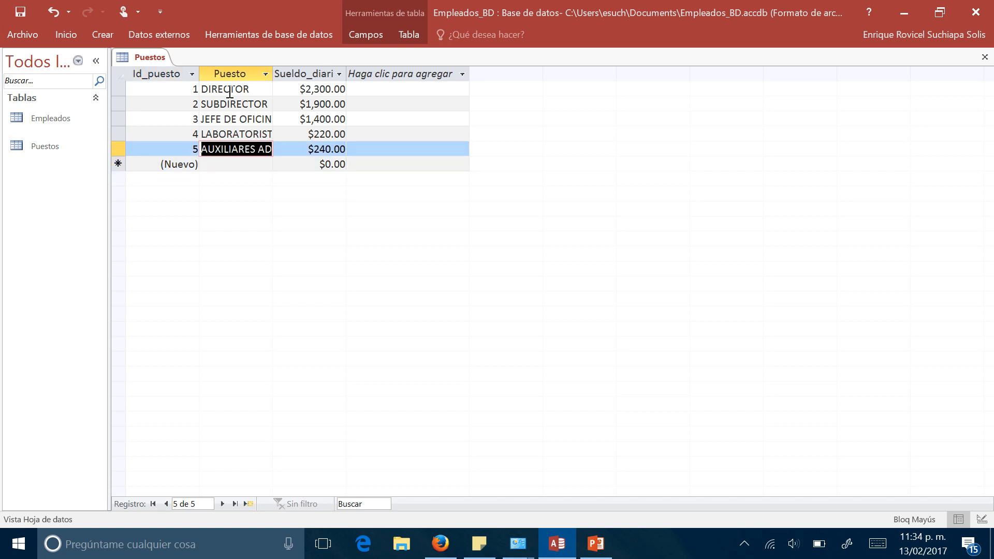
key("Down")
key("Tab")
key("shift+Tab")
key("Up")
key("Up")
key("Down")
- Close the Puestos table and turn off ribbon collapsing so the commands stay permanently displayed
right_click(158, 57)
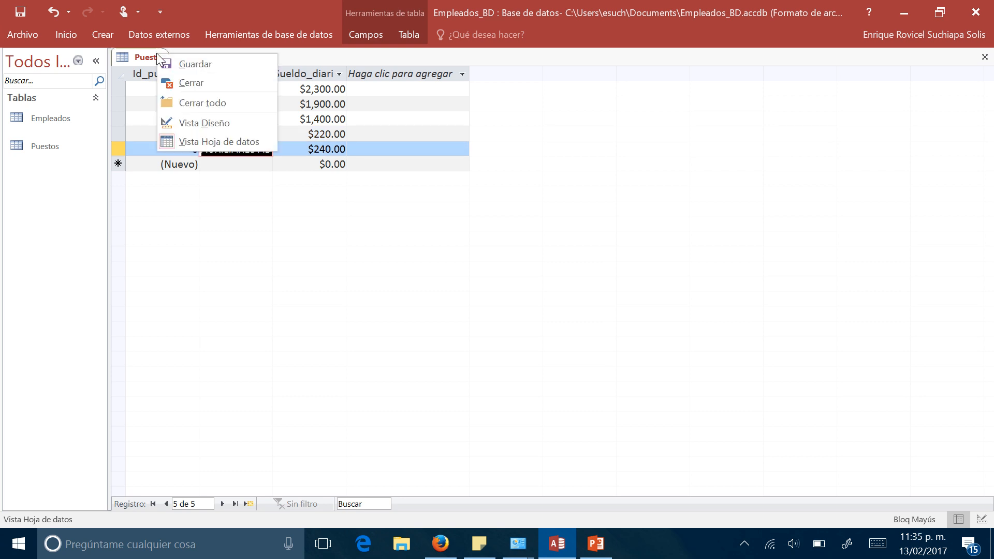
left_click(189, 83)
left_click(110, 33)
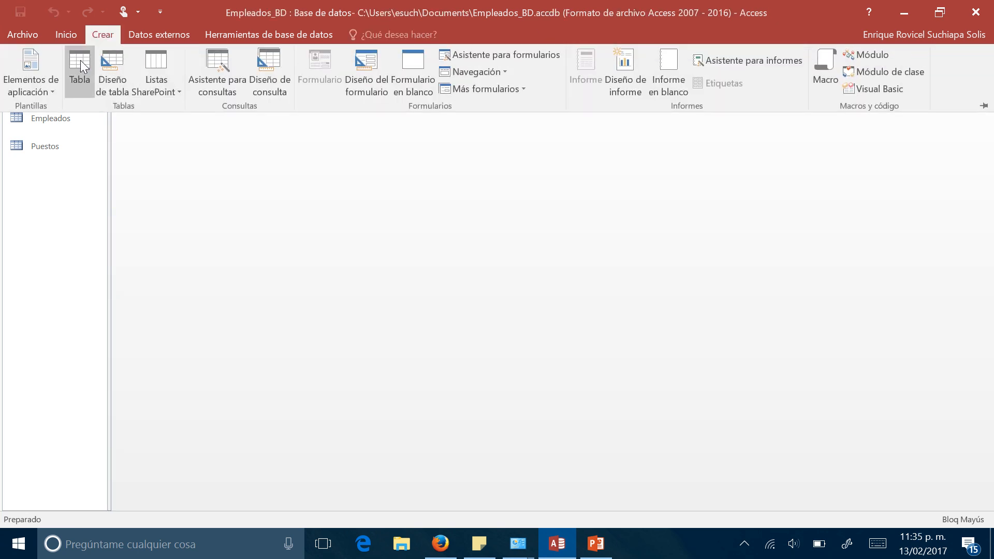
right_click(952, 79)
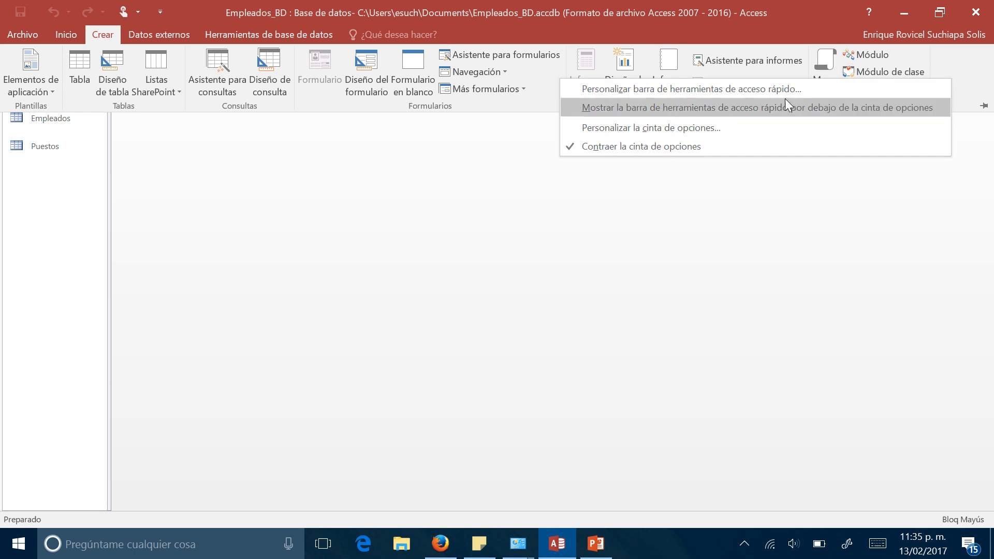
left_click(770, 147)
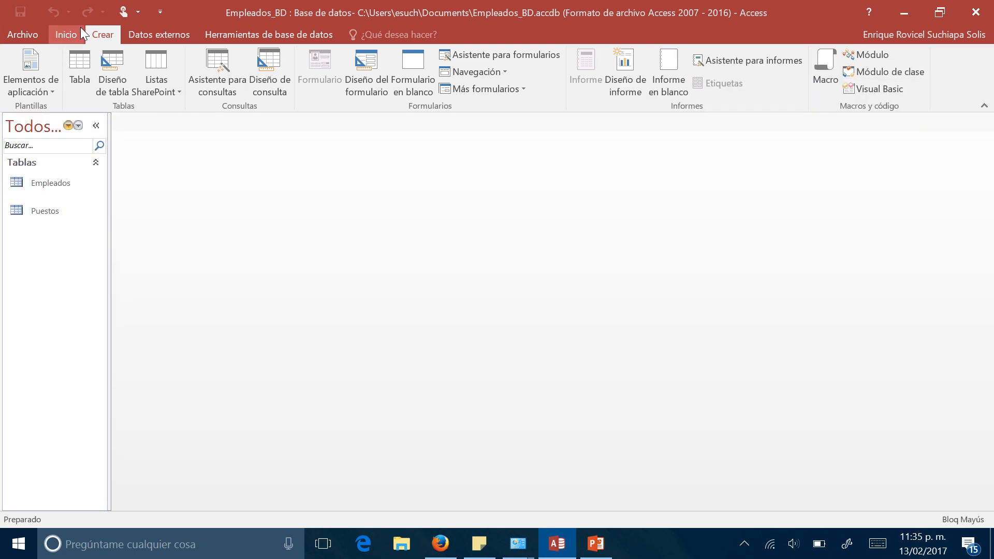
- Create a new table and open it in Design view, saving it under the name Departamentos
left_click(80, 62)
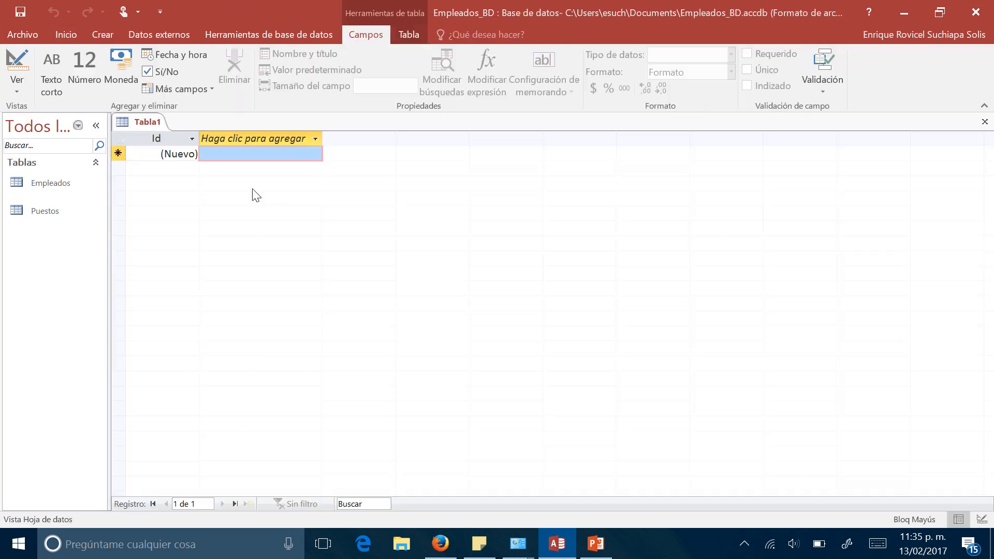
right_click(155, 123)
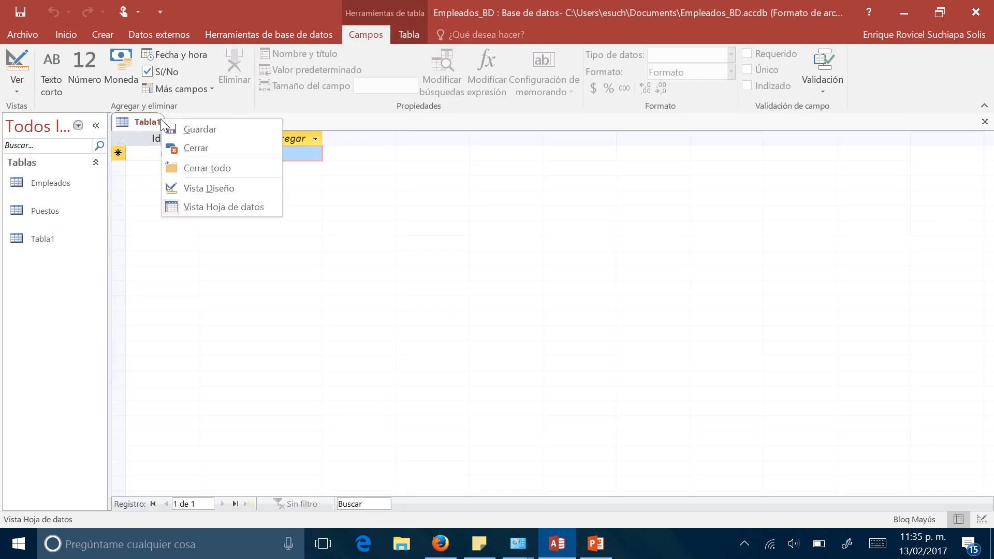
left_click(218, 189)
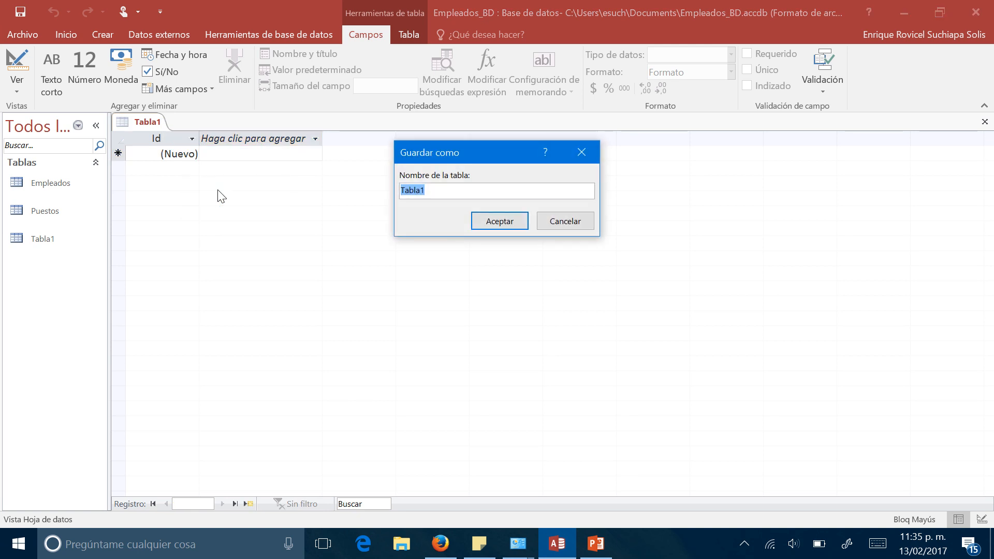
type("d")
key("Caps_Lock")
key("BackSpace")
type("Departamentos")
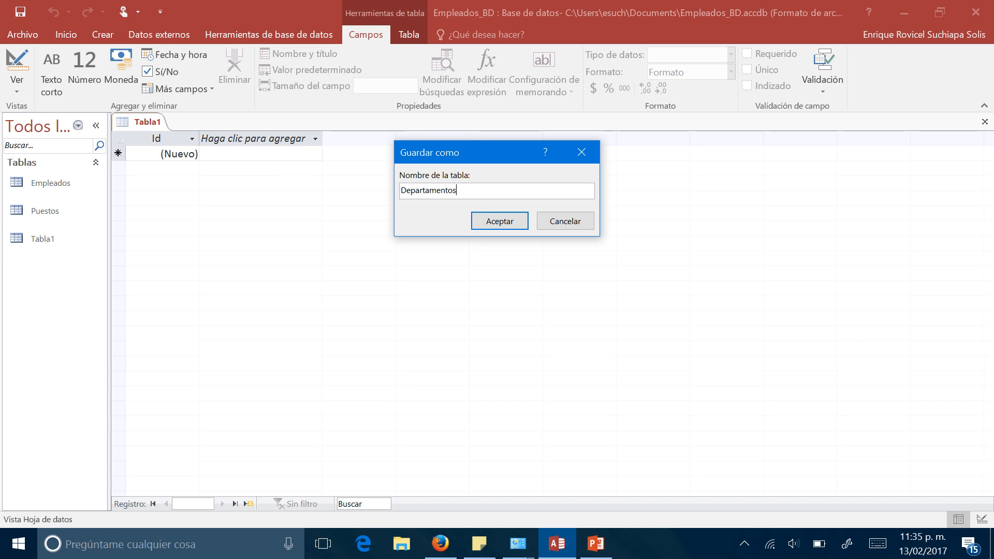
key("Return")
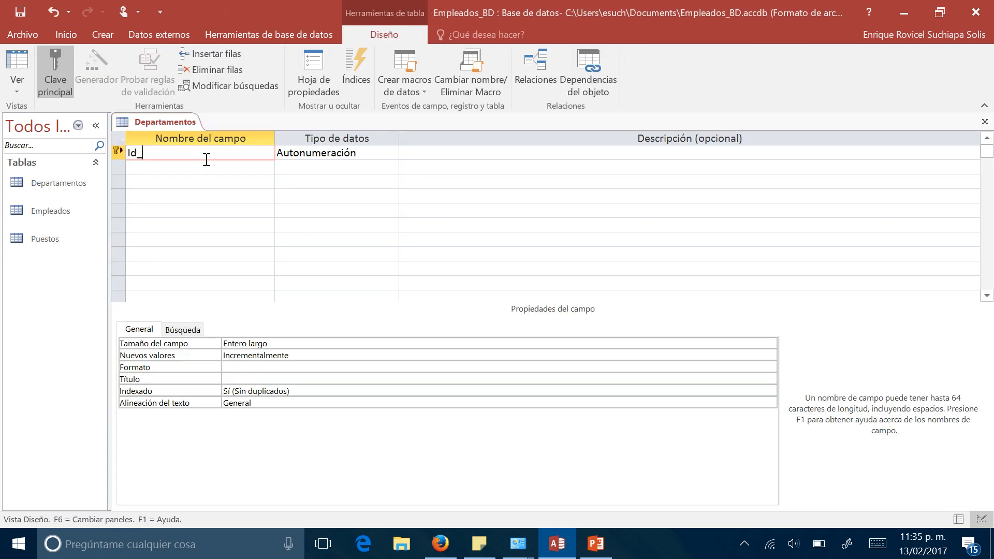
- Name the AutoNumber key field Id_departamento and add a Departamento field with the Texto corto data type
type("departamento")
key("Down")
type("D")
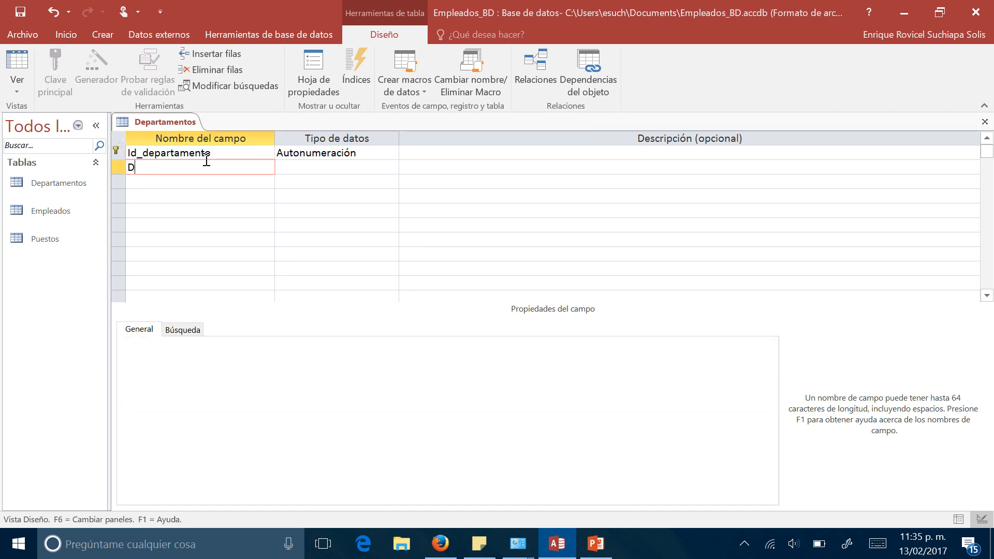
type("epartame")
key("BackSpace")
type("mento")
key("Tab")
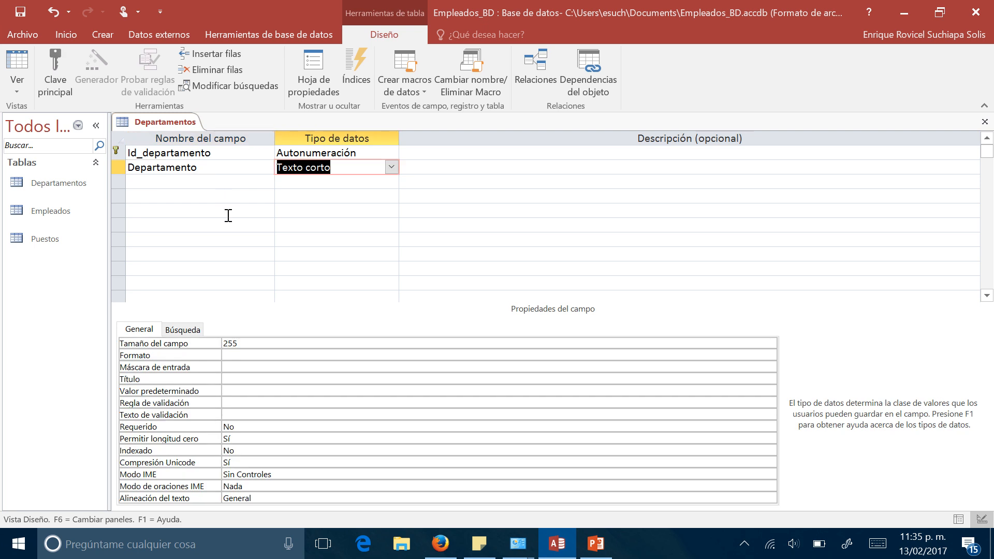
- Set the Departamento field's format to > and its field size to 40
left_click(245, 356)
type(">")
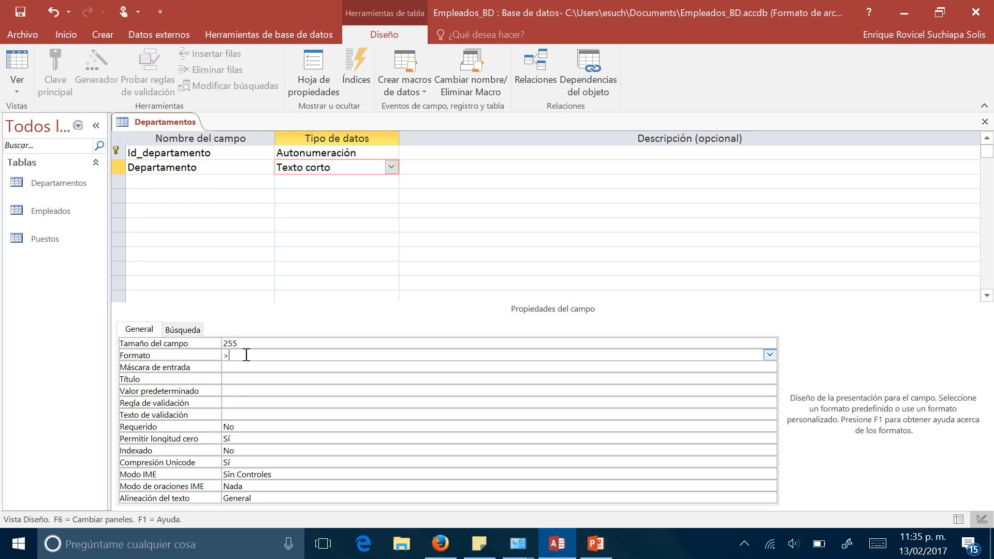
left_click_drag(245, 344, 213, 331)
type("40")
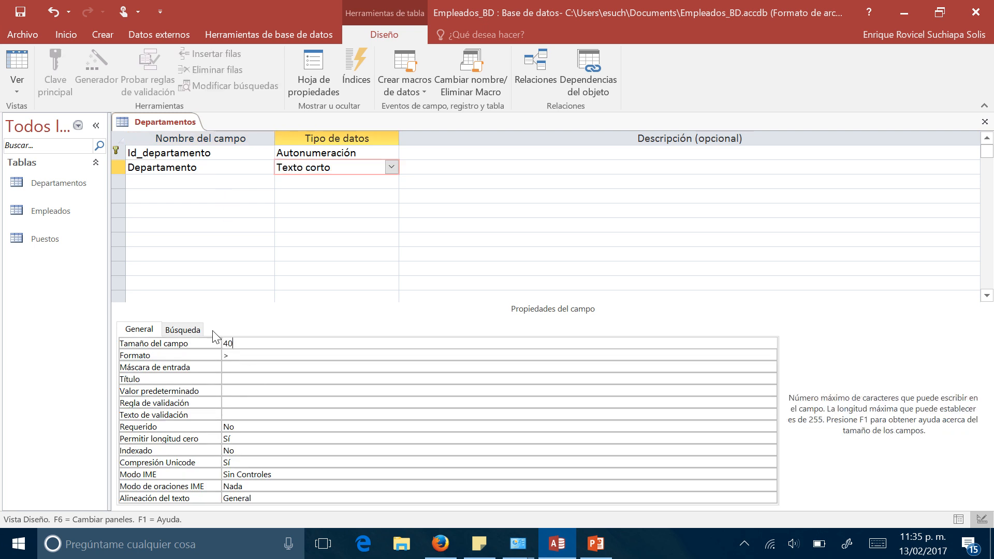
- Save the Departamentos table design and switch it to Datasheet view
right_click(152, 119)
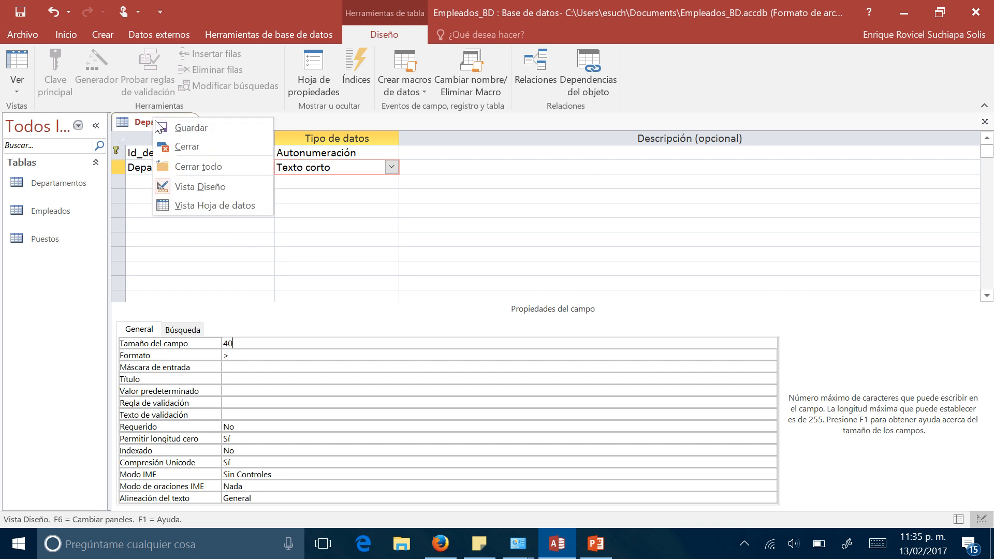
left_click(179, 130)
right_click(167, 121)
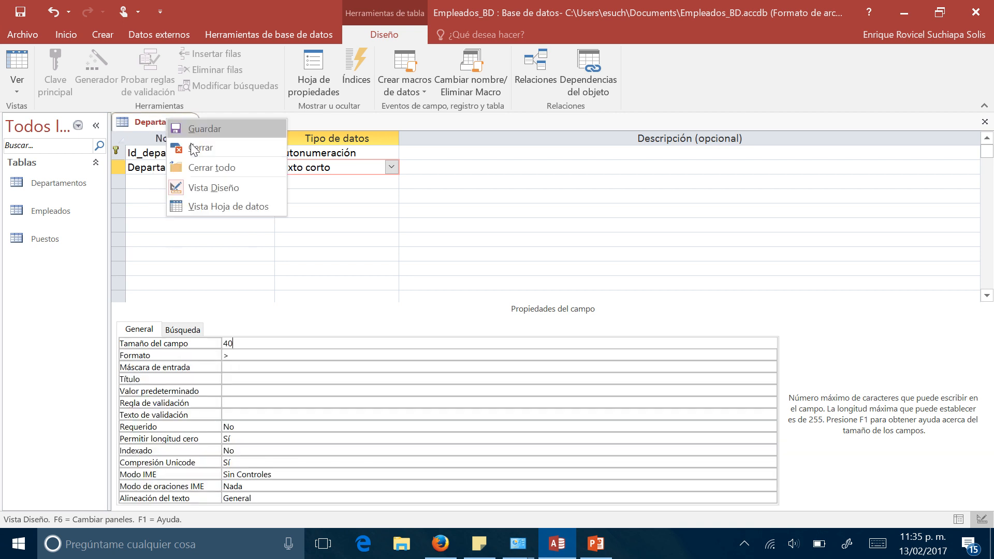
left_click(226, 208)
- Enter the first Departamentos record with the department Académico
left_click(225, 153)
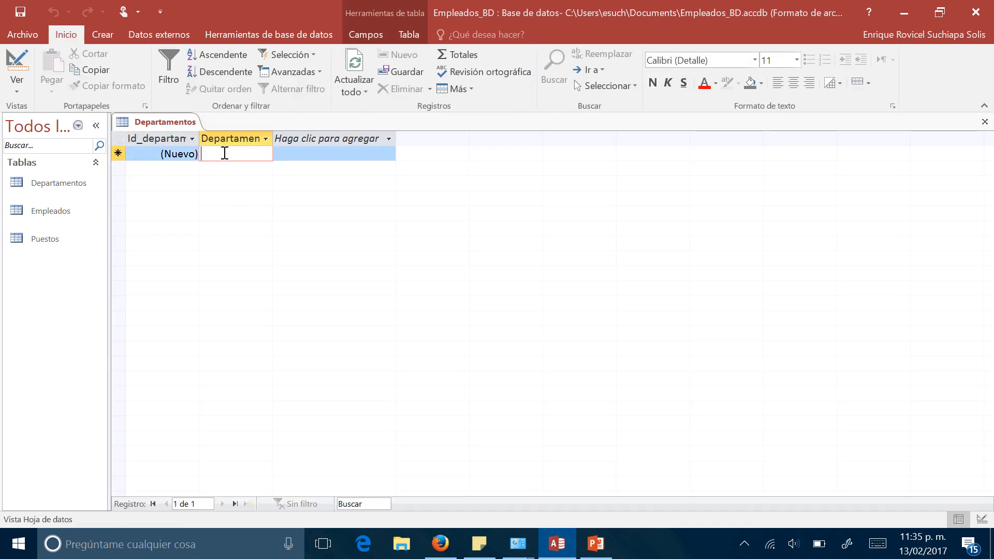
key("Caps_Lock")
type("ACAD")
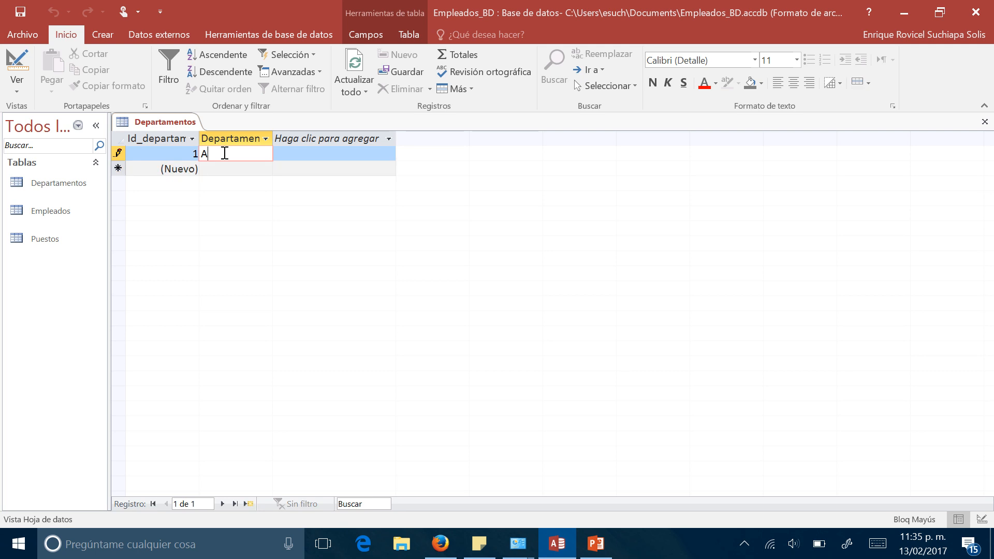
key("BackSpace")
key("BackSpace")
key("BackSpace")
key("Caps_Lock")
type("c")
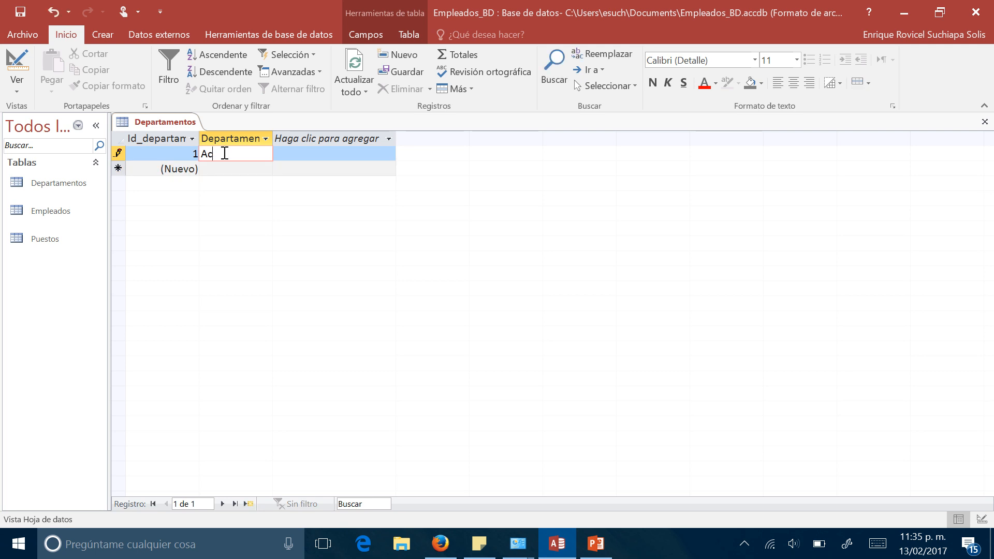
type("adémico")
key("Return")
key("Return")
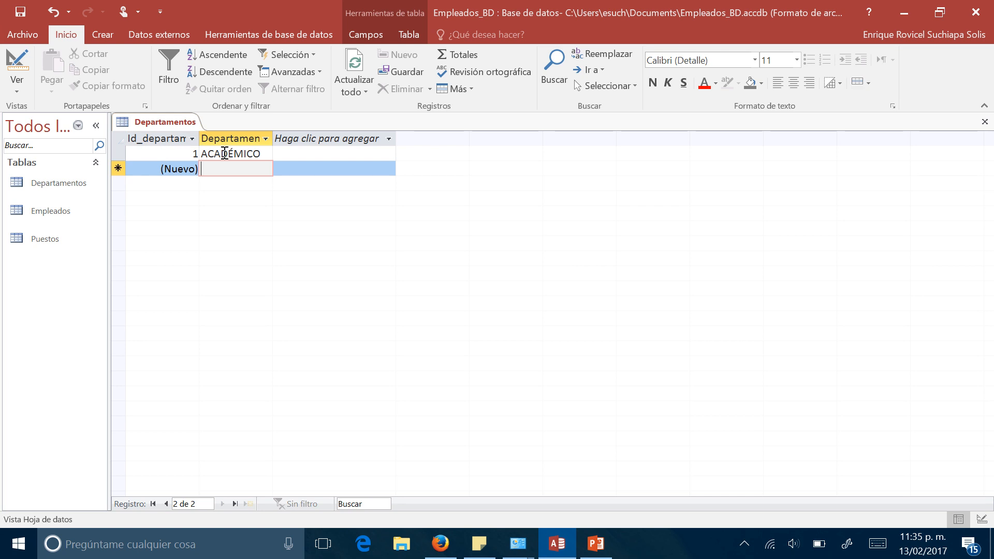
- Enter the second and third Departamentos records as Planeación and Vinculación
type("Pa")
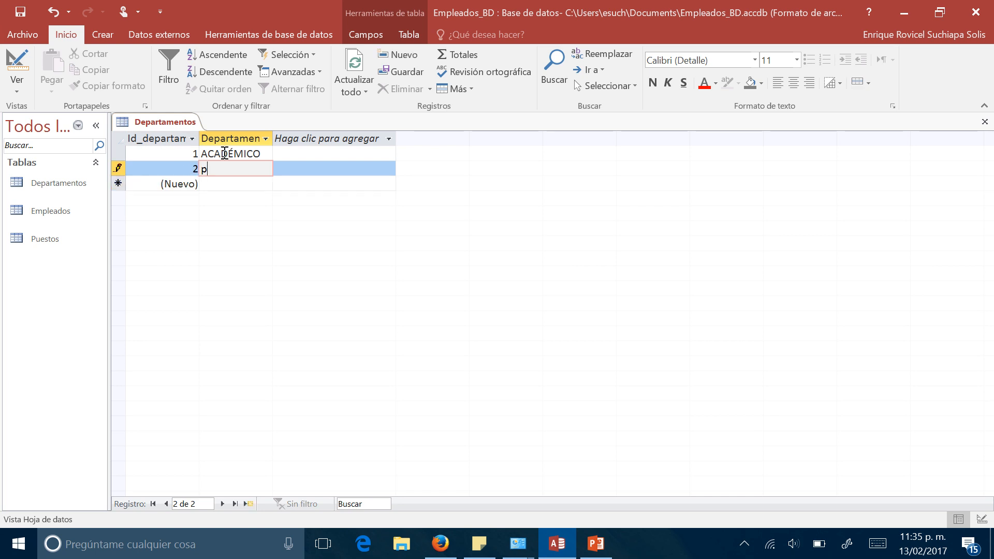
type("aneación")
key("Return")
key("Return")
type("Vinculación")
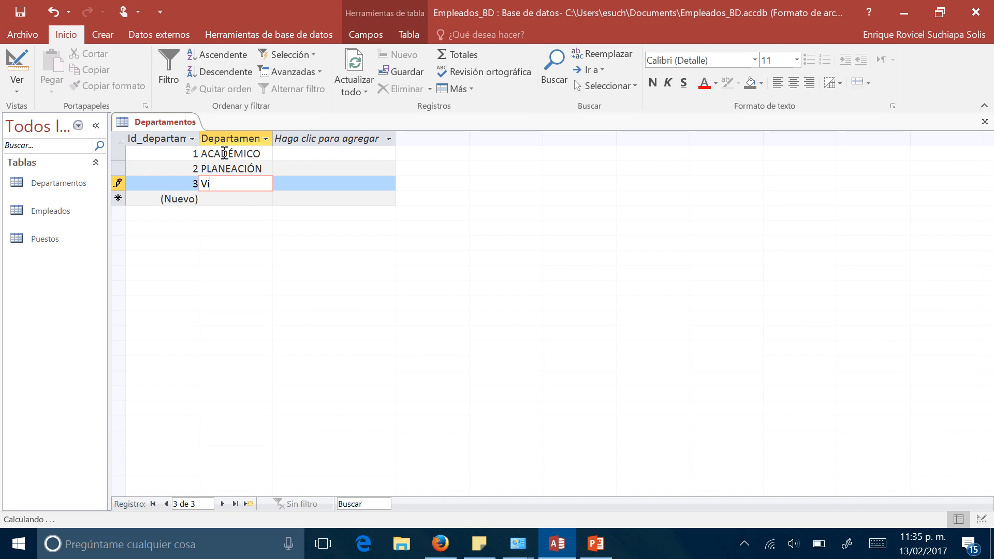
- Enter the fourth Departamentos record with the department Finanzas
key("Return")
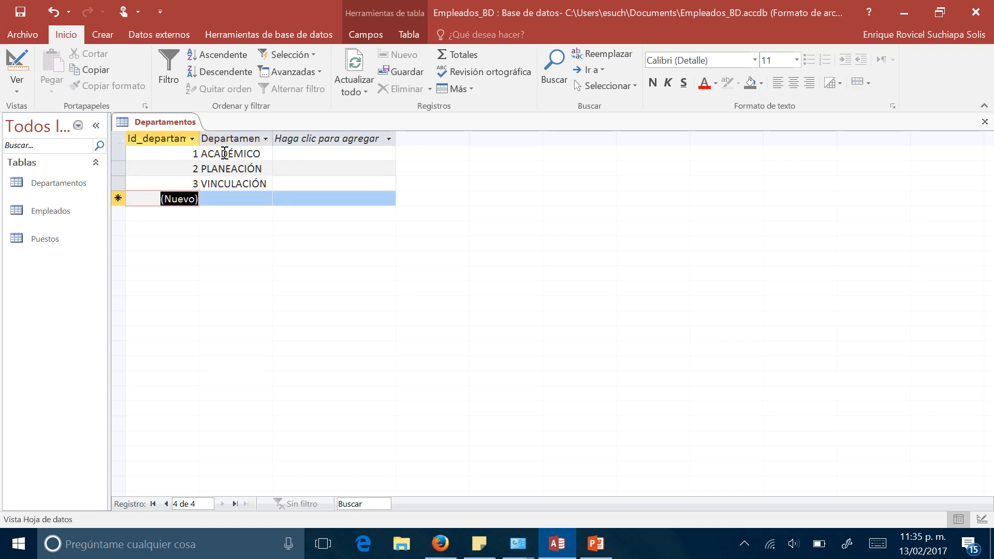
key("Return")
type("Fin")
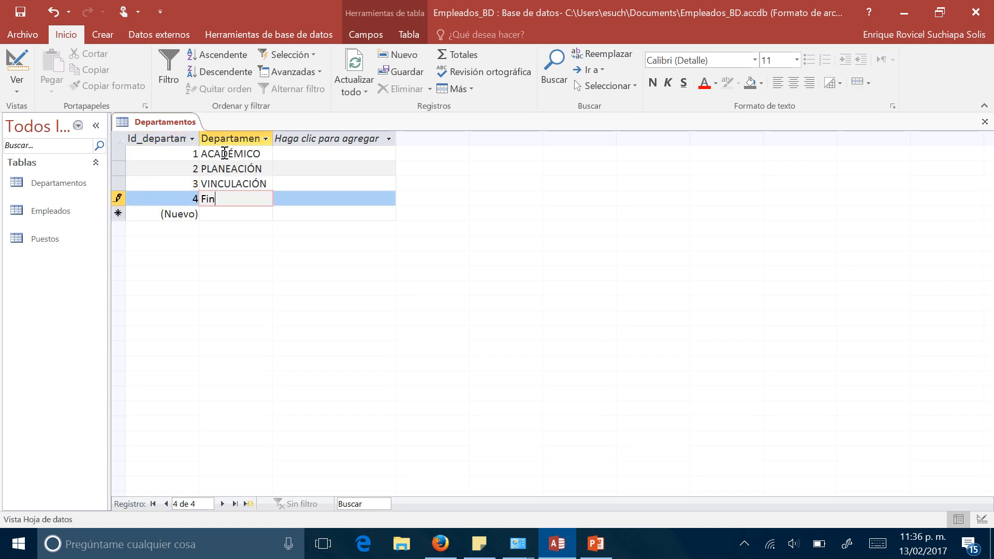
type("anzas")
key("Return")
key("Return")
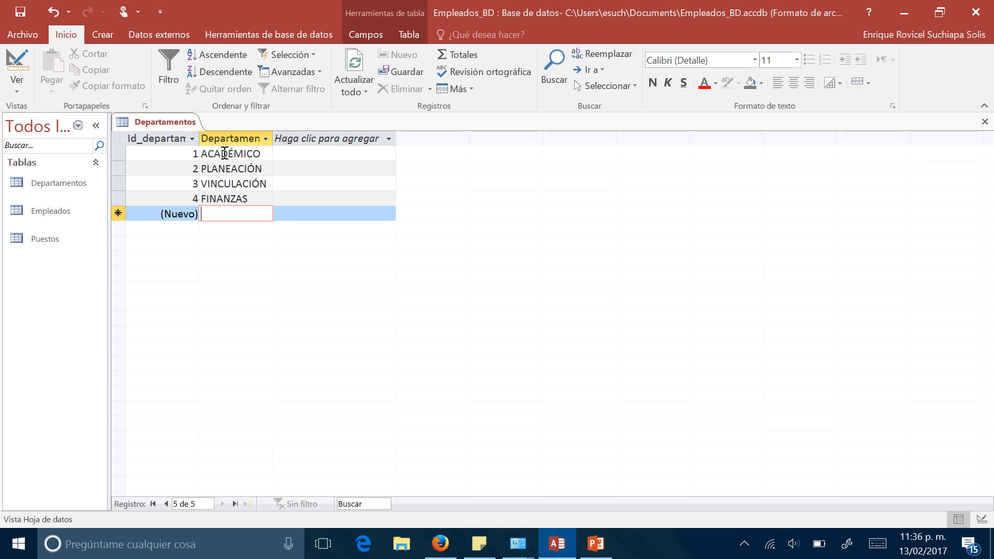
- Enter the fifth Departamentos record with the department Ingeniería en Administración
type("Ingenie")
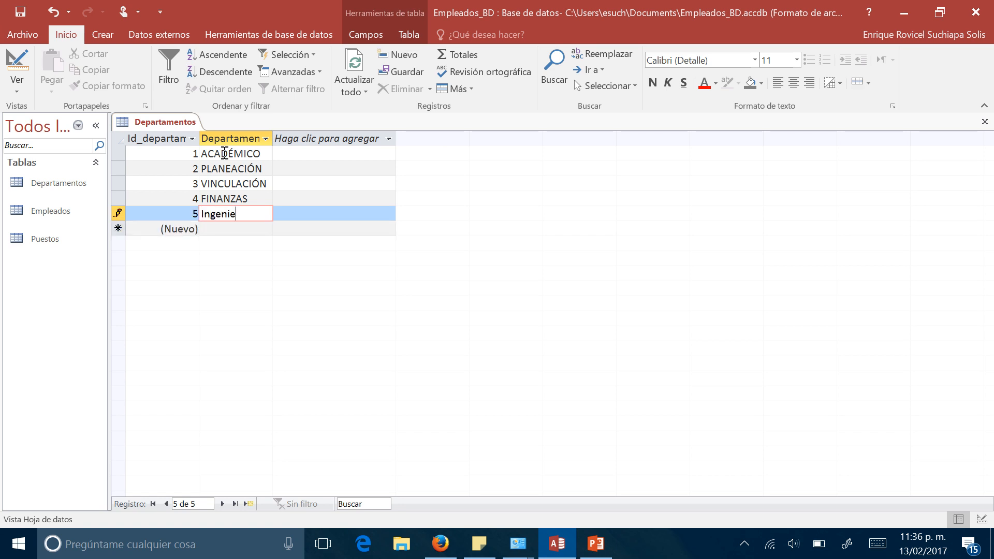
type("ría en Administración")
key("Down")
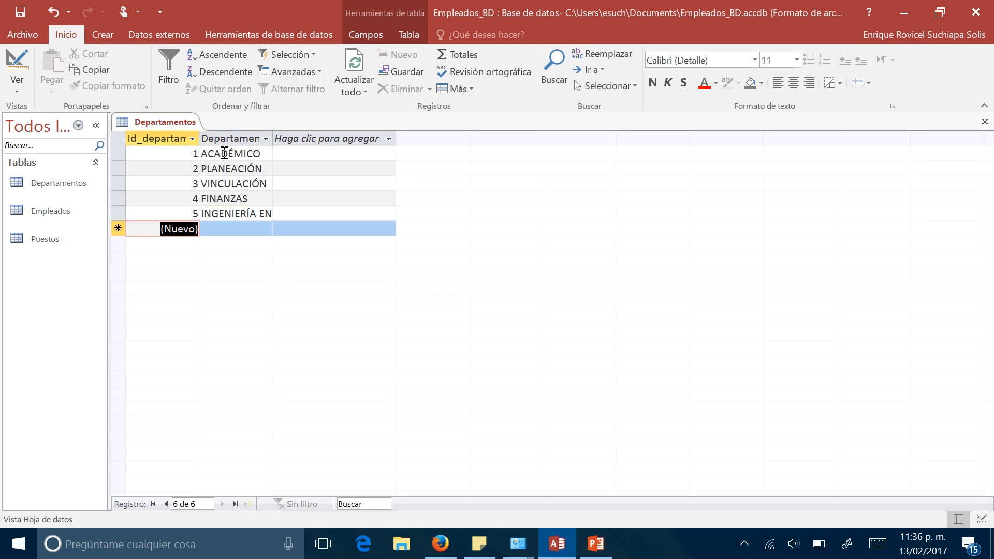
- Enter the sixth Departamentos record with the department Ingeniería en Sistemas Computacionales
type("Ingenier")
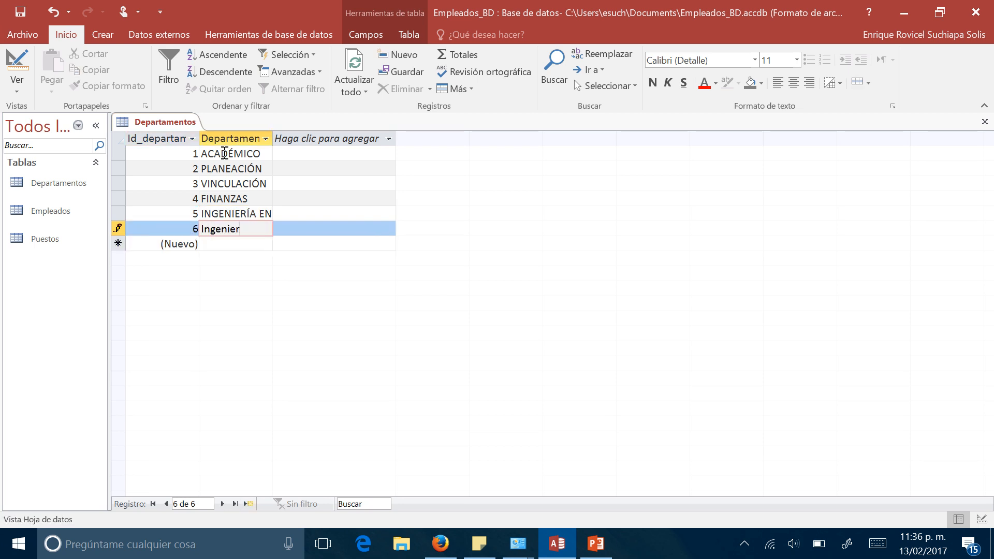
type("ía en Siste")
type("mas Computaciona")
type("les")
key("Return")
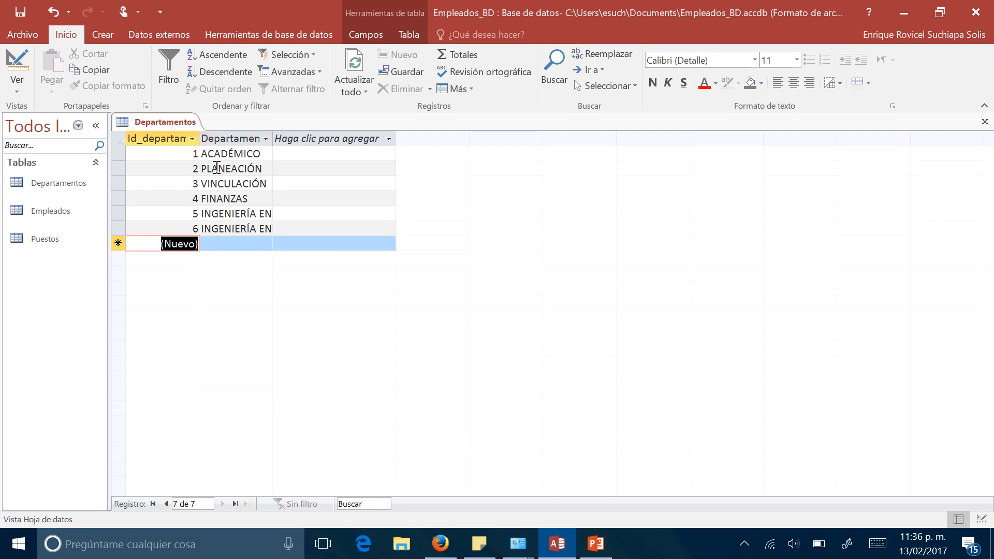
- Save the Departamentos table and close it
right_click(165, 129)
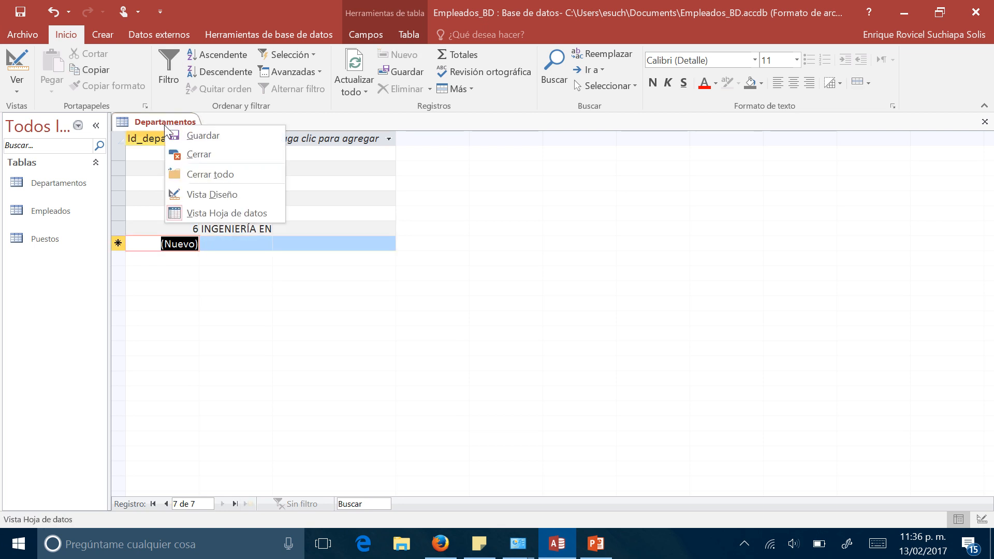
left_click(178, 139)
right_click(174, 130)
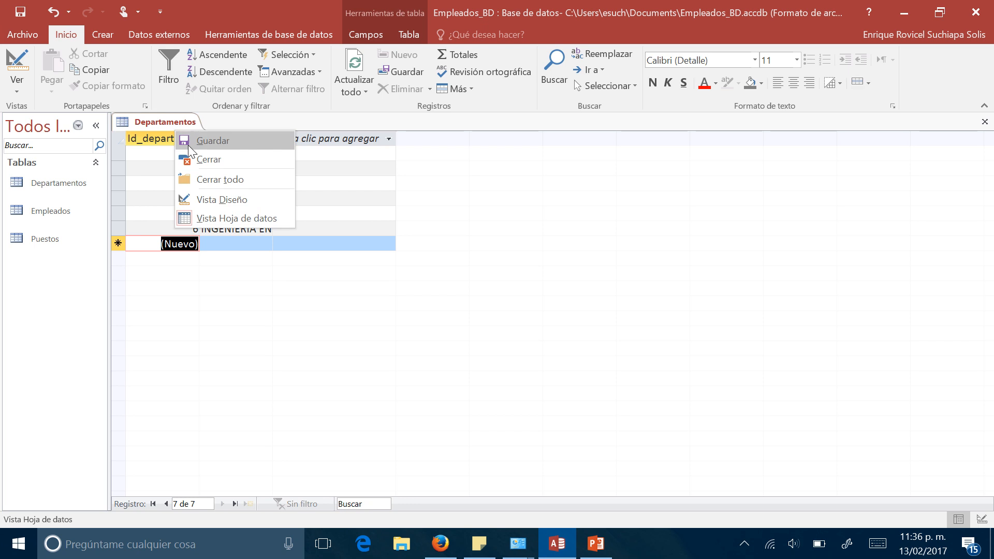
left_click(204, 160)
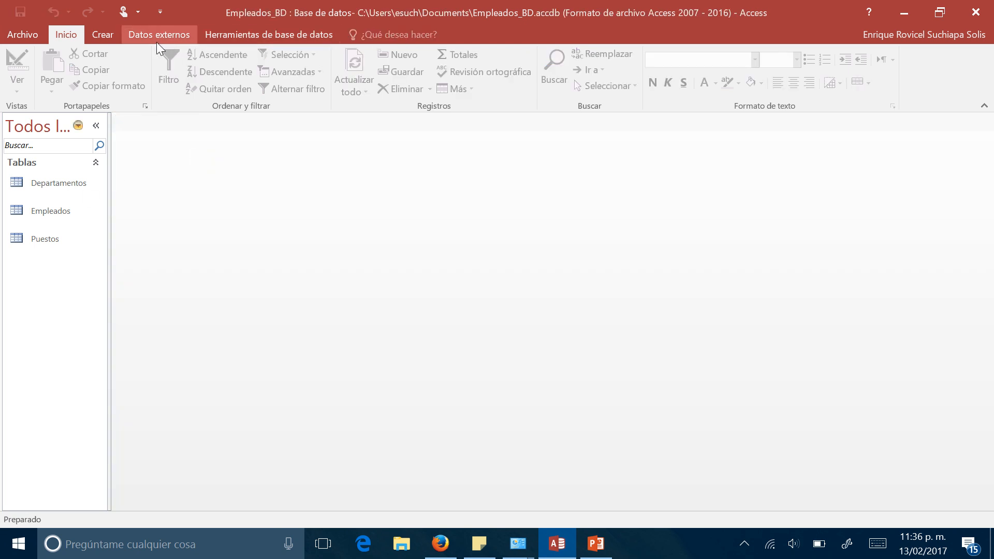
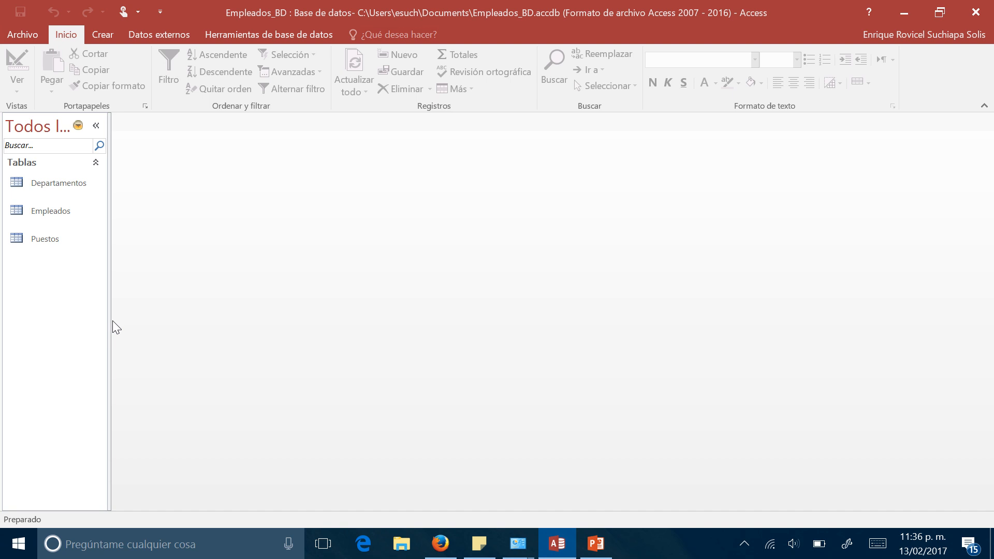
- Open the database relationships layout and add the Departamentos, Empleados and Puestos tables to it
left_click(248, 36)
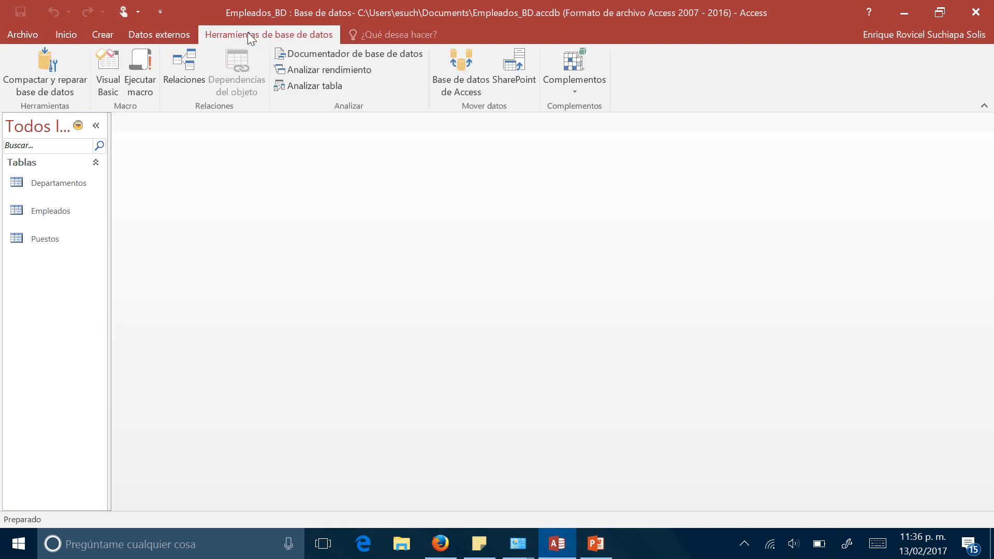
left_click(182, 58)
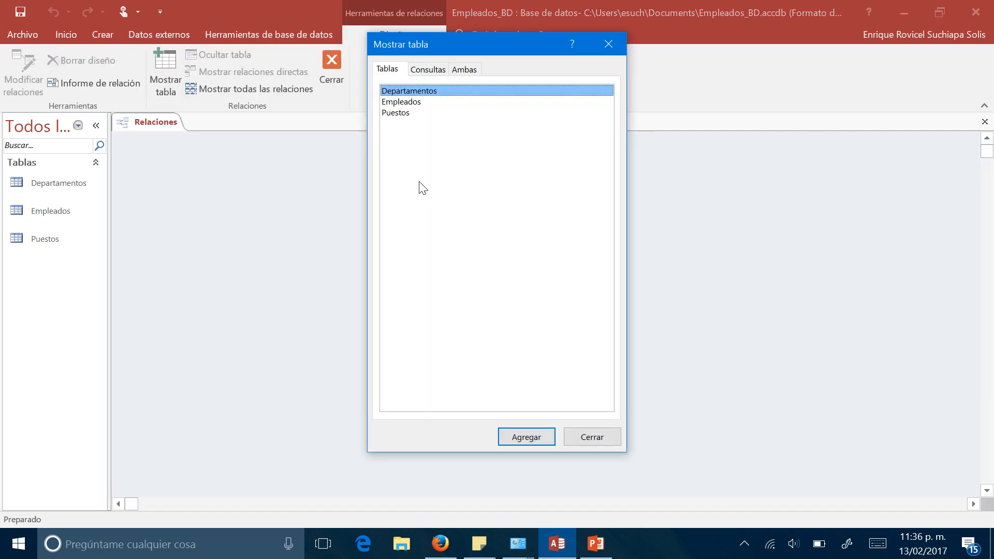
left_click_drag(423, 188, 387, 86)
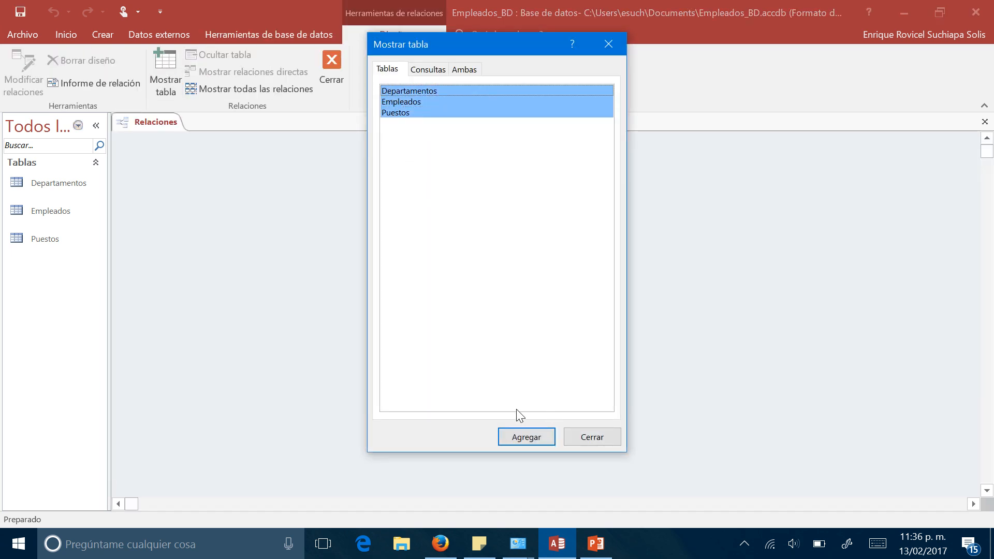
left_click(544, 437)
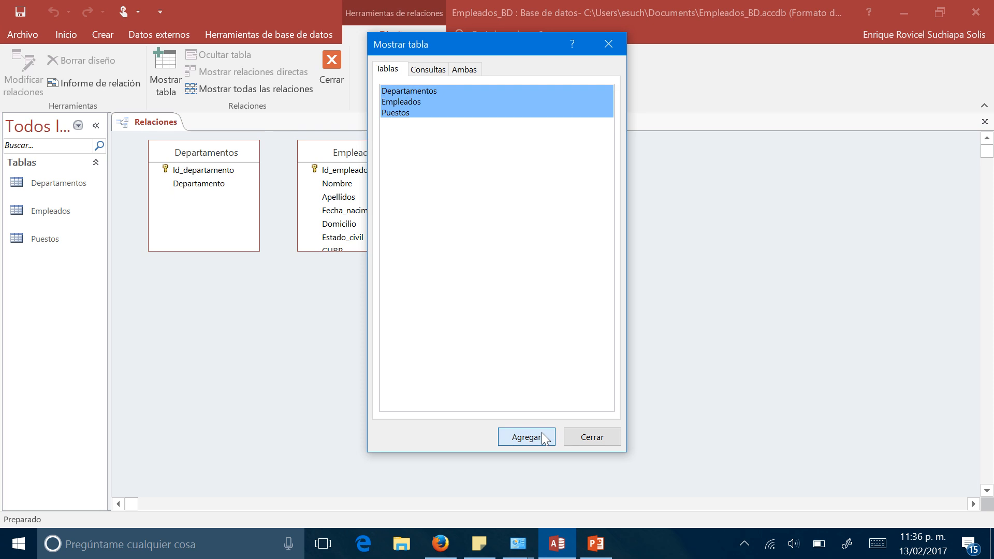
left_click(584, 439)
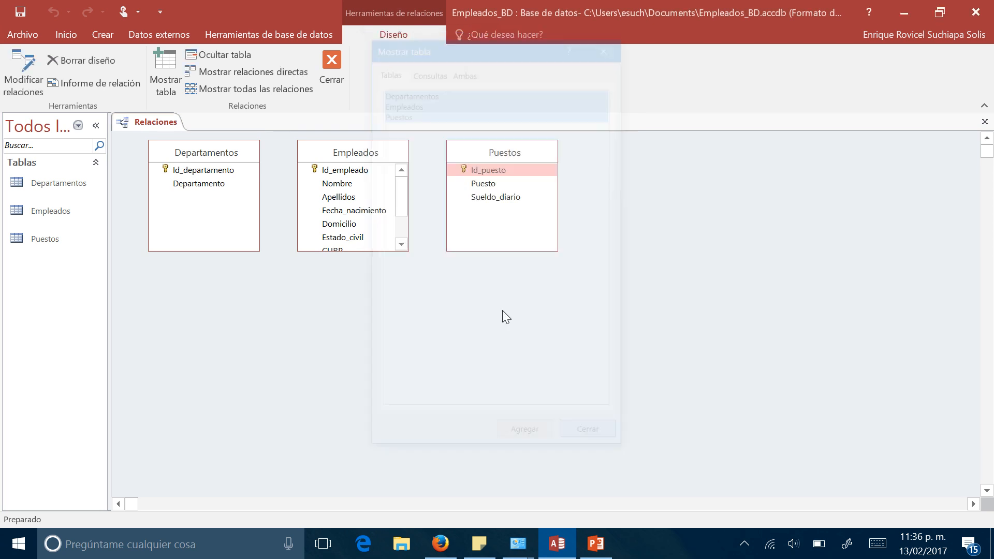
- Examine the Empleados field list in the relationships layout alongside the key fields of Departamentos and Puestos
left_click(405, 244)
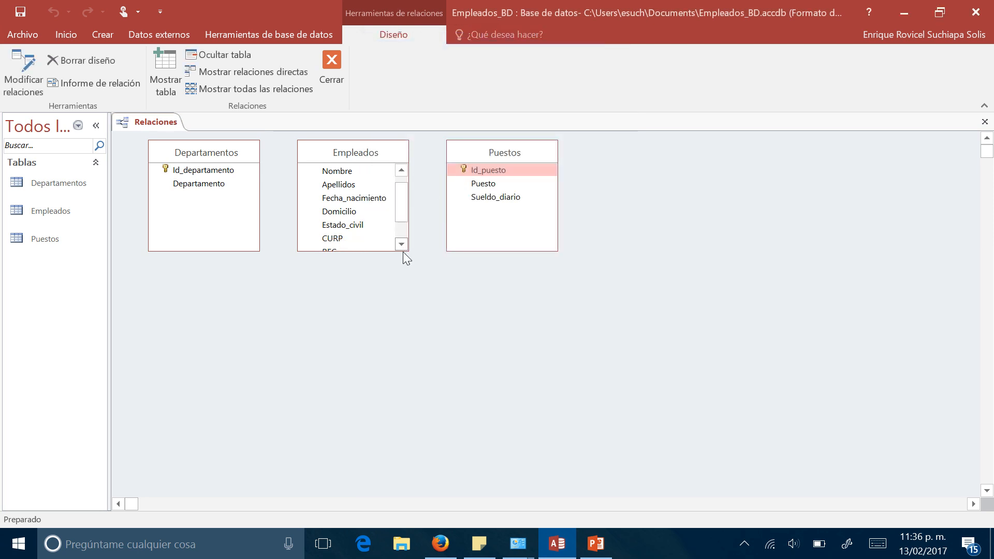
left_click(401, 246)
left_click(401, 245)
left_click_drag(398, 232, 391, 190)
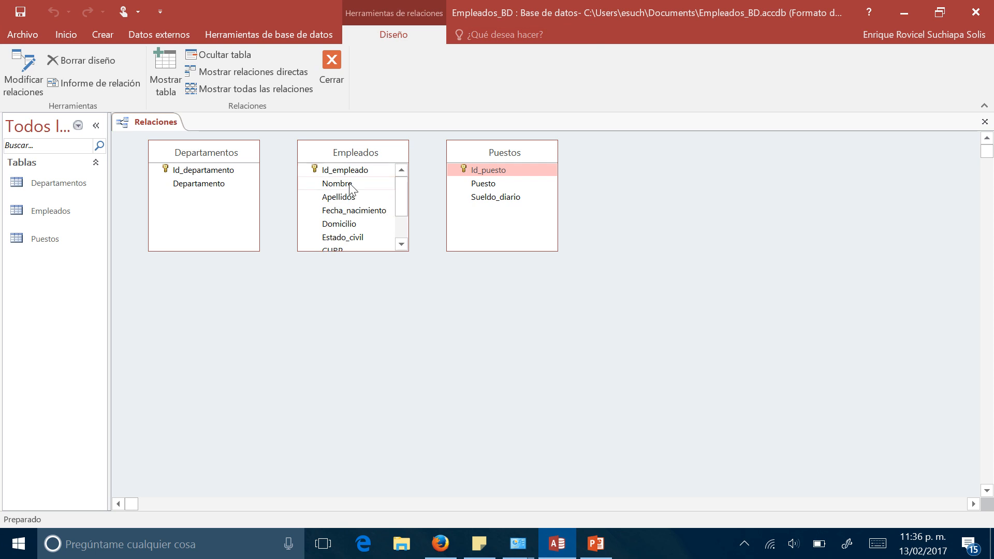
left_click_drag(402, 207, 399, 226)
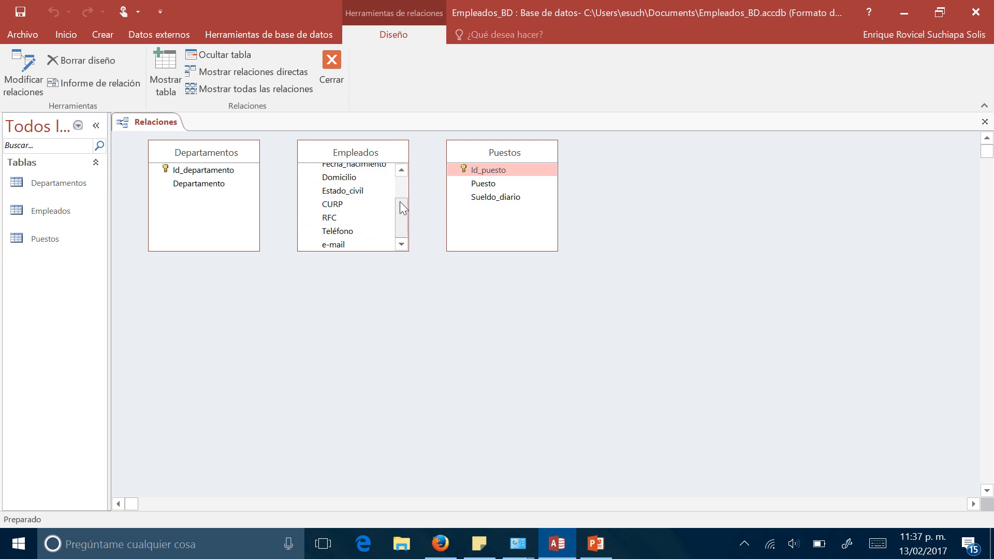
scroll(403, 208, "up", 2)
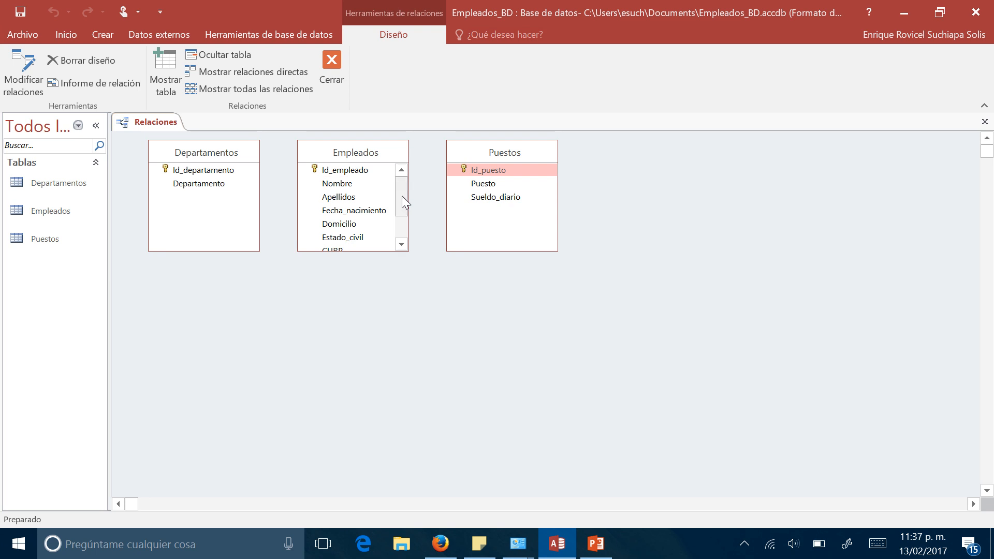
scroll(402, 196, "down", 2)
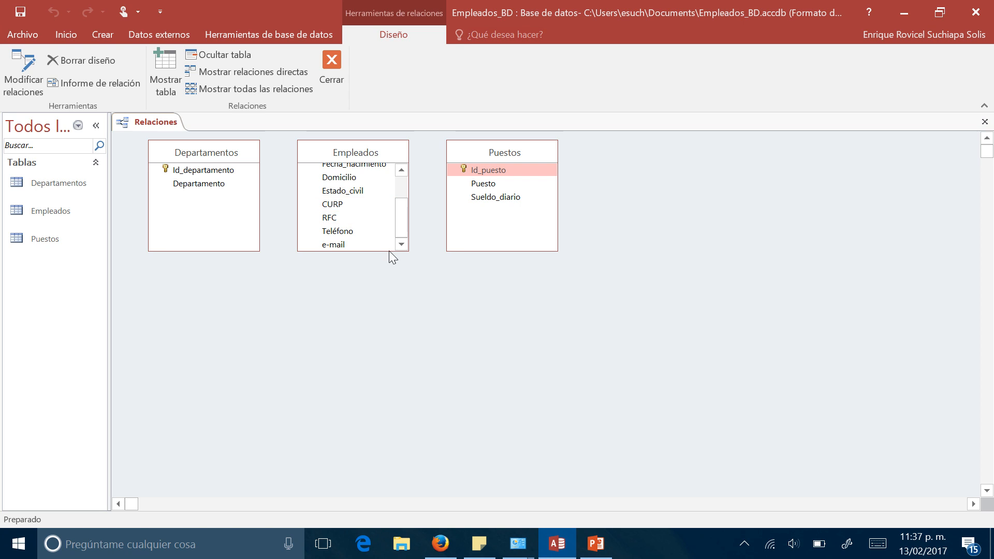
left_click_drag(400, 239, 393, 203)
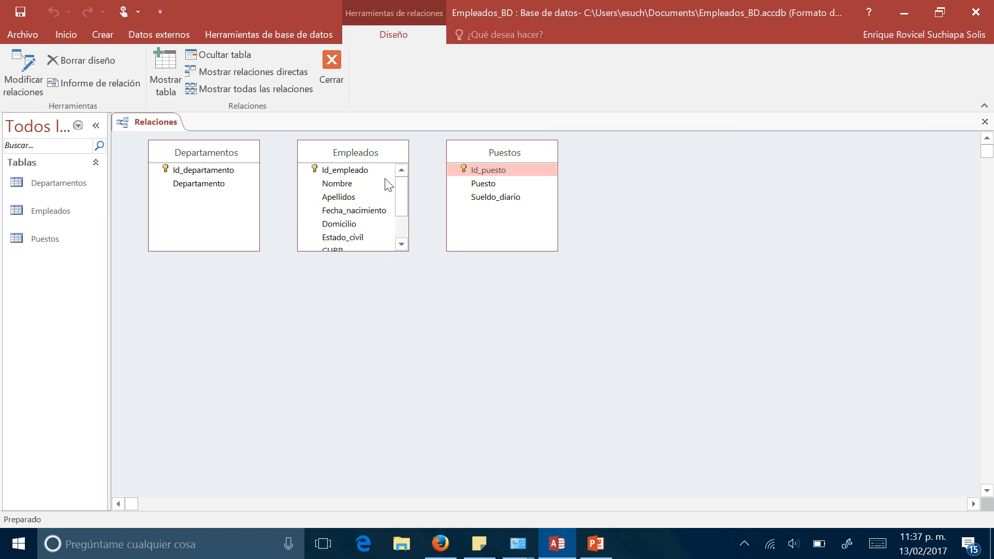
left_click_drag(401, 207, 411, 262)
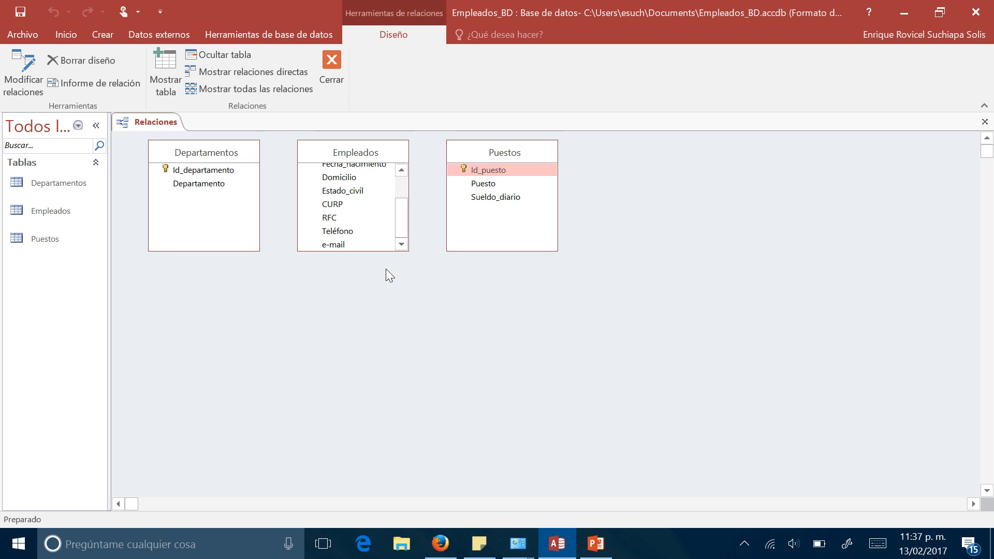
left_click(488, 170)
- Close the relationships layout, saving its changes
right_click(135, 127)
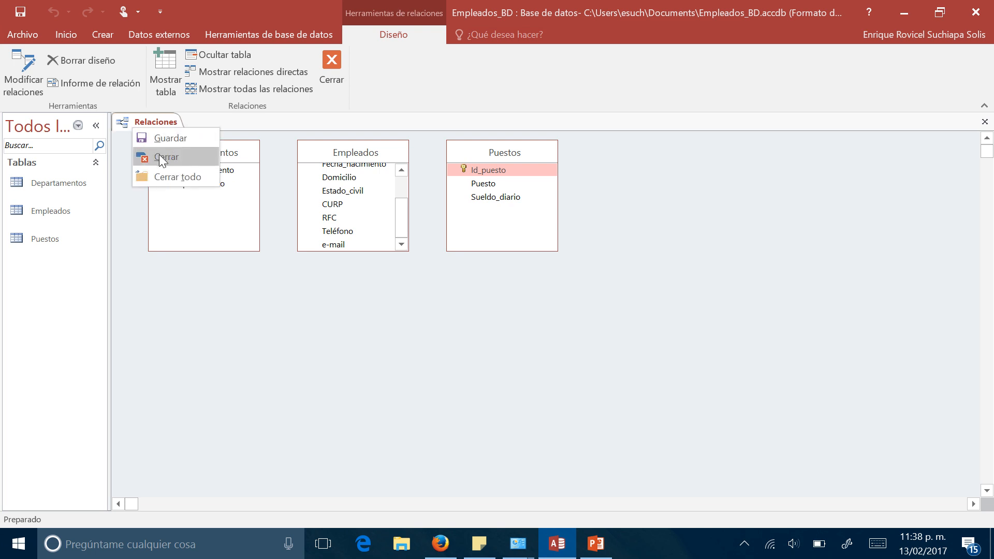
left_click(159, 154)
left_click(431, 322)
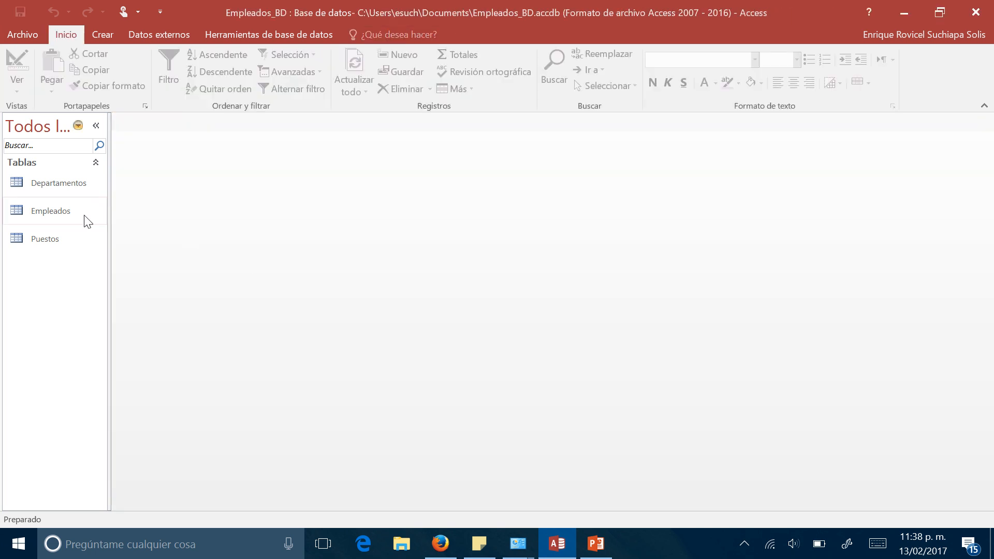
- Open the Empleados table in Design view and add an Id_puesto field of type Número after e-mail
right_click(58, 212)
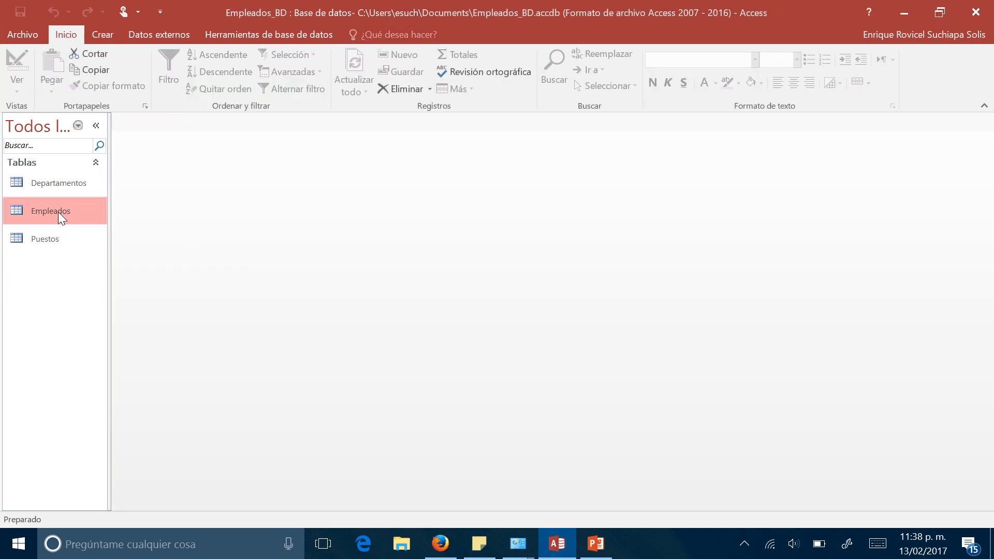
left_click(103, 241)
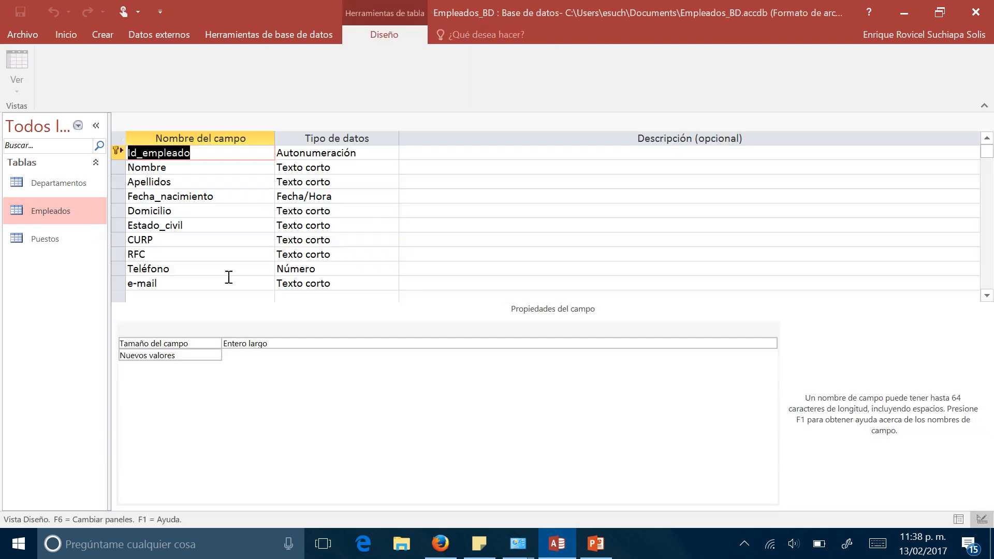
left_click(216, 299)
scroll(191, 254, "down", 1)
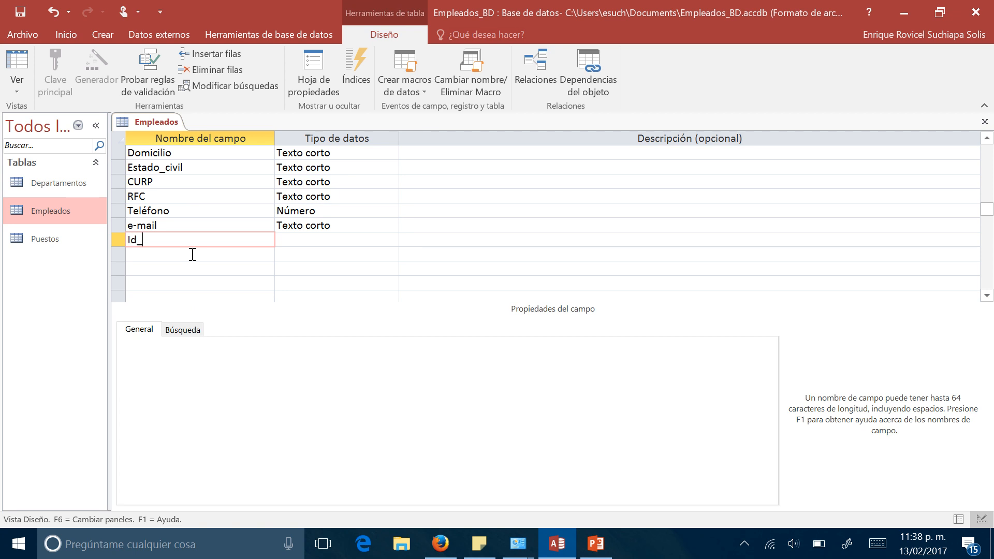
type("Id_puesto")
key("Tab")
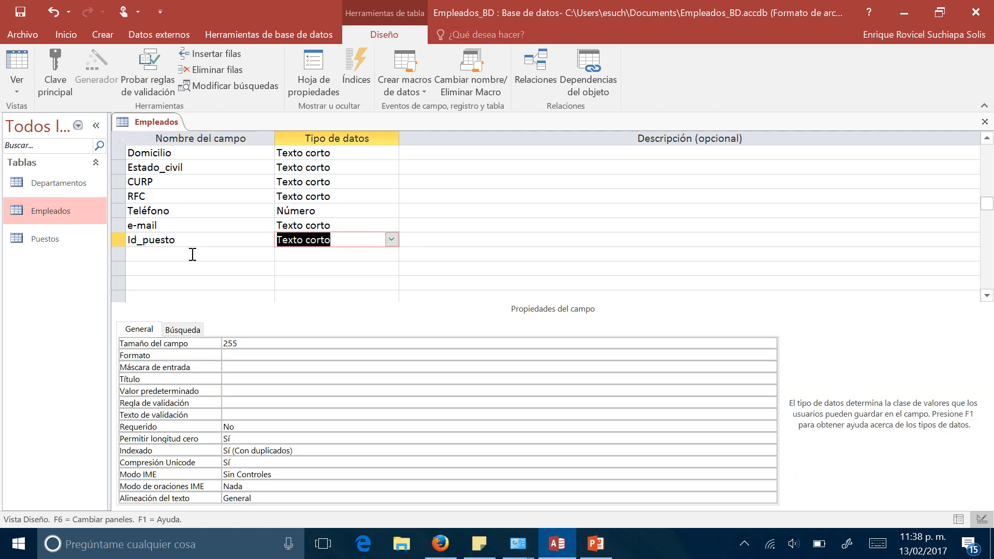
type("número")
key("Down")
- Add an Id_departamento field of type Número below Id_puesto in the Empleados table
left_click(193, 255)
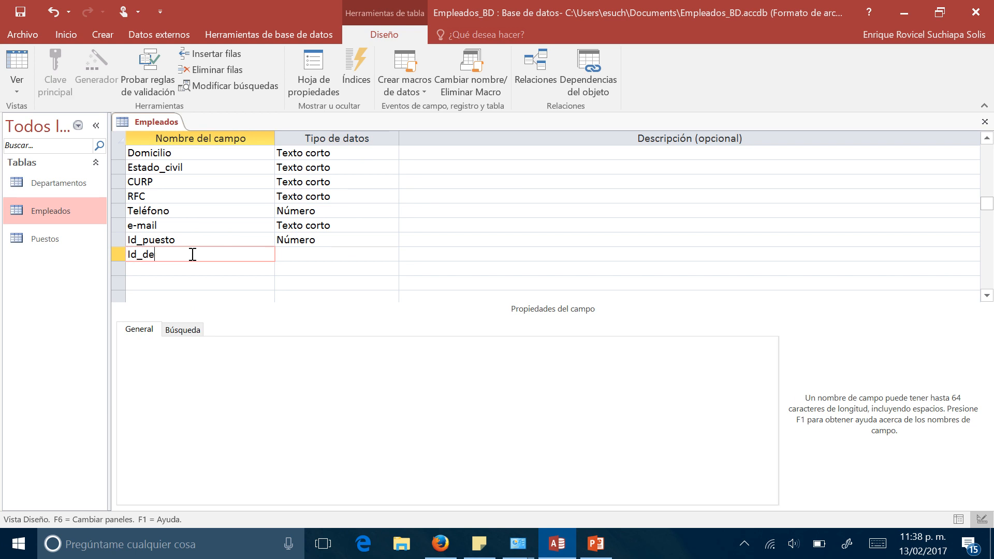
type("Id_departamento")
key("Tab")
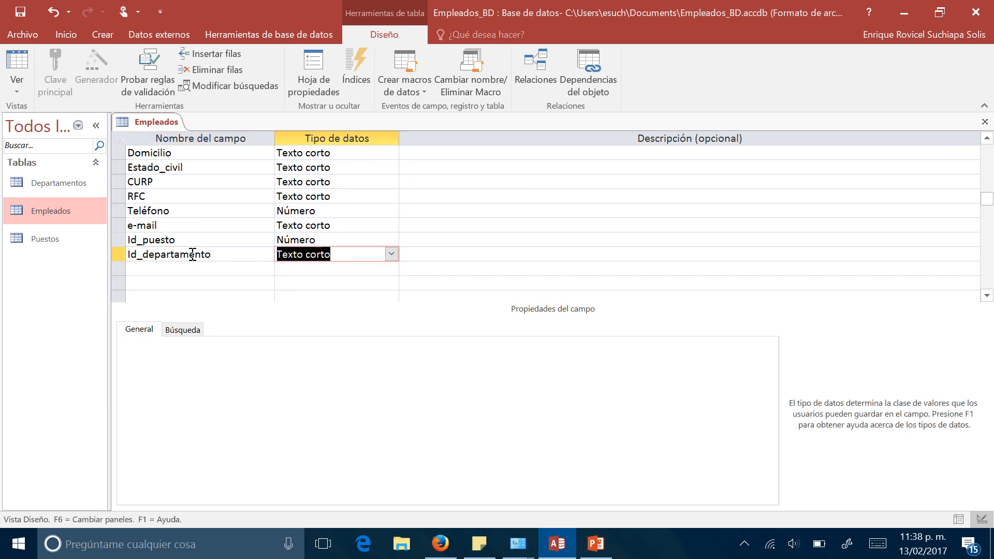
type("número")
left_click(419, 227)
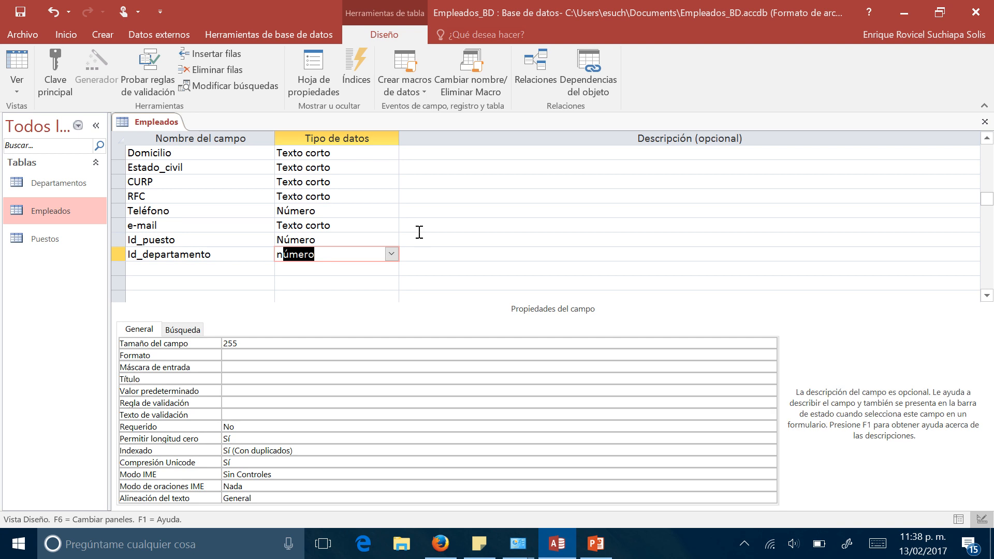
- Close the Empleados table design, saving the new fields
right_click(165, 129)
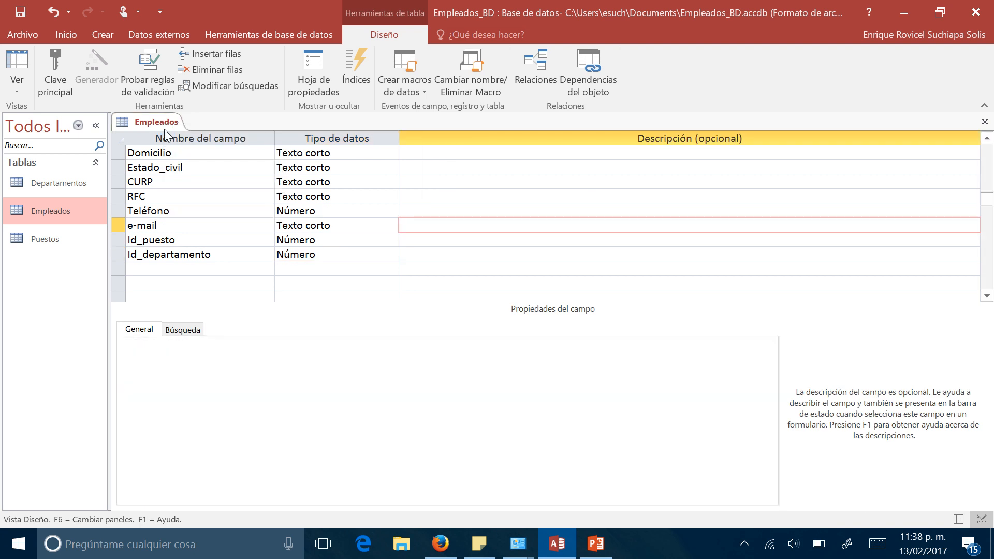
right_click(171, 129)
left_click(189, 157)
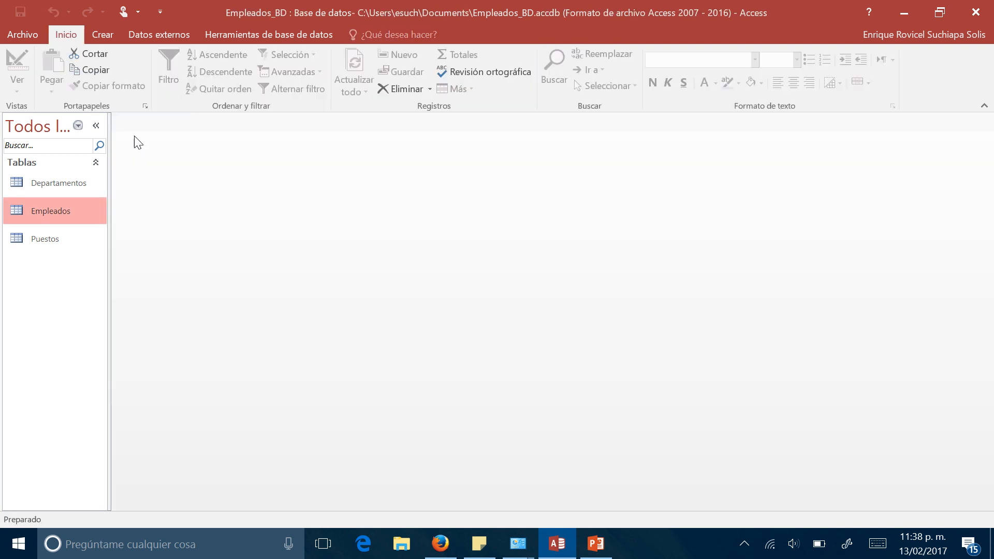
- Reopen the relationships layout and relate Id_puesto in Puestos to Id_puesto in Empleados, enforcing referential integrity
left_click(249, 42)
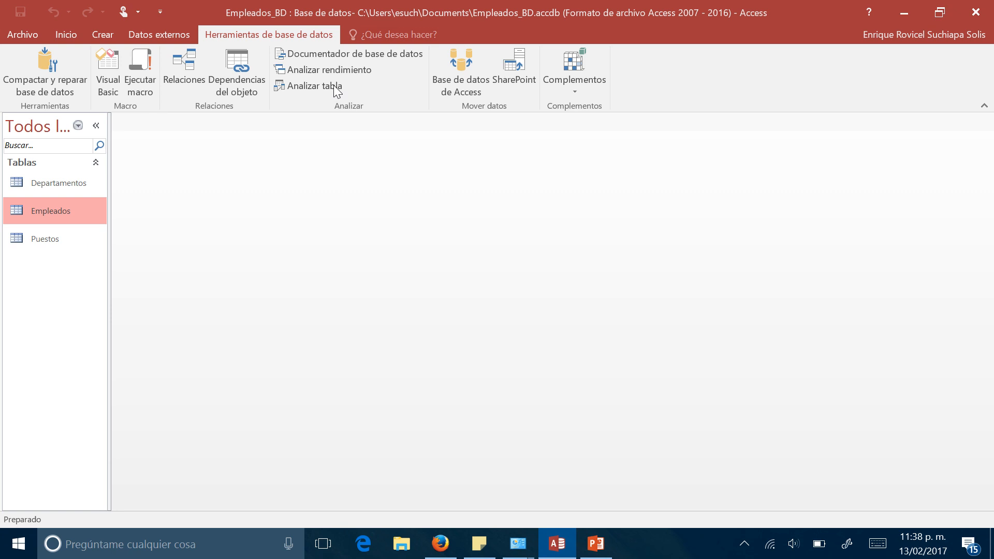
left_click(192, 70)
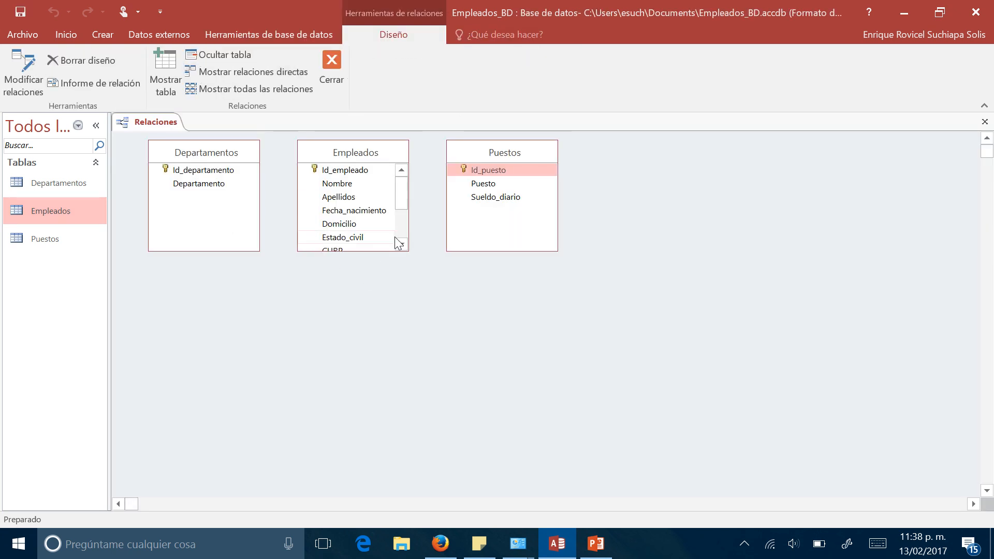
left_click_drag(399, 197, 406, 256)
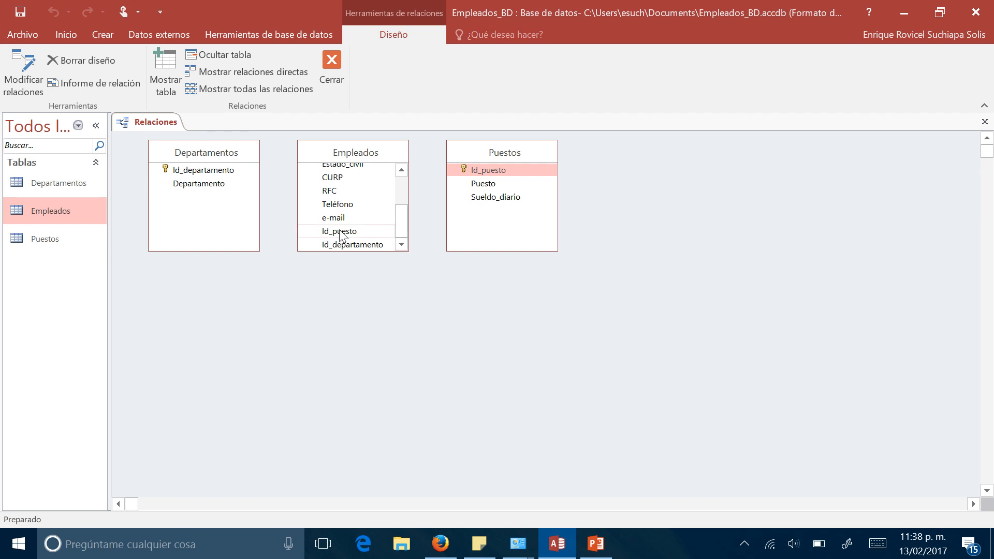
left_click(476, 173)
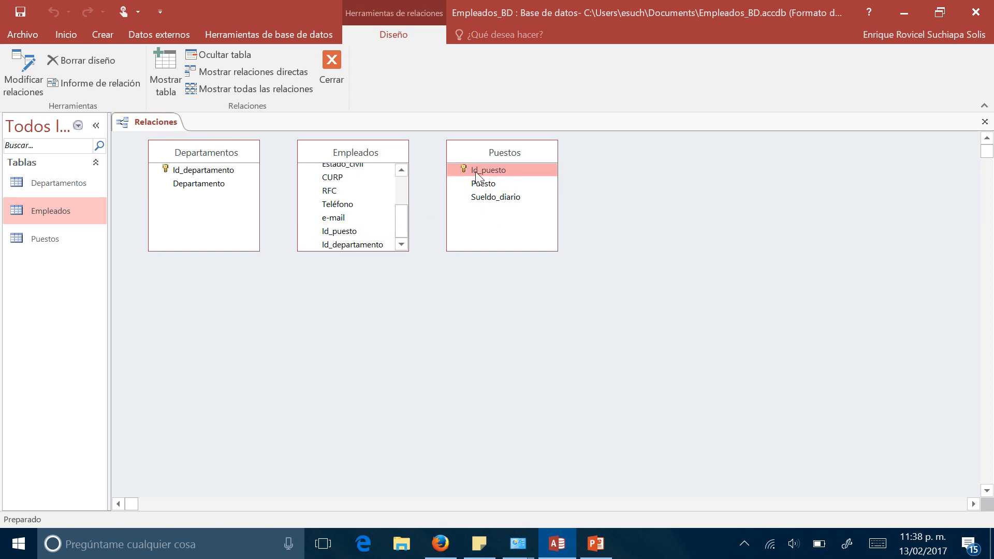
left_click_drag(492, 172, 338, 233)
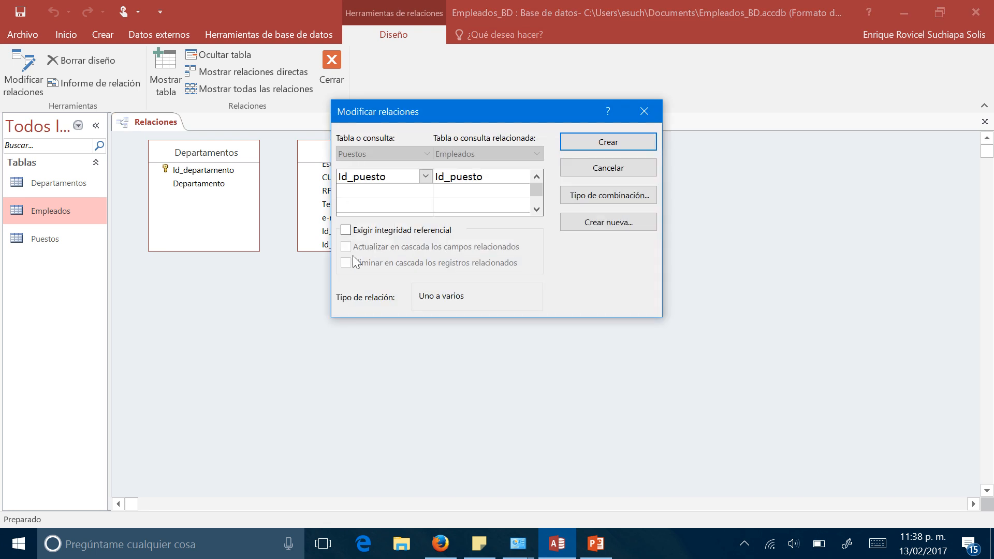
left_click(346, 231)
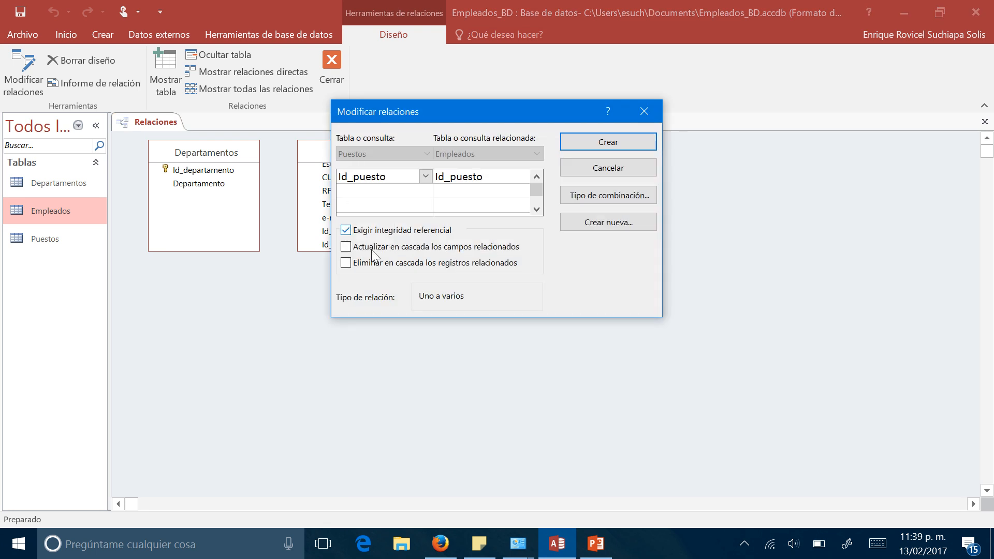
left_click(573, 144)
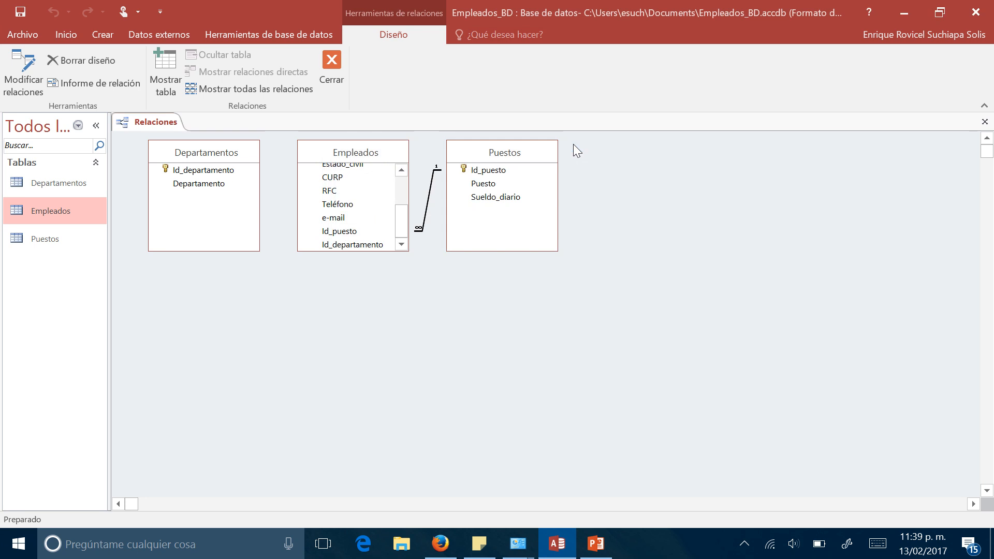
- Spread out the relationships layout by moving the Puestos and Empleados tables further to the right
left_click_drag(526, 151, 760, 165)
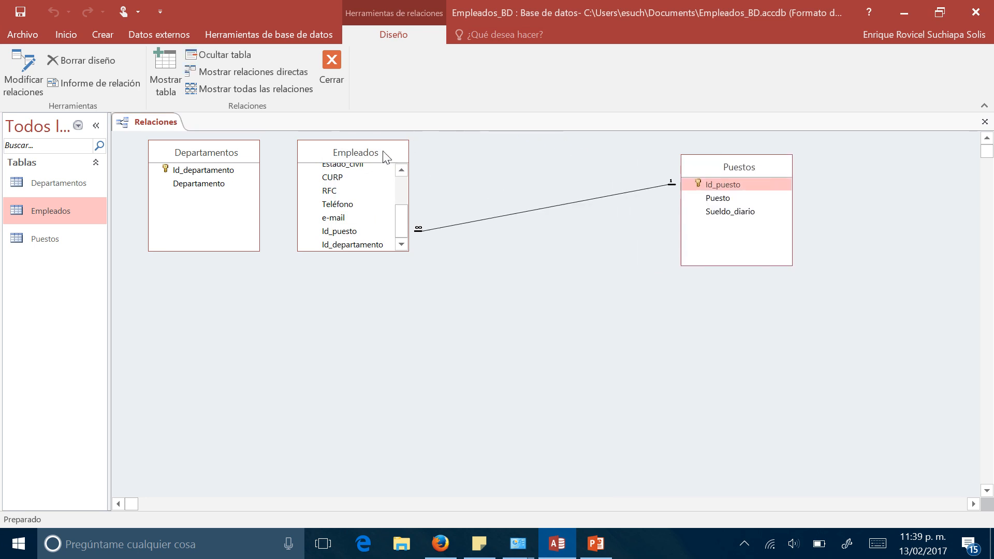
left_click_drag(386, 155, 507, 170)
- Relate Id_departamento in Departamentos to Id_departamento in Empleados with referential integrity enforced, and shift the Empleados table slightly left
scroll(461, 256, "down", 1)
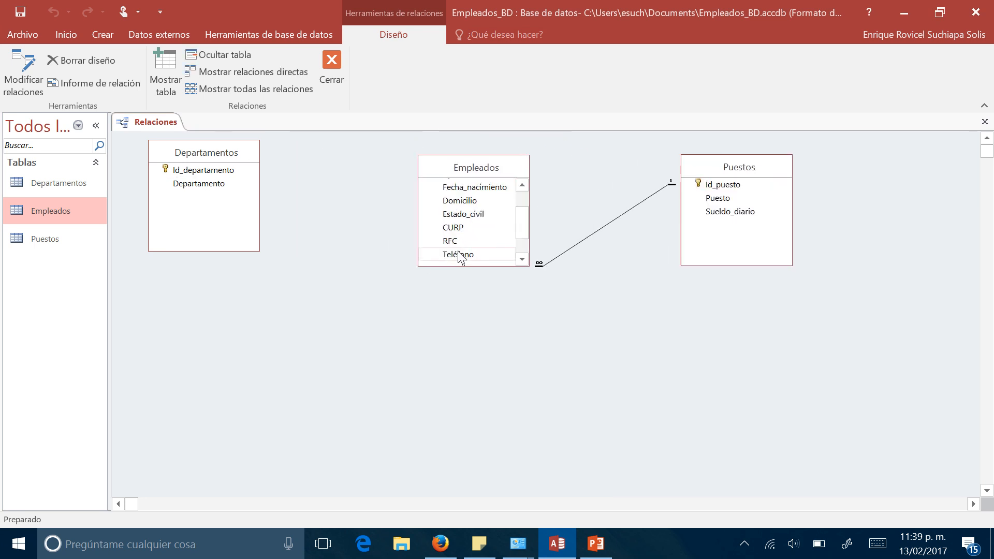
scroll(460, 256, "down", 1)
left_click_drag(213, 171, 466, 266)
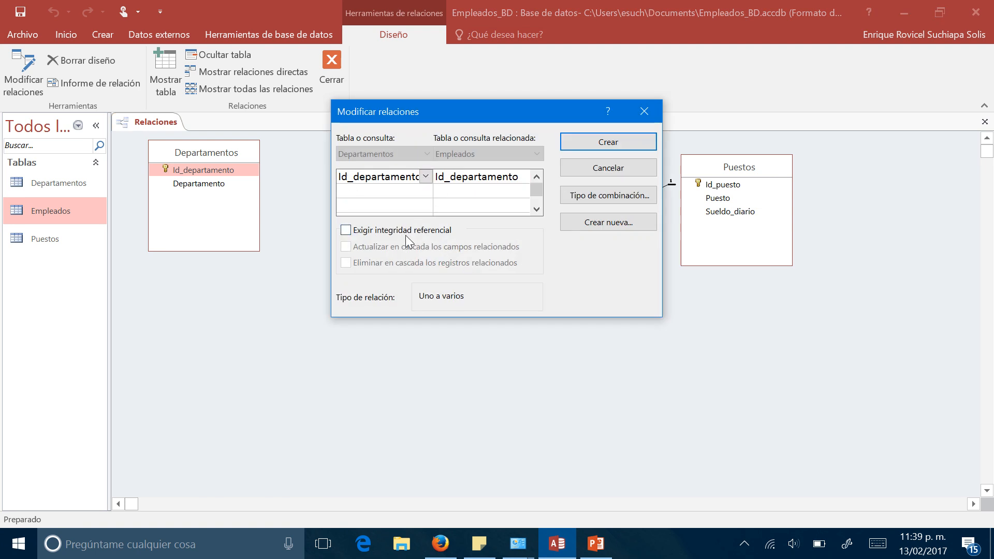
left_click(345, 230)
left_click(581, 144)
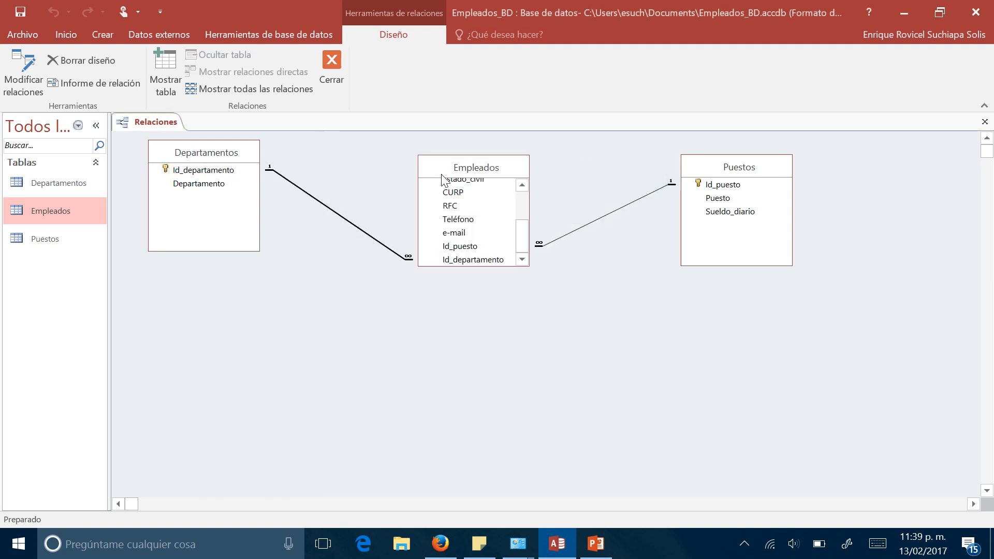
mouse_move(462, 173)
left_mouse_down()
mouse_move(436, 155)
mouse_move(468, 197)
mouse_move(453, 174)
left_mouse_up()
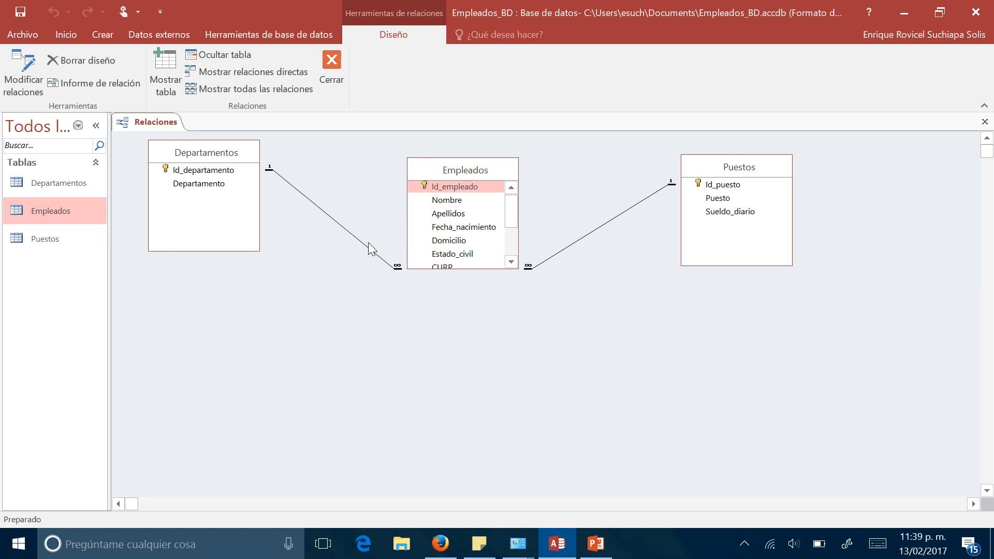
- Review the Empleados field list in the relationships layout and close the layout, saving its changes
left_click_drag(514, 216, 512, 189)
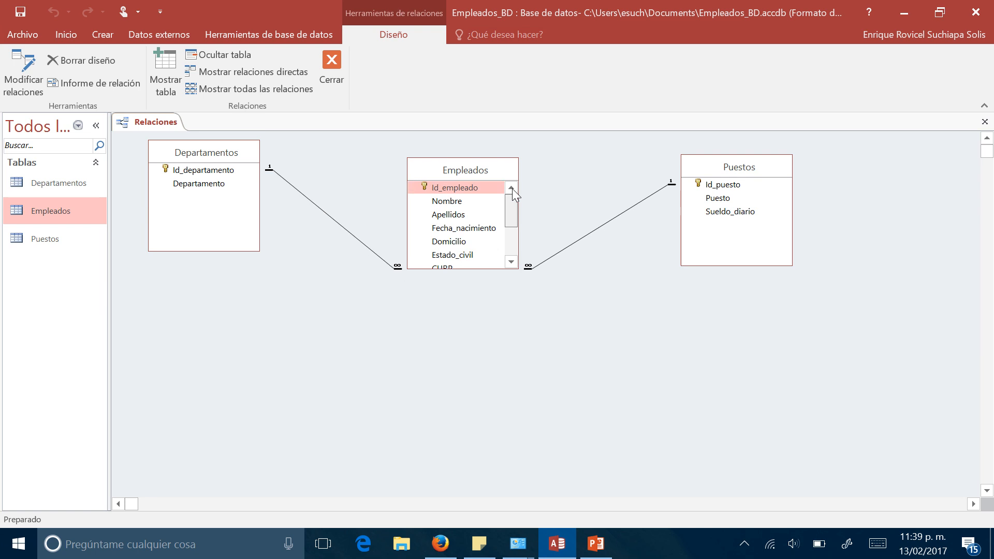
scroll(495, 228, "down", 2)
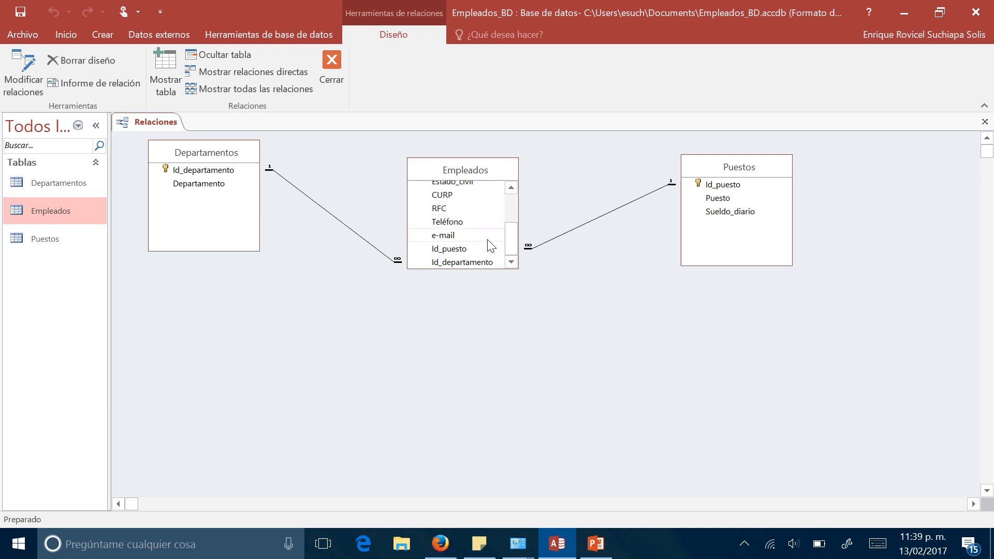
scroll(500, 239, "up", 2)
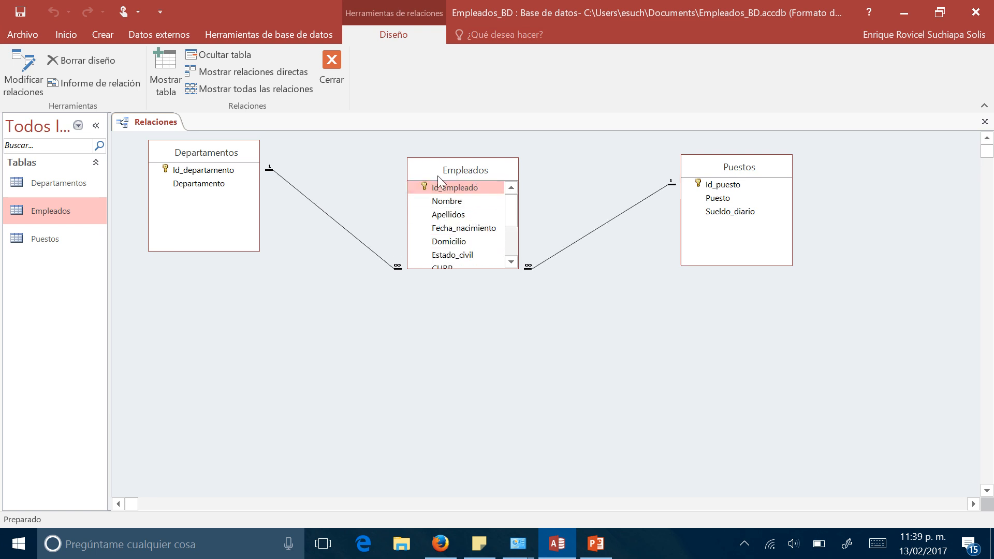
left_click_drag(515, 215, 512, 254)
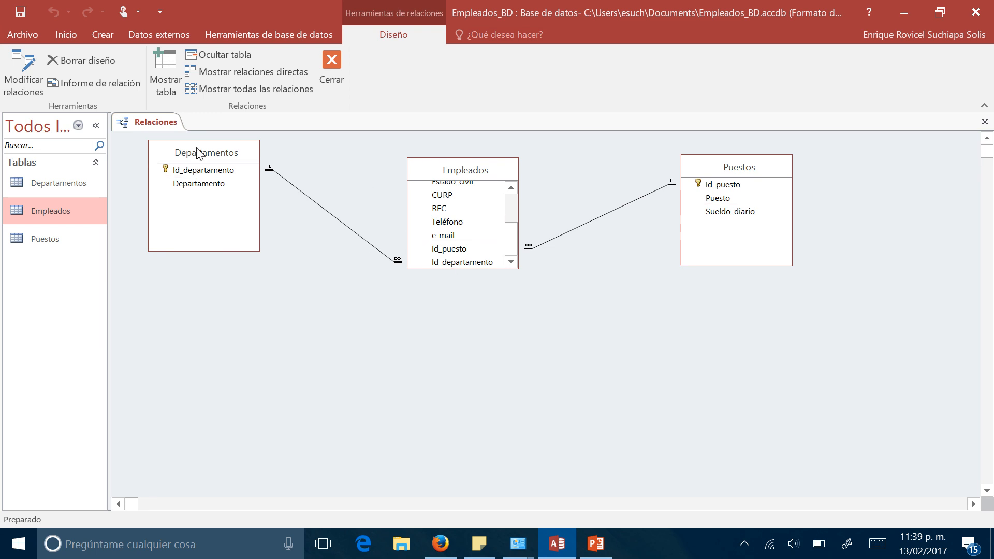
right_click(170, 127)
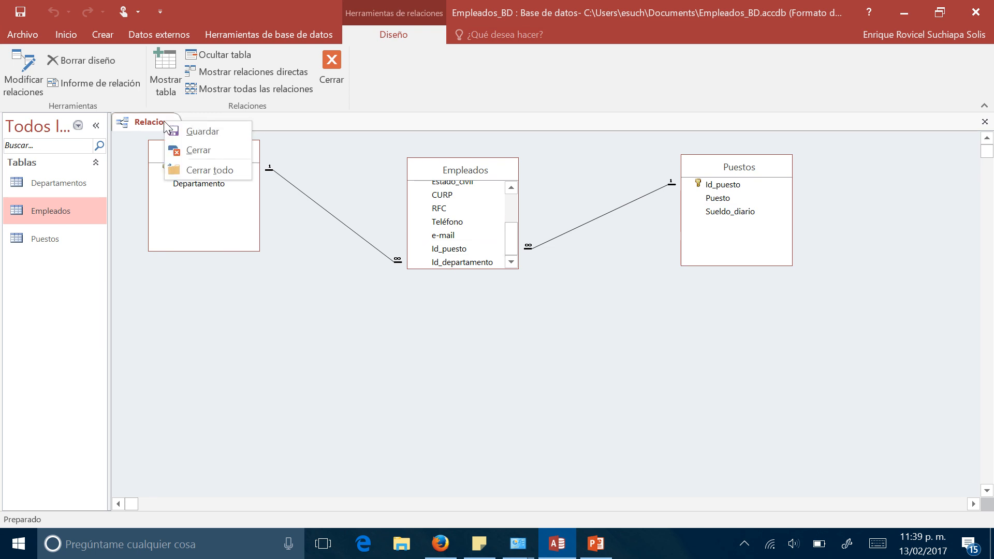
key("Escape")
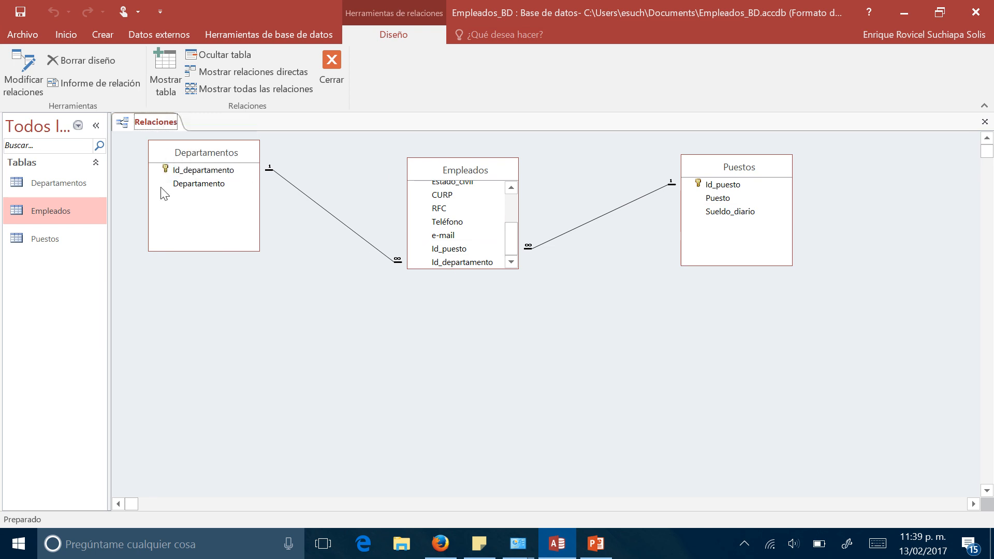
right_click(152, 125)
left_click(175, 157)
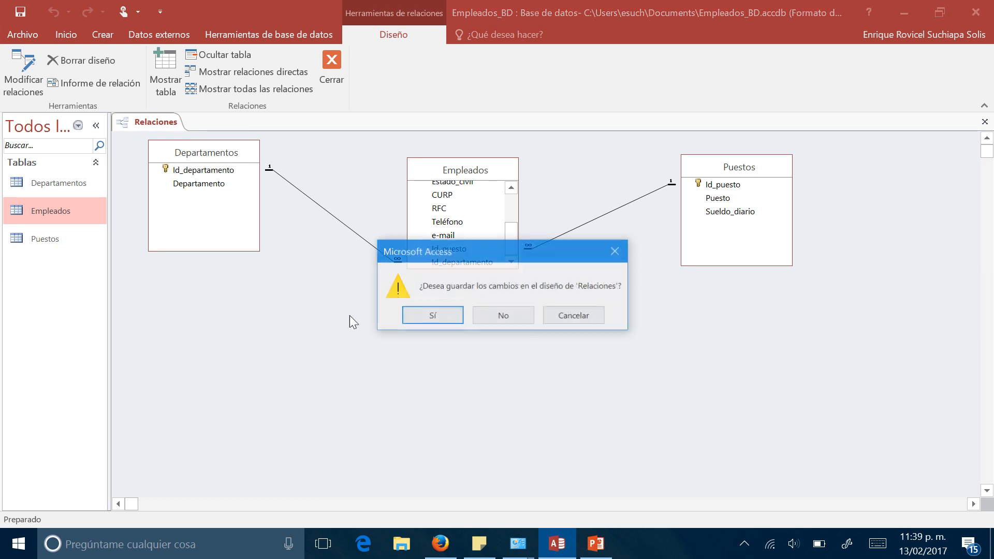
left_click(438, 317)
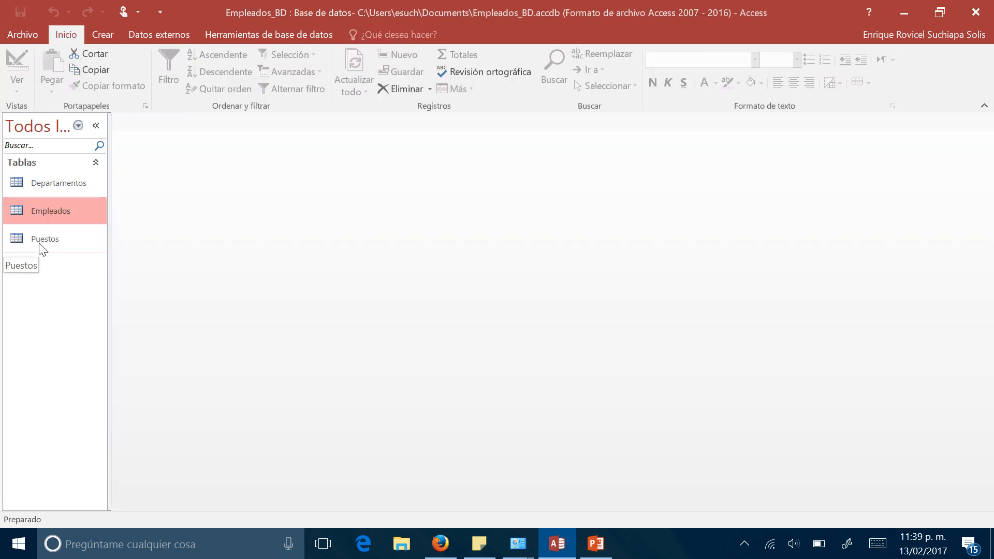
- Open the Empleados table's records and set Id_puesto to 2 for the first employee
double_click(46, 211)
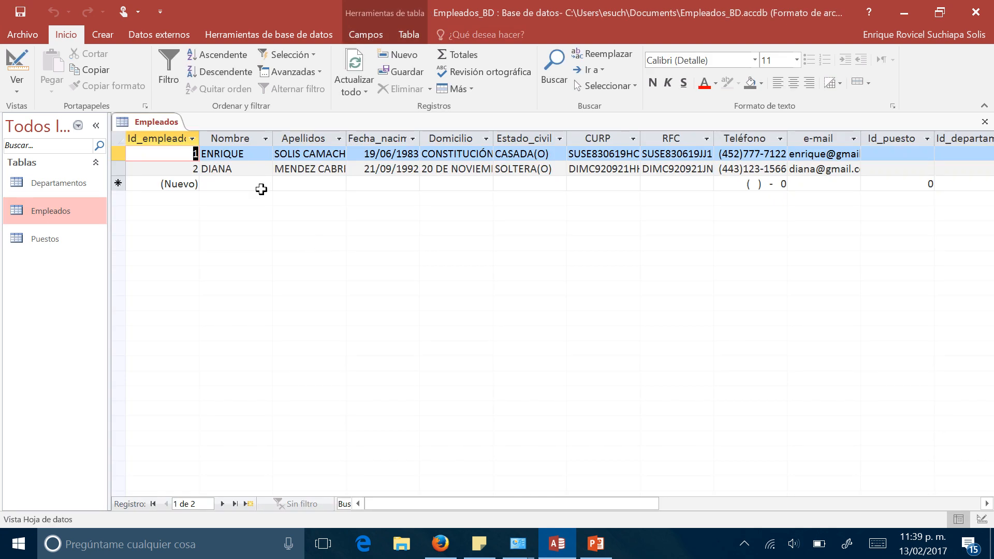
key("Tab")
key("Tab")
key("Tab")
key("Tab")
key("Tab")
key("Tab")
key("Tab")
key("Tab")
key("Tab")
key("Tab")
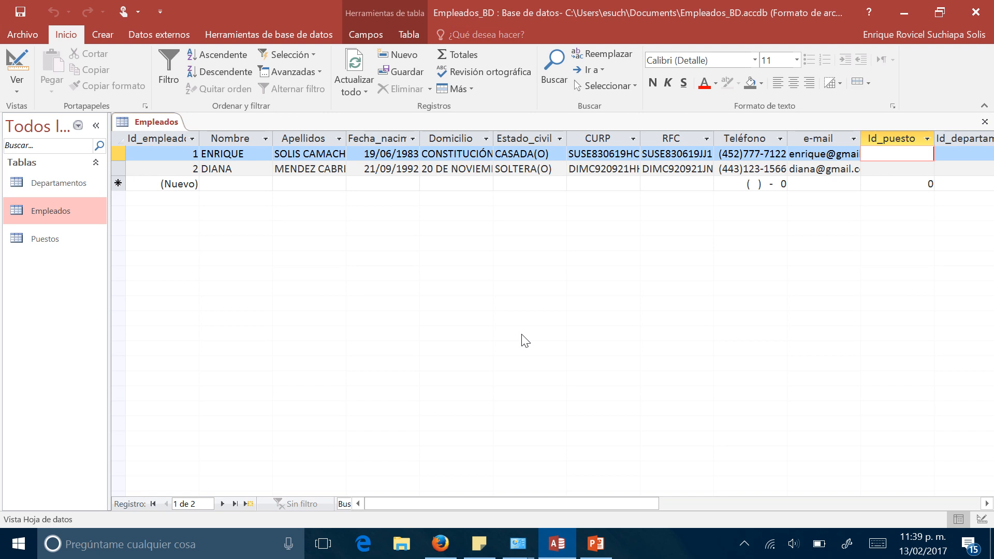
type("2")
key("Tab")
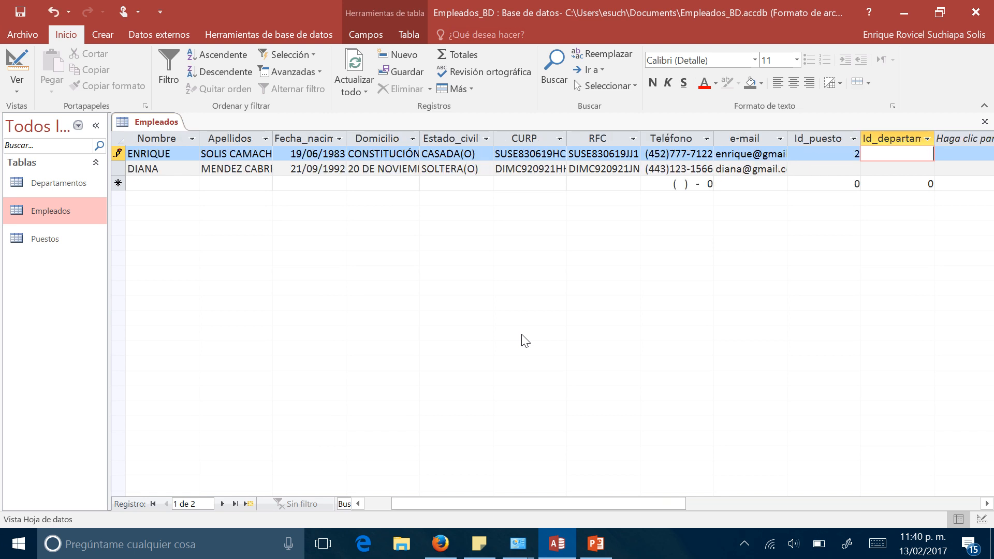
- Consult the Puestos and Departamentos tables for their IDs and set the first employee's Id_departamento to 1
left_click(56, 239)
double_click(56, 239)
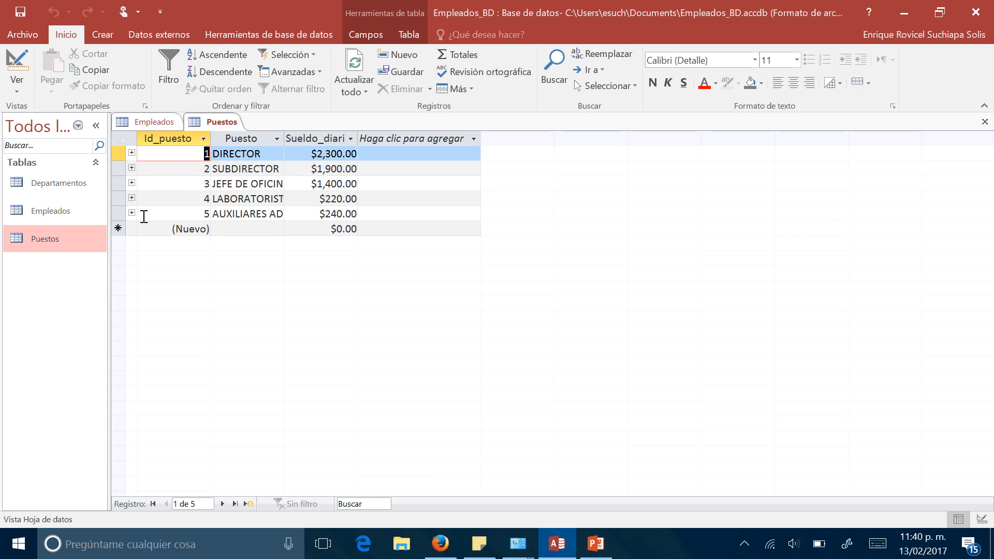
double_click(77, 218)
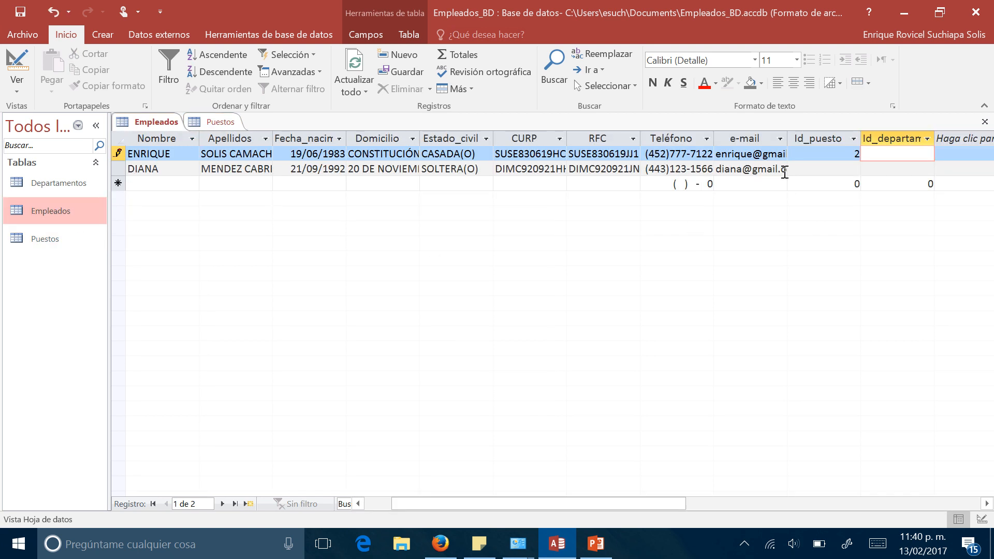
double_click(76, 188)
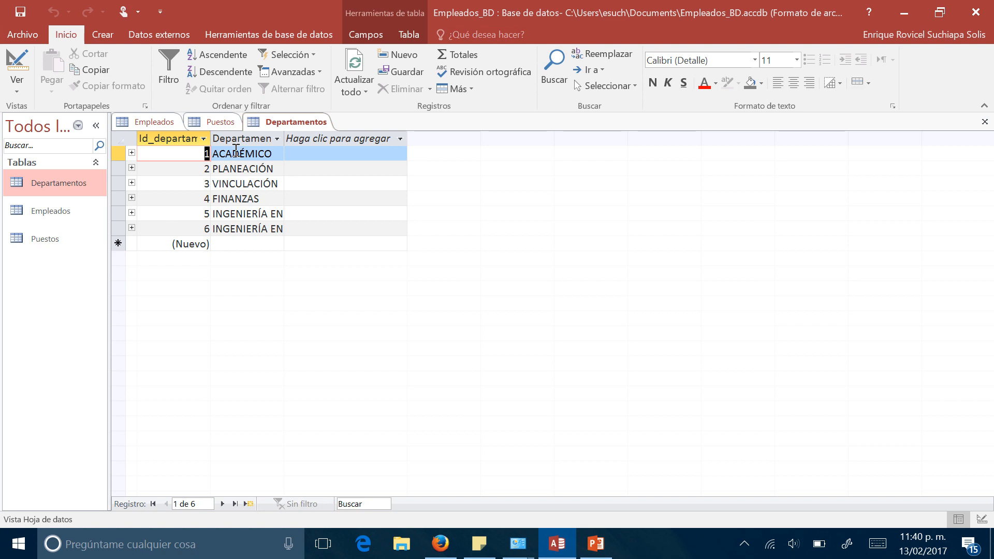
double_click(49, 212)
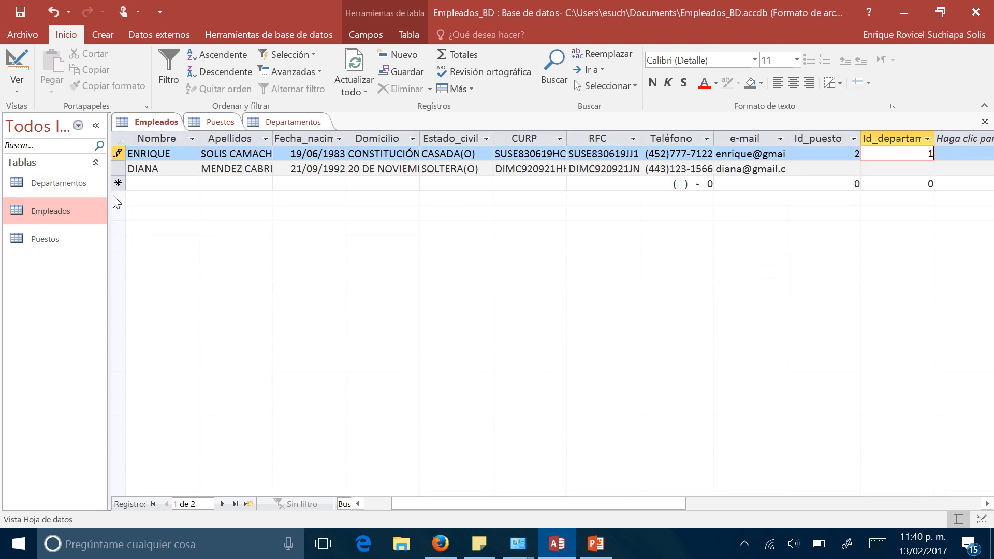
type("1")
left_click(243, 169)
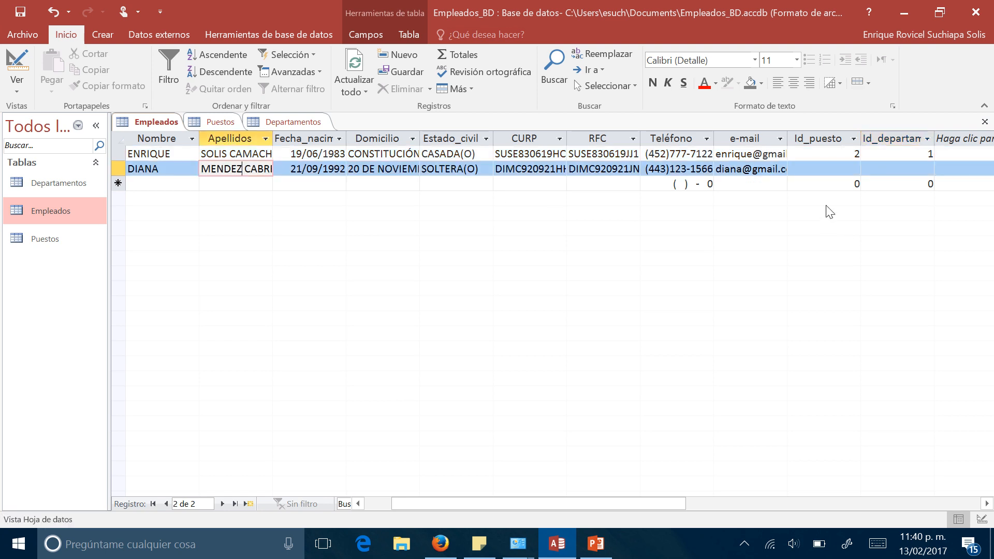
- Set the second employee's Id_puesto to 1 and Id_departamento to 3, checking the IDs in the Departamentos table
left_click(799, 173)
type("1")
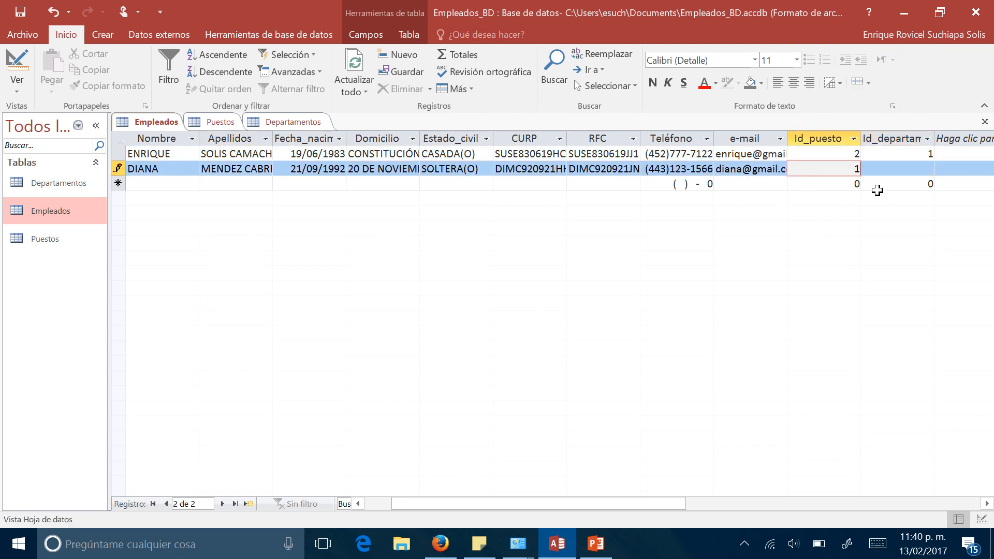
key("Tab")
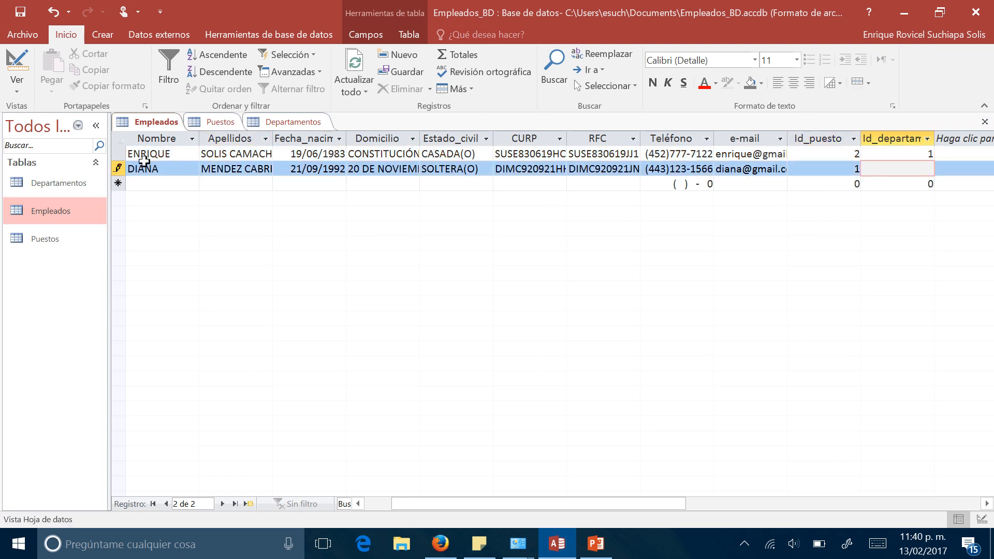
left_click(282, 124)
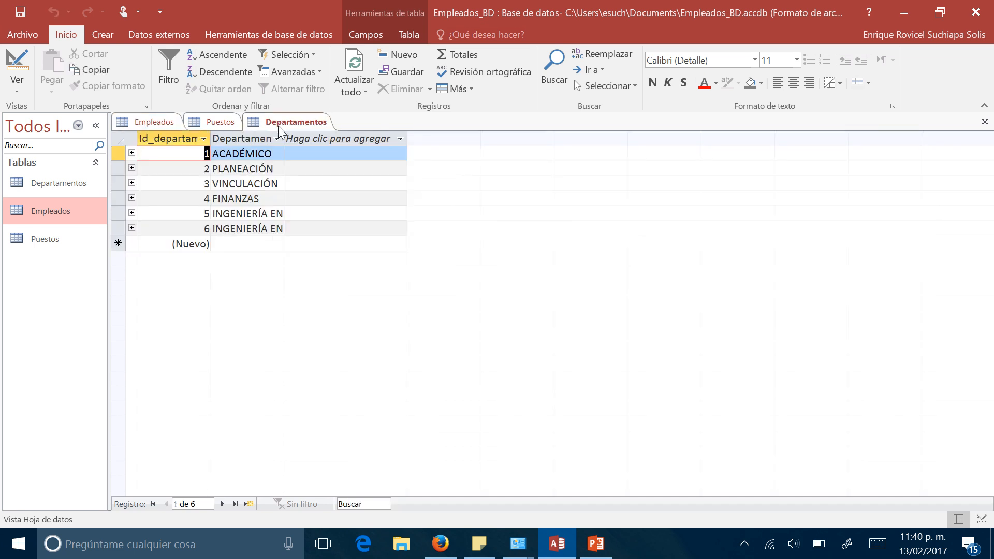
left_click(151, 122)
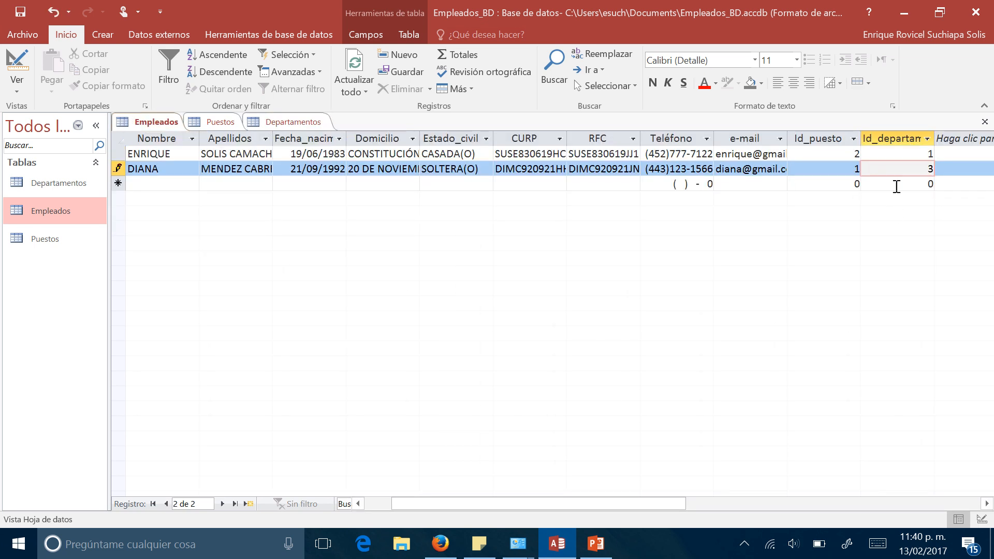
type("3")
key("Down")
left_click(850, 166)
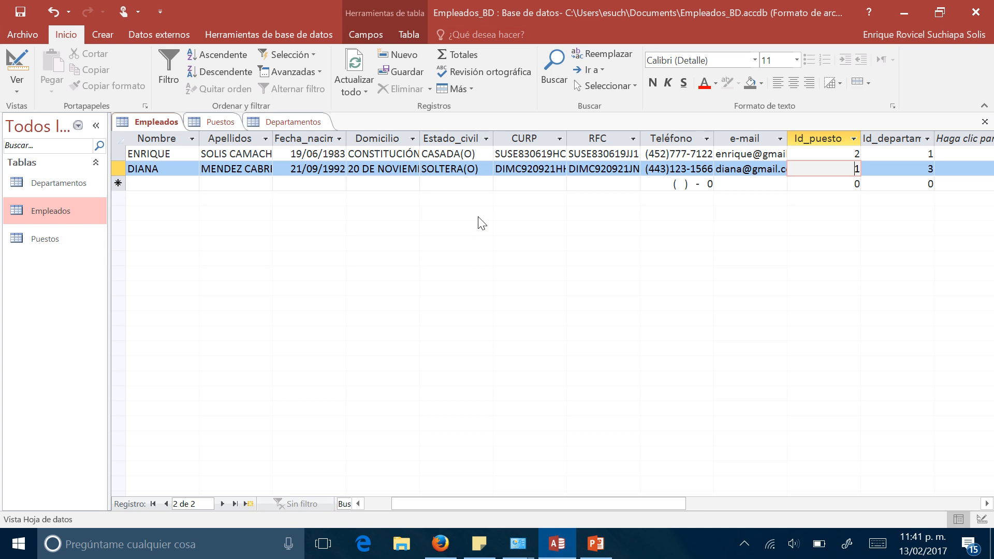
- Display the choices offered for the first employee's Estado_civil, leaving the value as it is
left_click(453, 153)
left_click(486, 153)
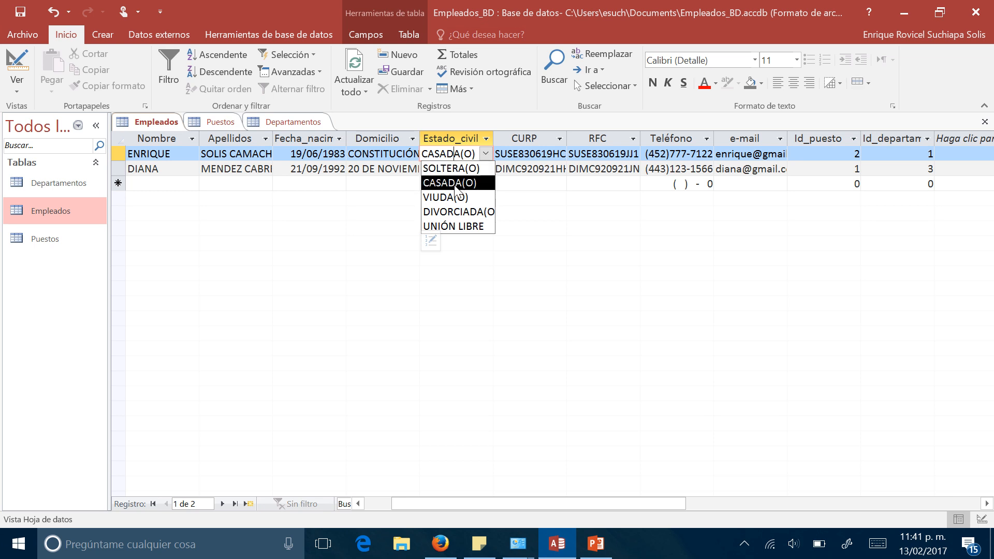
left_click(170, 127)
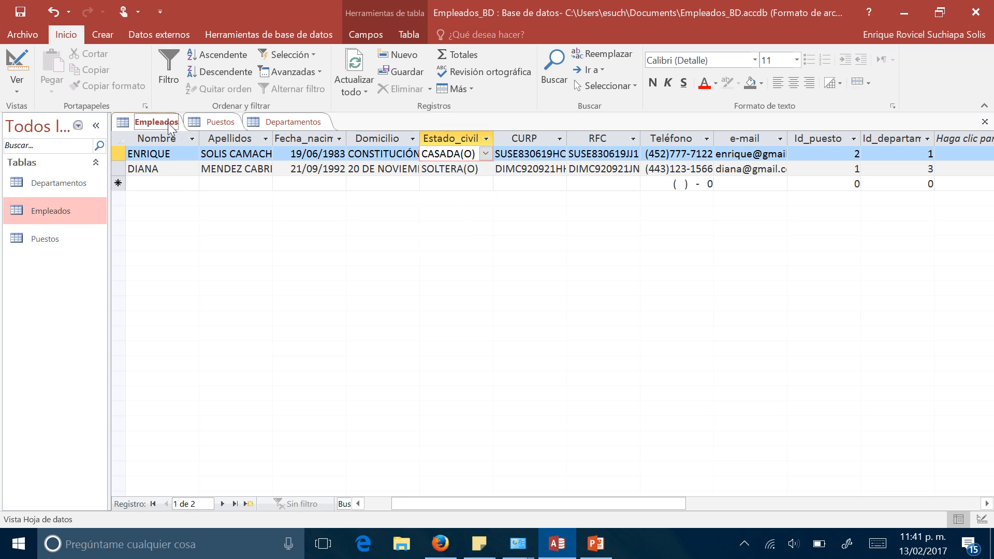
- Close the Puestos and Departamentos tables, keeping the Empleados table open
left_click(209, 122)
right_click(208, 123)
left_click(228, 152)
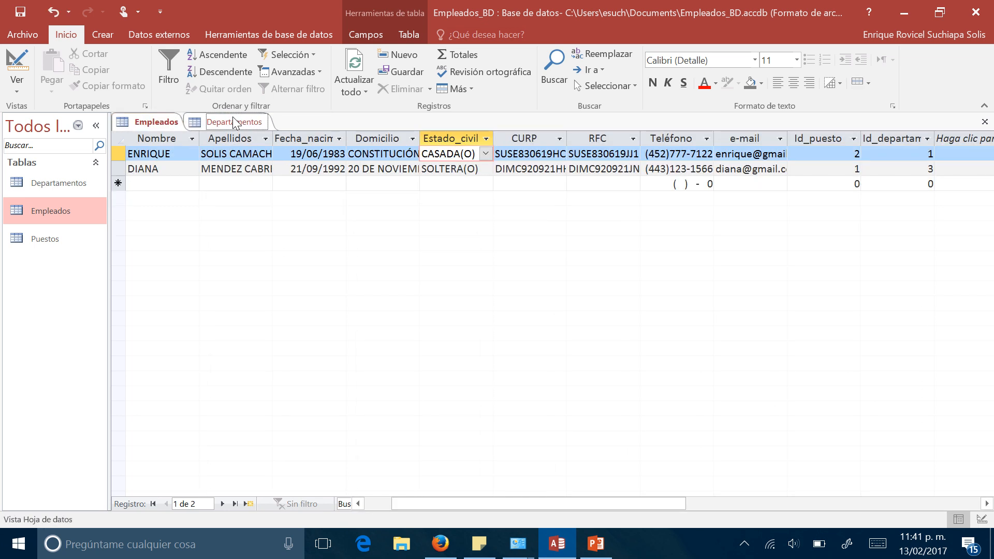
left_click(232, 118)
right_click(232, 118)
left_click(257, 145)
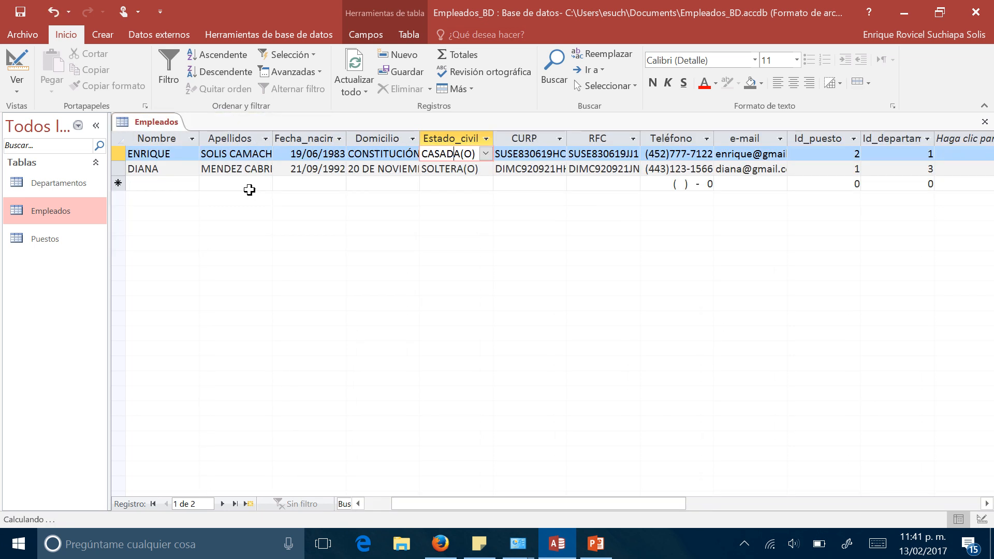
- Switch the Empleados table to design view and set Id_puesto's lookup display control to Cuadro combinado
right_click(155, 125)
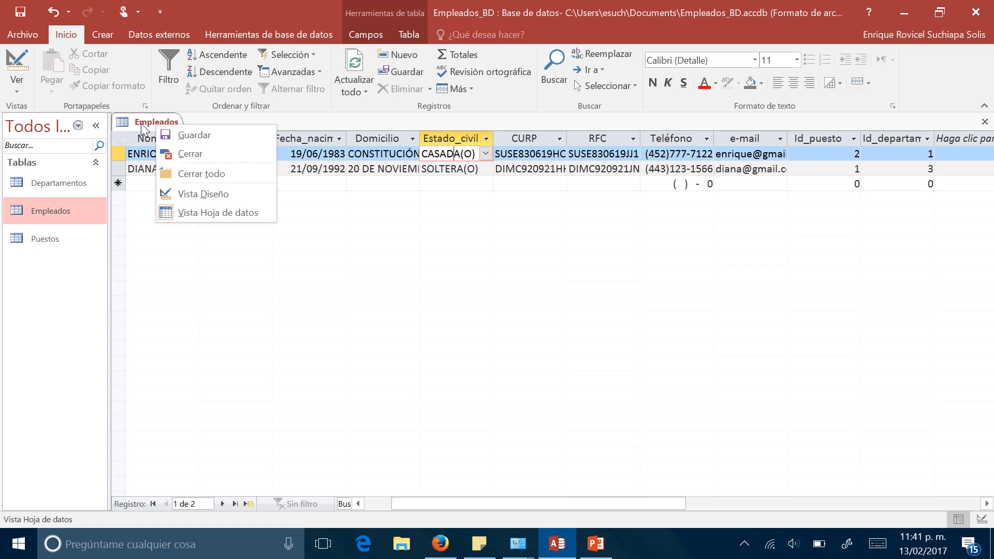
left_click(194, 194)
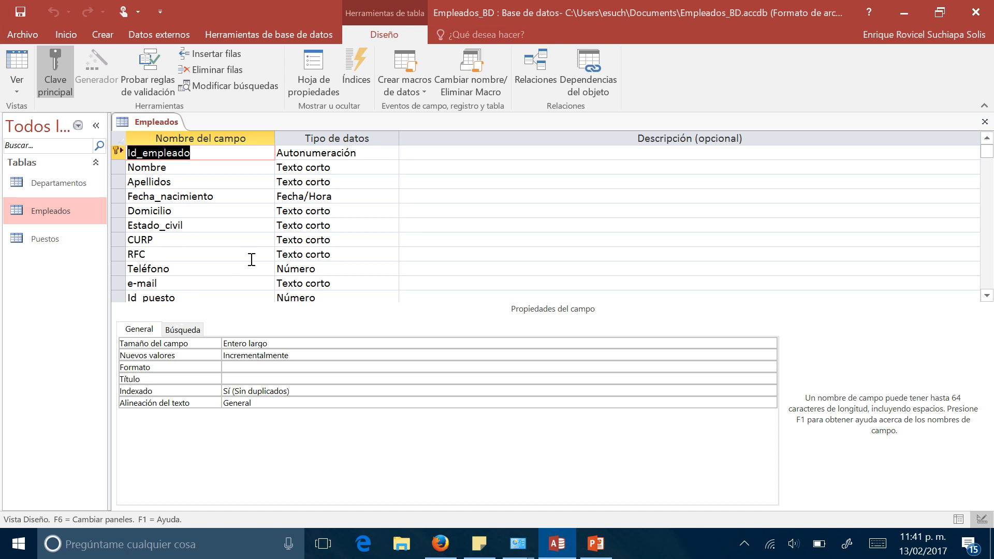
scroll(274, 235, "down", 1)
scroll(274, 236, "up", 1)
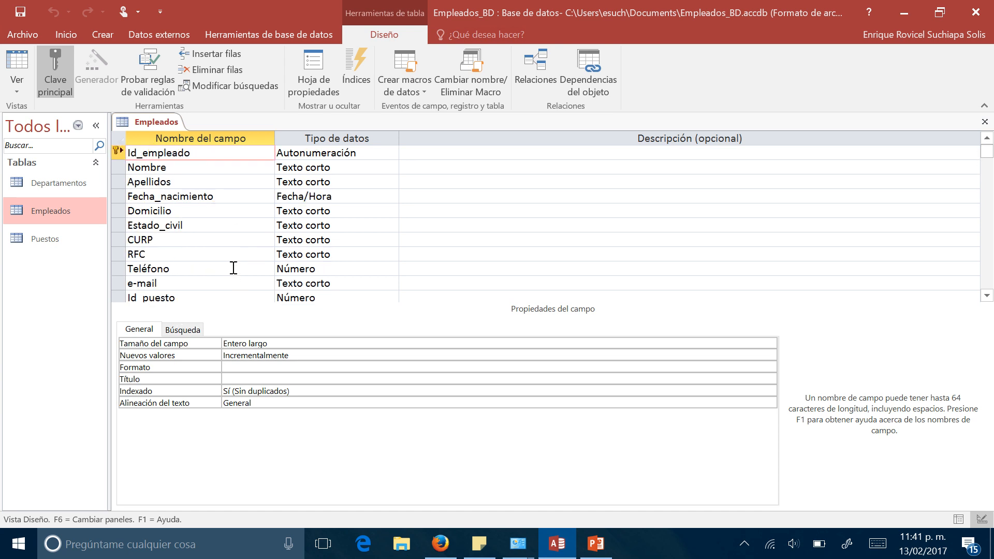
scroll(233, 269, "down", 1)
left_click(324, 254)
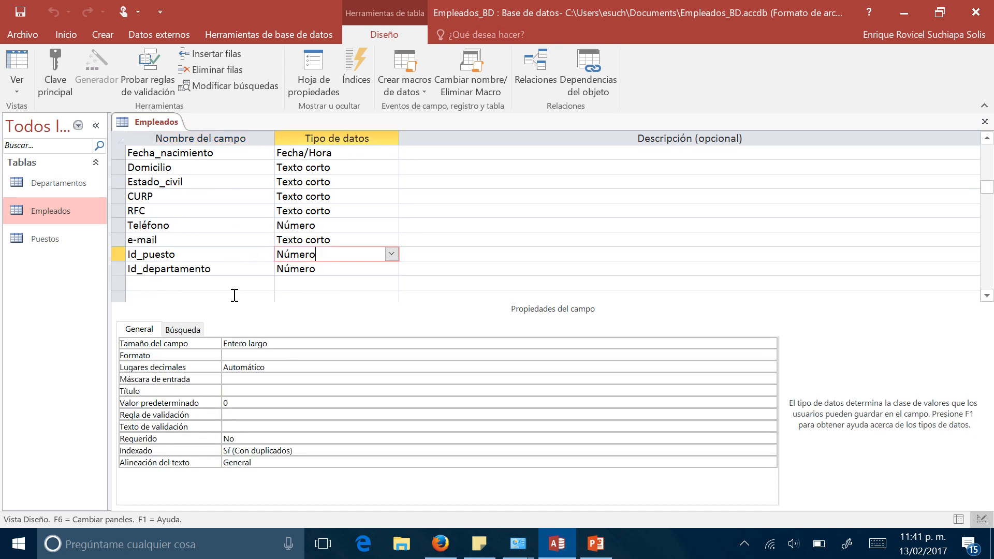
left_click(182, 330)
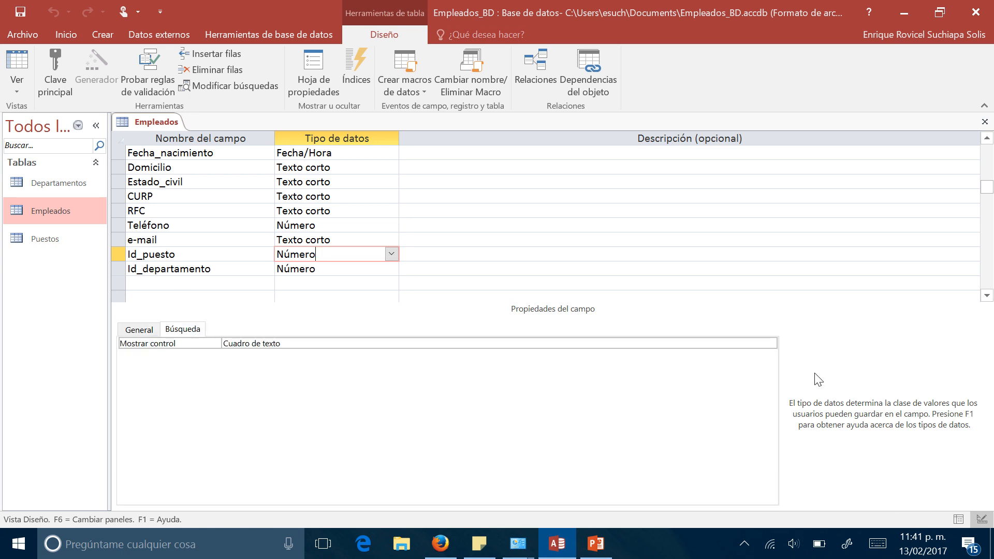
left_click(770, 344)
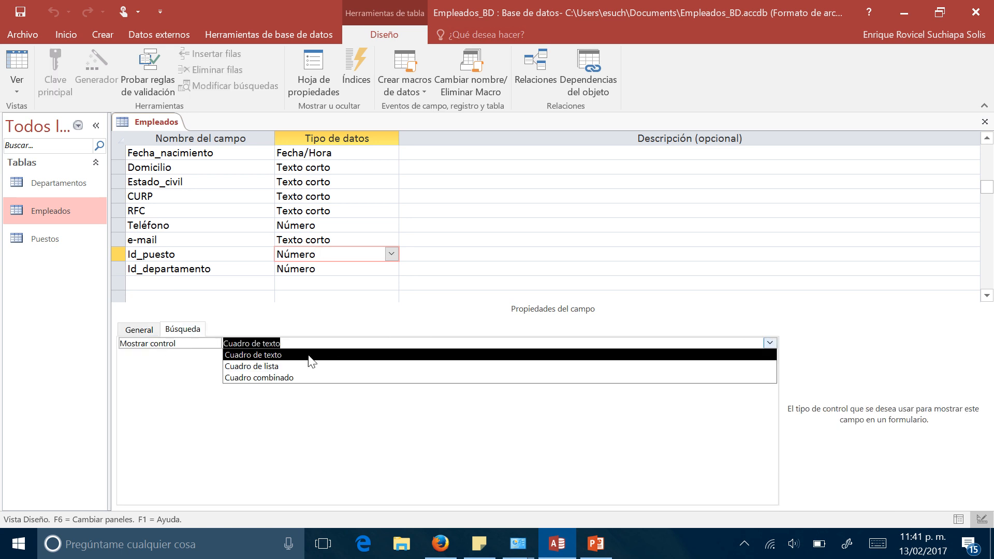
left_click(263, 379)
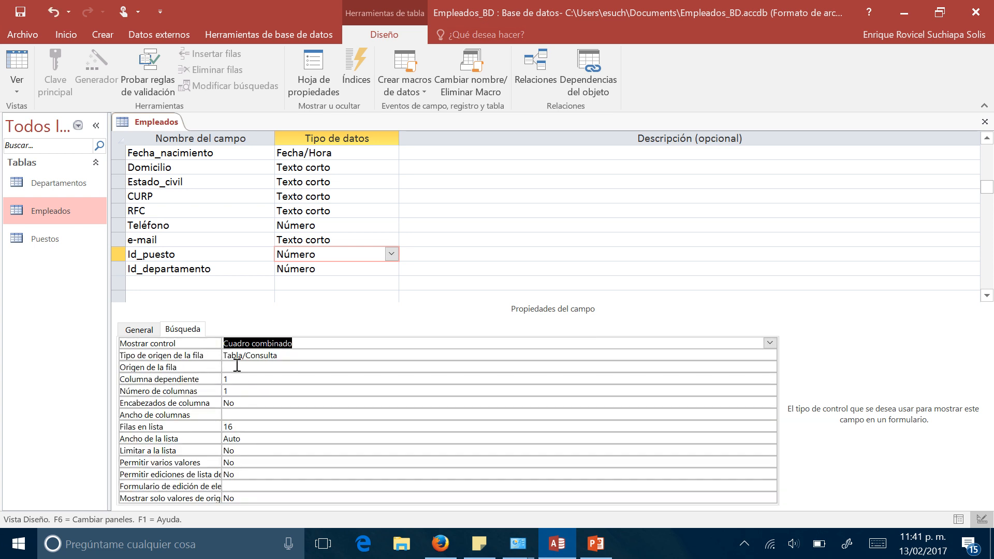
left_click(256, 357)
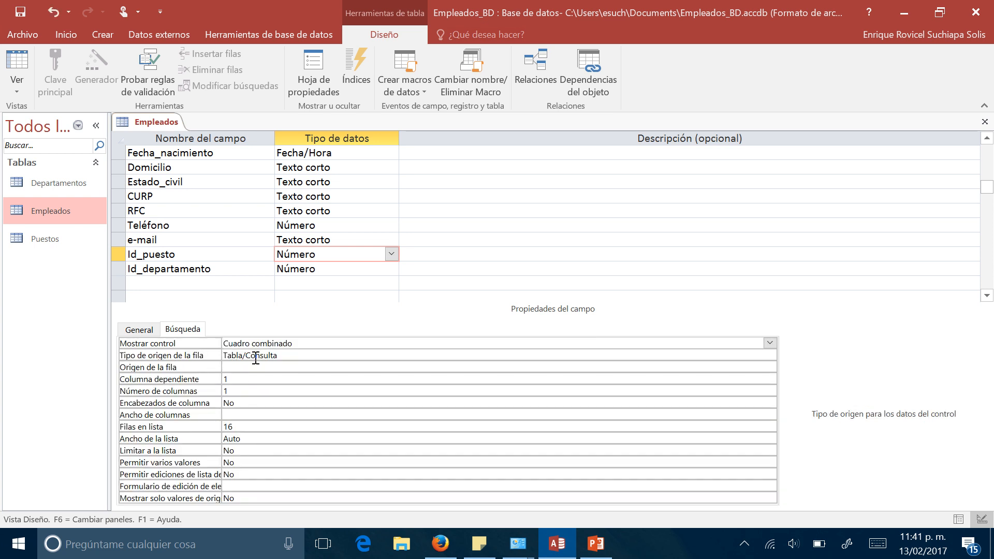
left_click(238, 368)
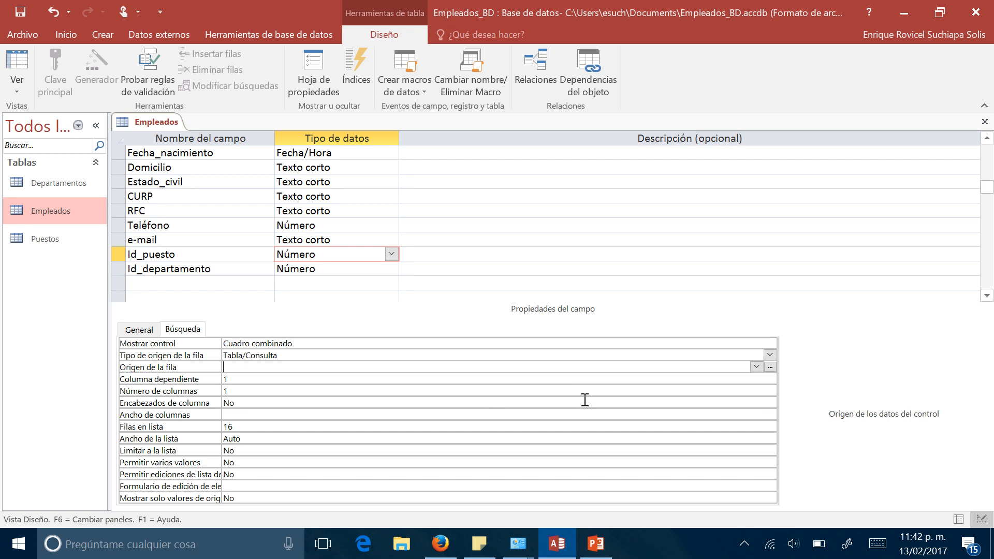
left_click(770, 367)
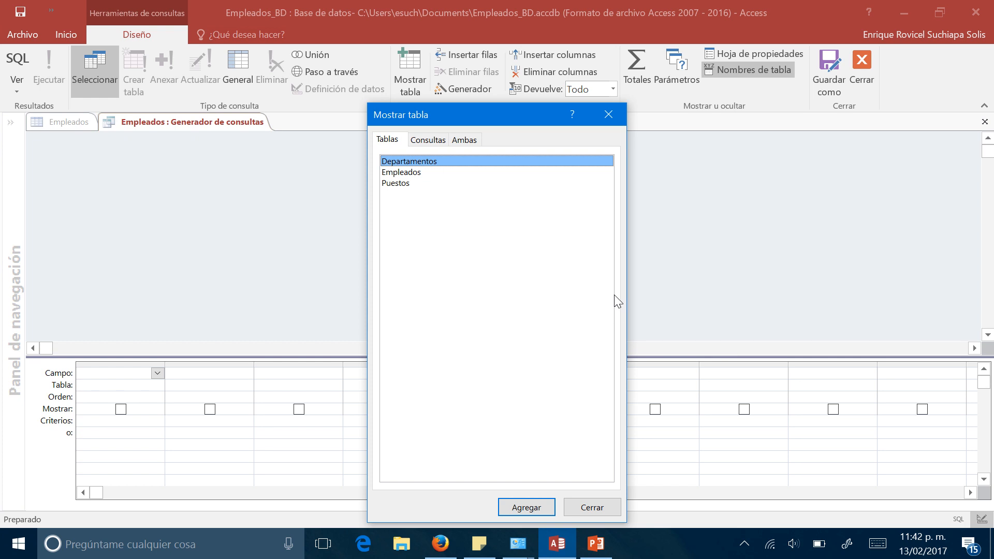
left_click_drag(462, 111, 720, 102)
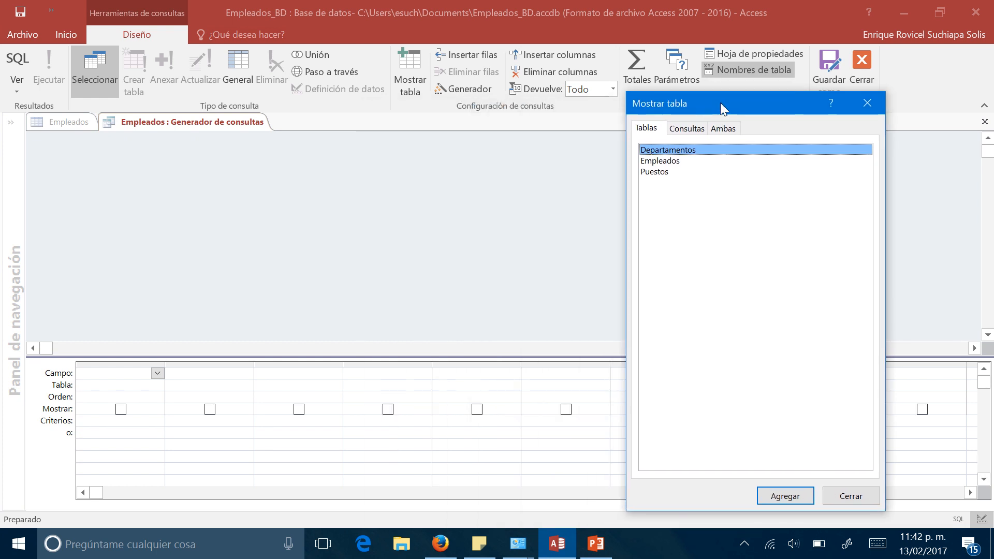
left_click(659, 173)
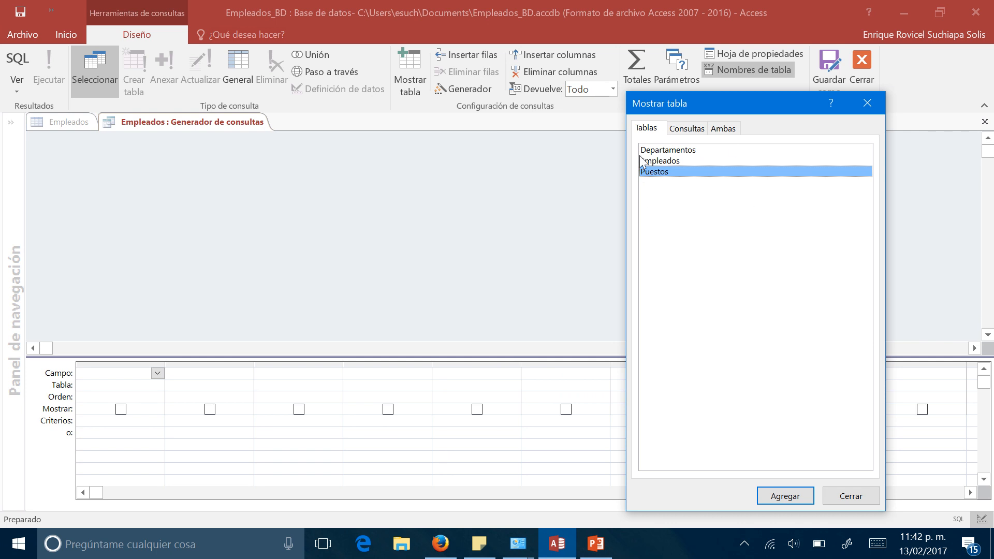
left_click(852, 499)
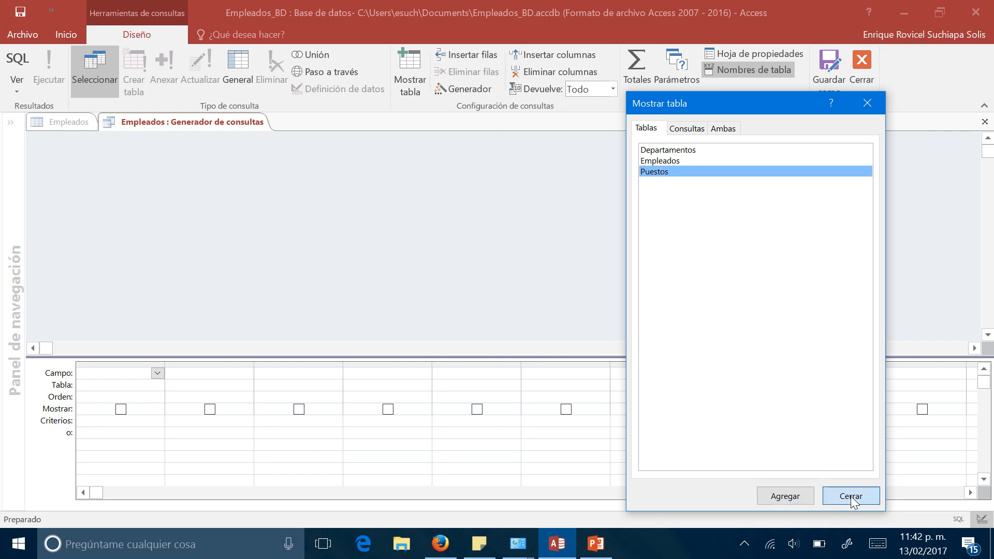
right_click(228, 126)
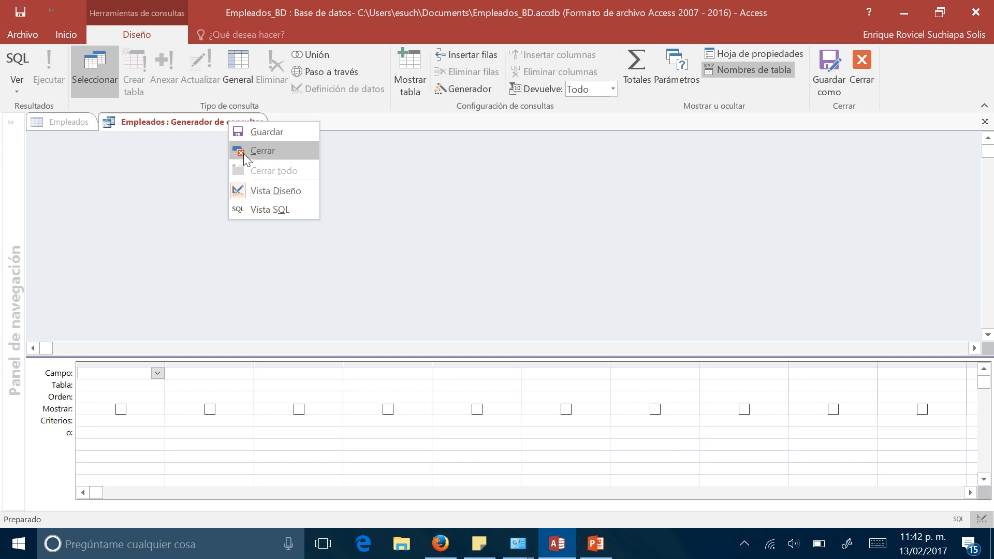
left_click(244, 151)
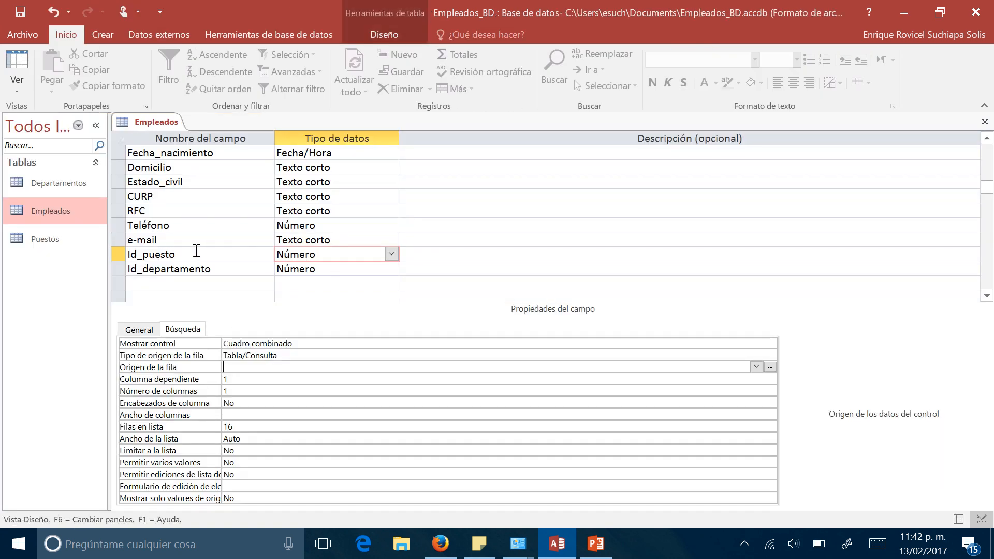
- Build a row source query for Id_puesto from the Puestos table with the fields Id_puesto and Puesto
left_click(770, 367)
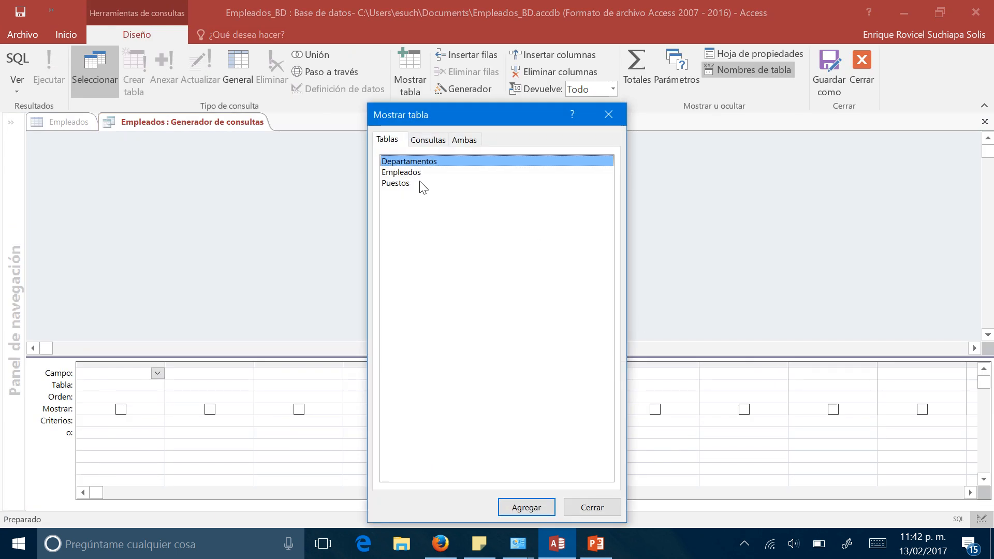
double_click(421, 184)
left_click(588, 508)
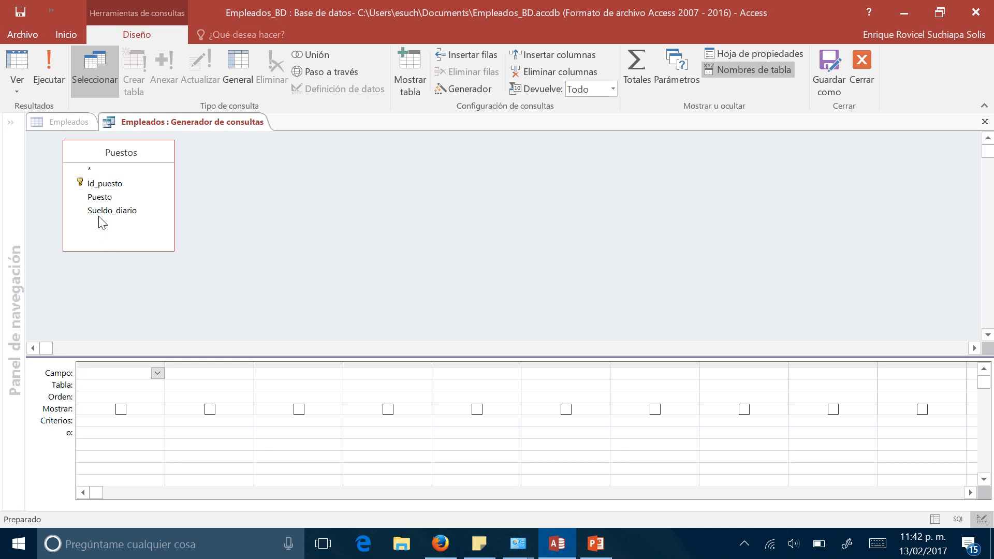
double_click(102, 186)
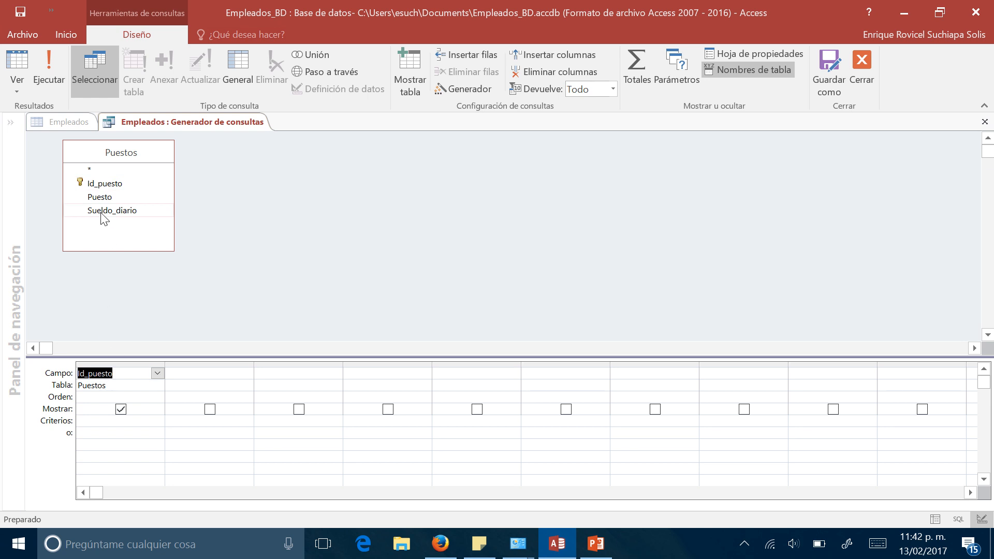
double_click(100, 197)
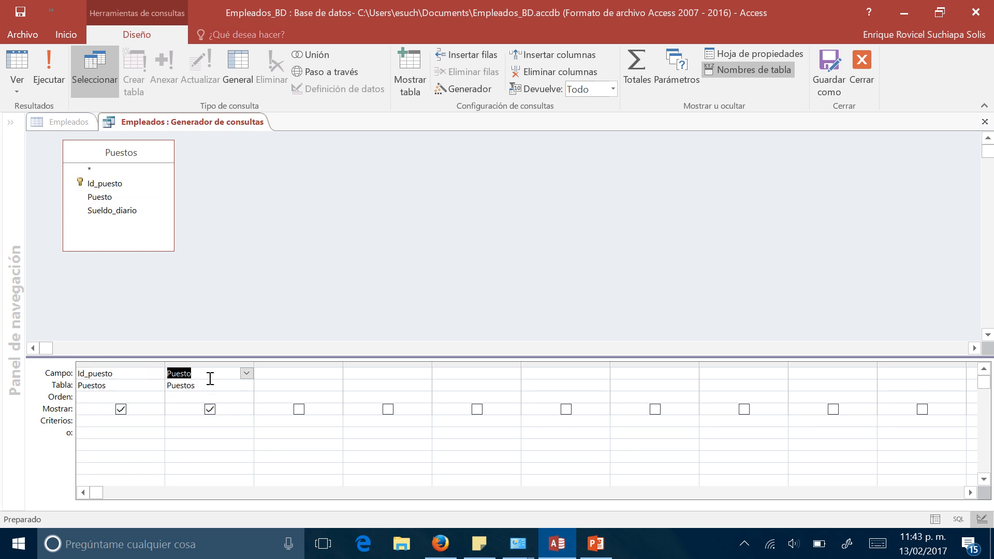
- Run the Puestos query to preview its rows, then close it and save the SQL statement as Id_puesto's row source
left_click(48, 75)
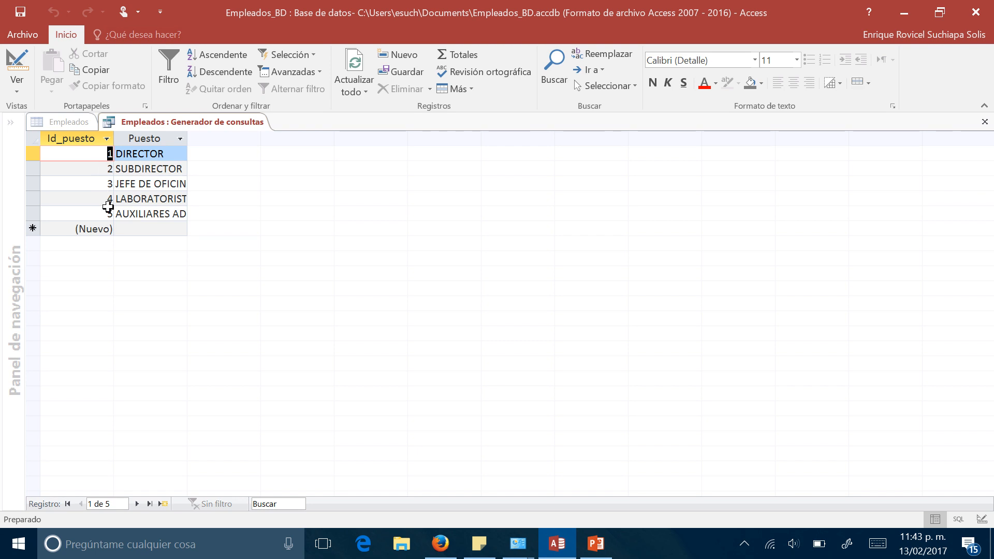
right_click(151, 129)
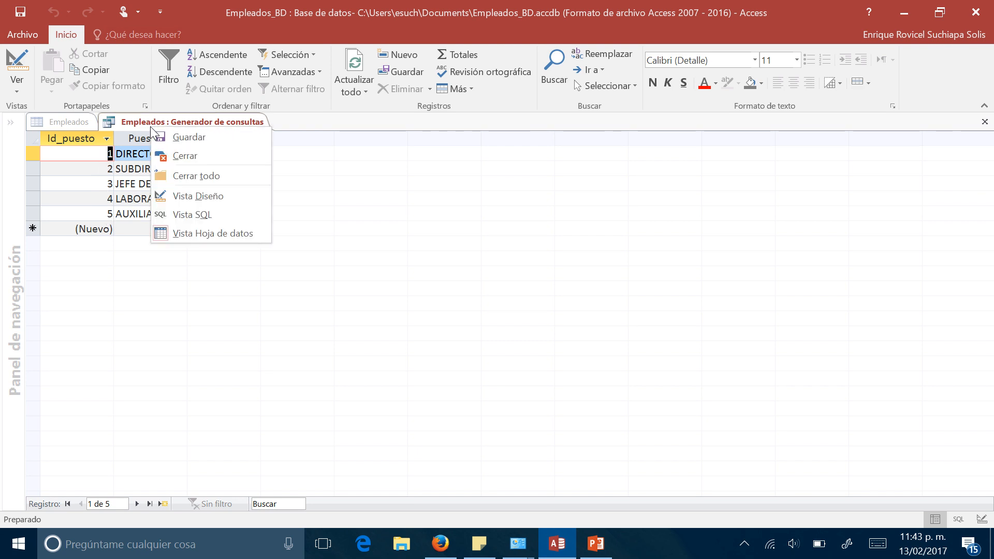
left_click(178, 156)
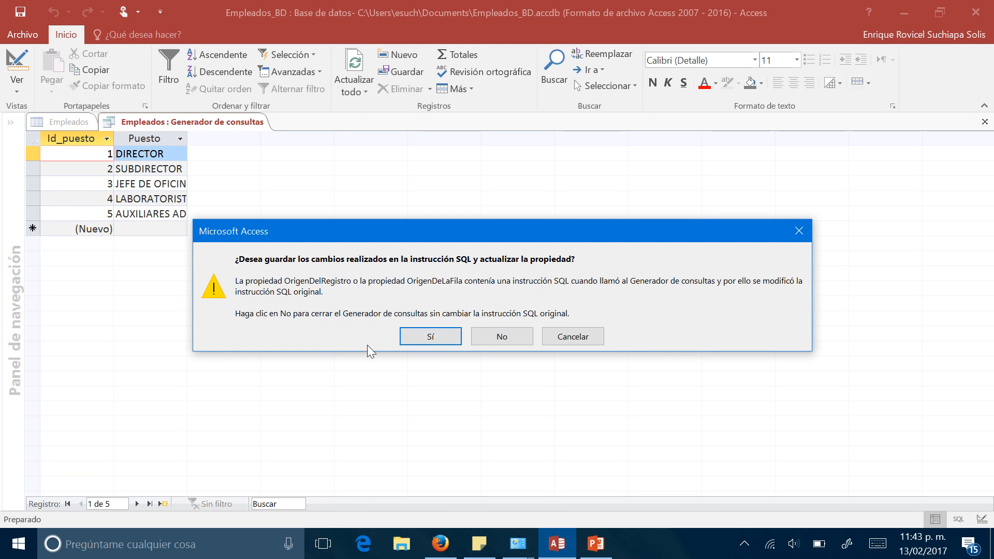
left_click(432, 338)
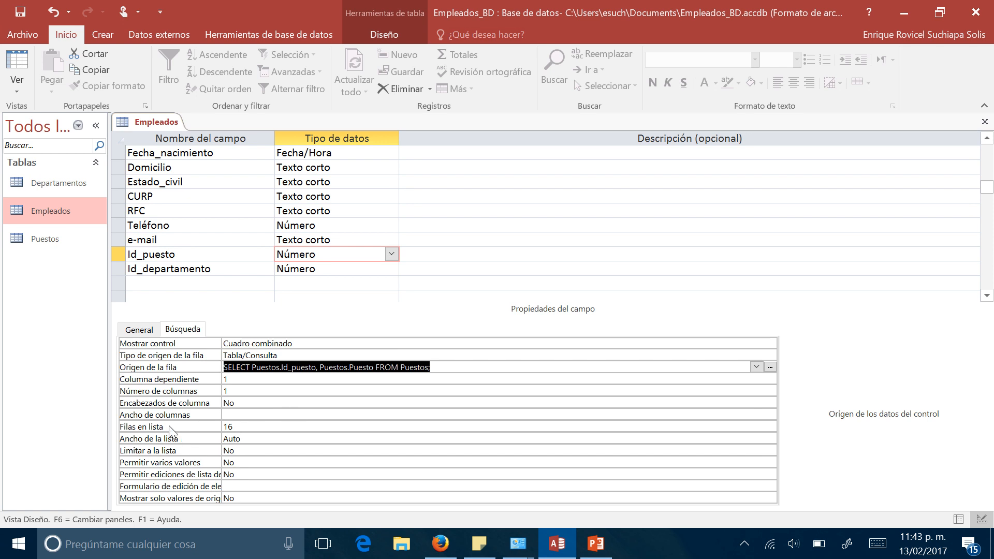
- Set Id_puesto's lookup to 2 columns with column widths of 1cm;6cm and a list width of 7cm
left_click(234, 391)
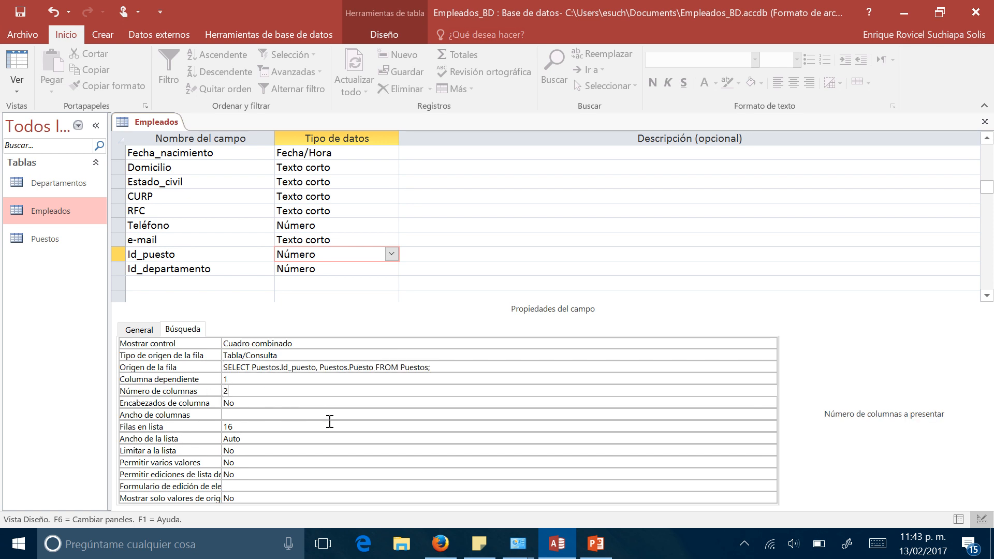
left_click(258, 418)
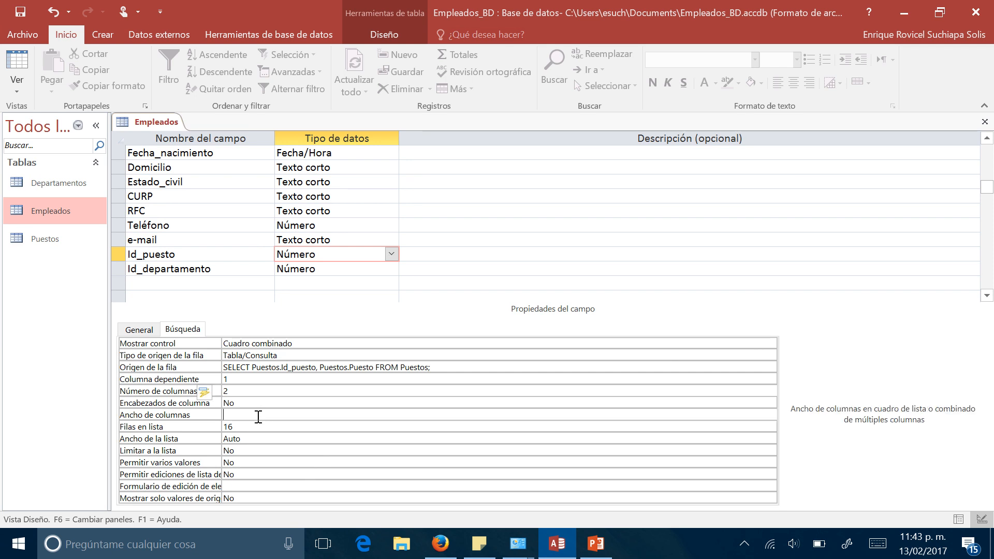
type("1cm;6cm")
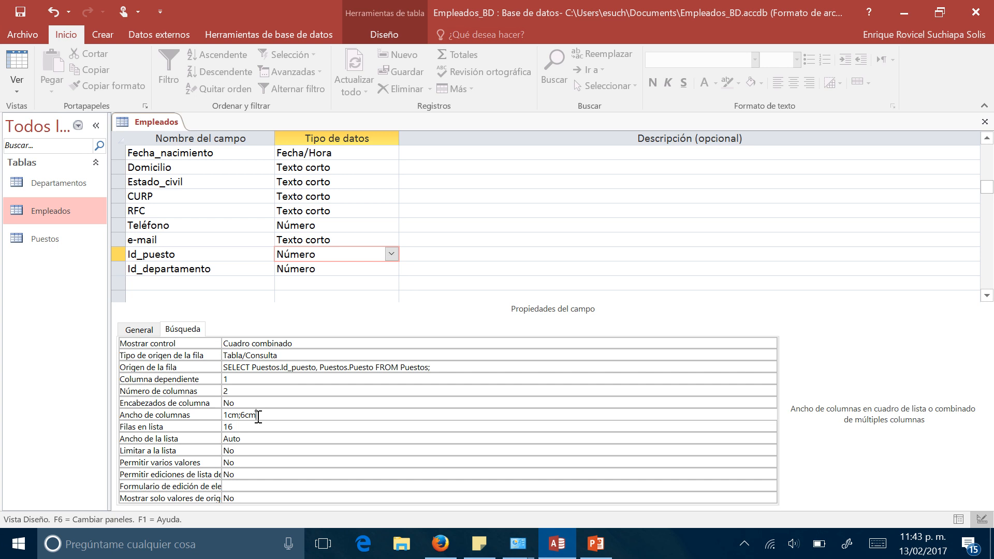
left_click(249, 442)
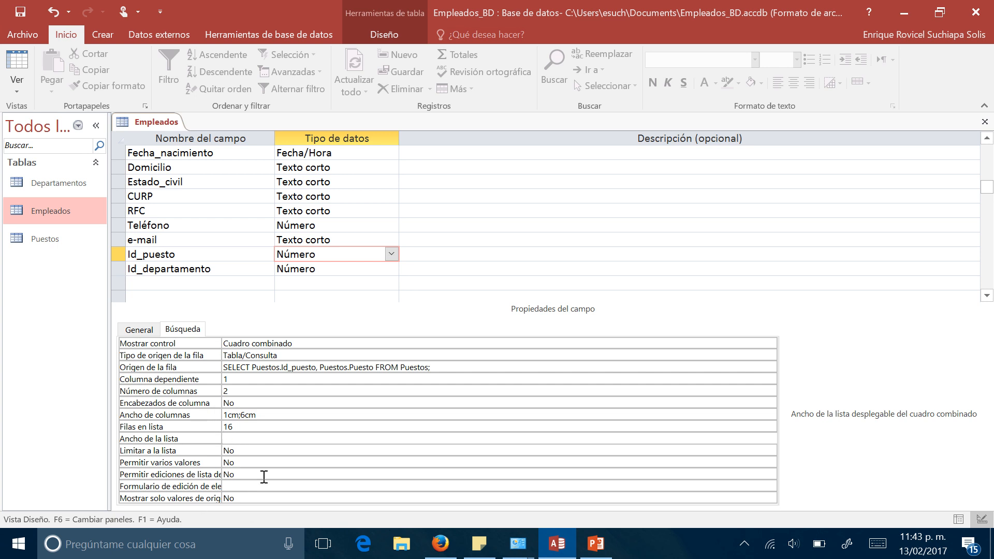
type("7cm")
key("Return")
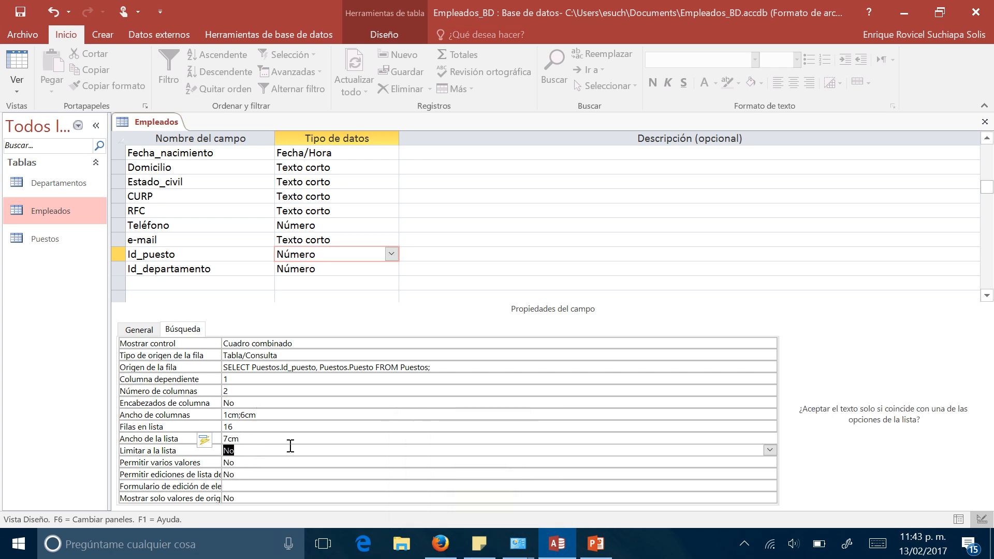
- Save the Empleados table design and switch the table to datasheet view
right_click(153, 118)
left_click(162, 133)
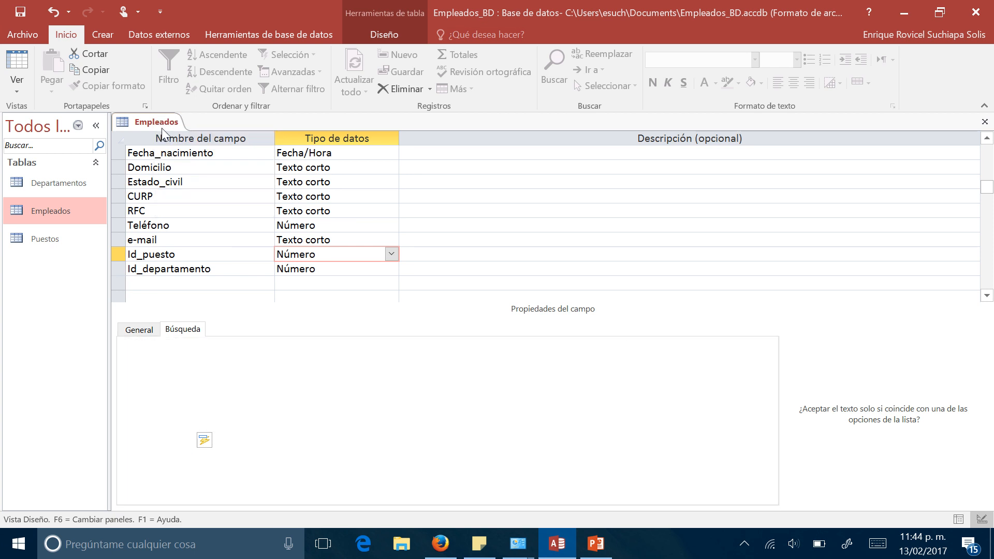
right_click(162, 123)
left_click(213, 210)
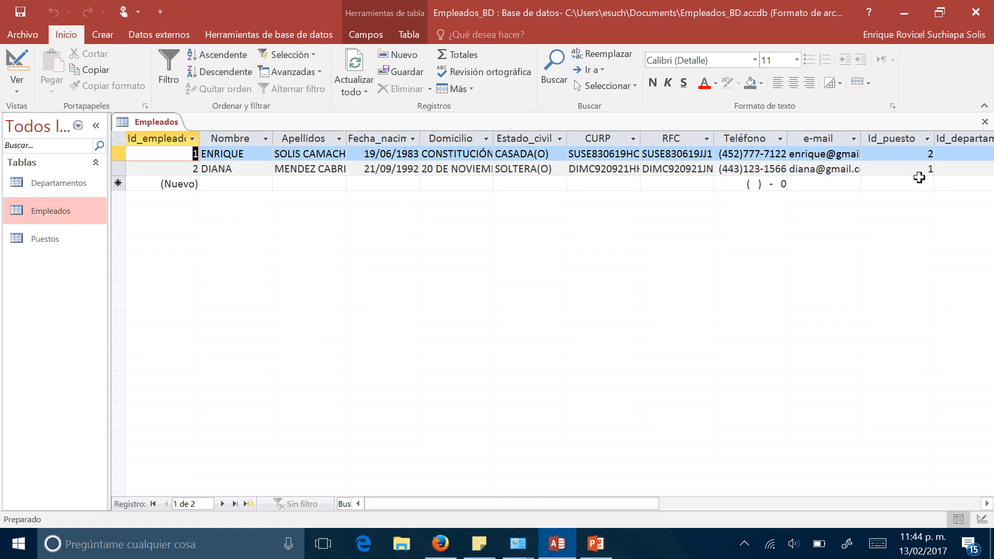
- Choose 2 SUBDIRECTOR from the Id_puesto lookup list for both the first and the second employee
left_click(914, 154)
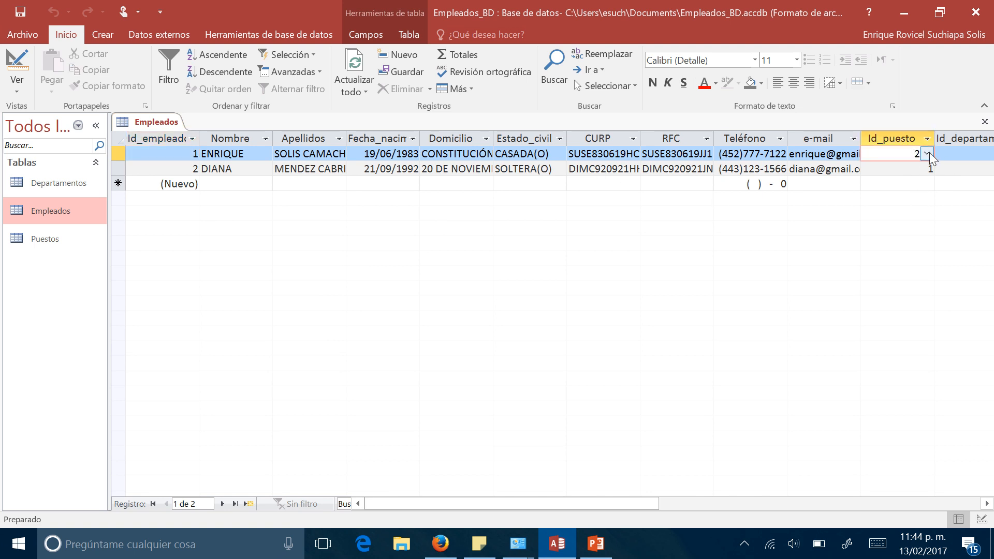
left_click(927, 154)
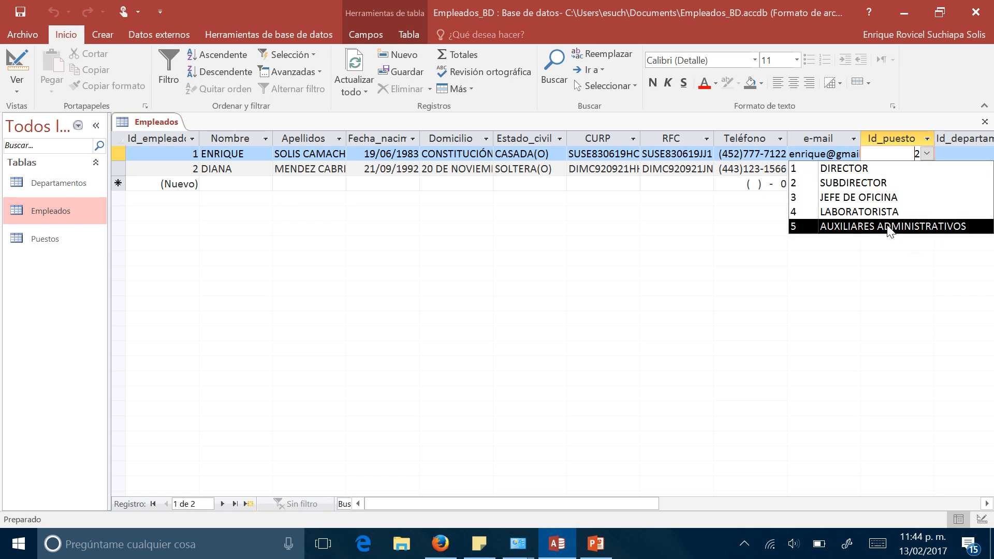
left_click(842, 188)
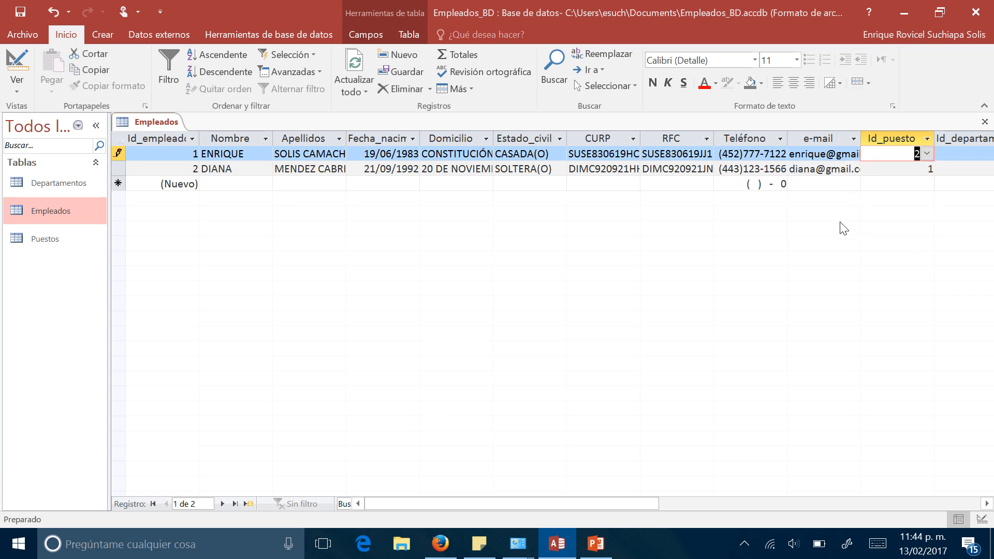
left_click(918, 172)
left_click(921, 171)
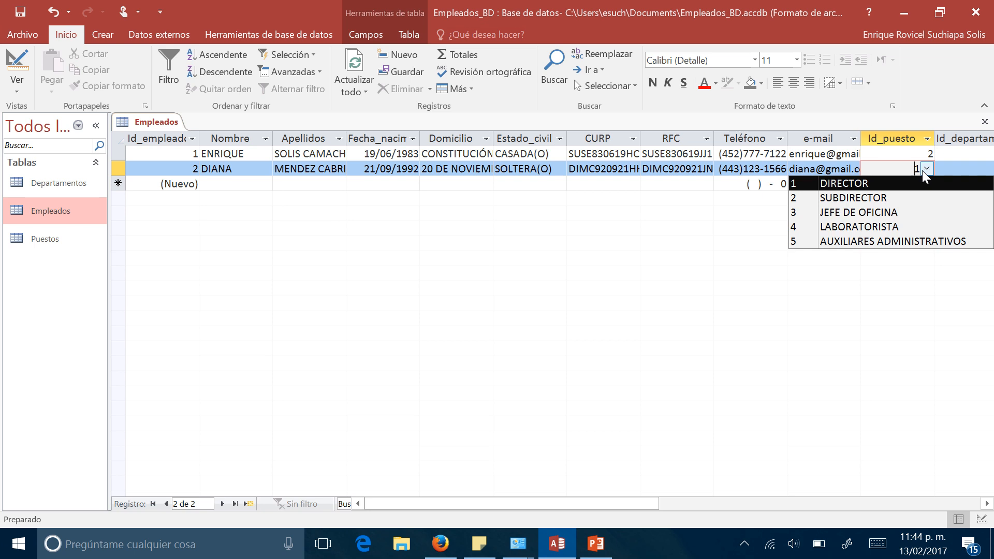
left_click(893, 204)
left_click(953, 155)
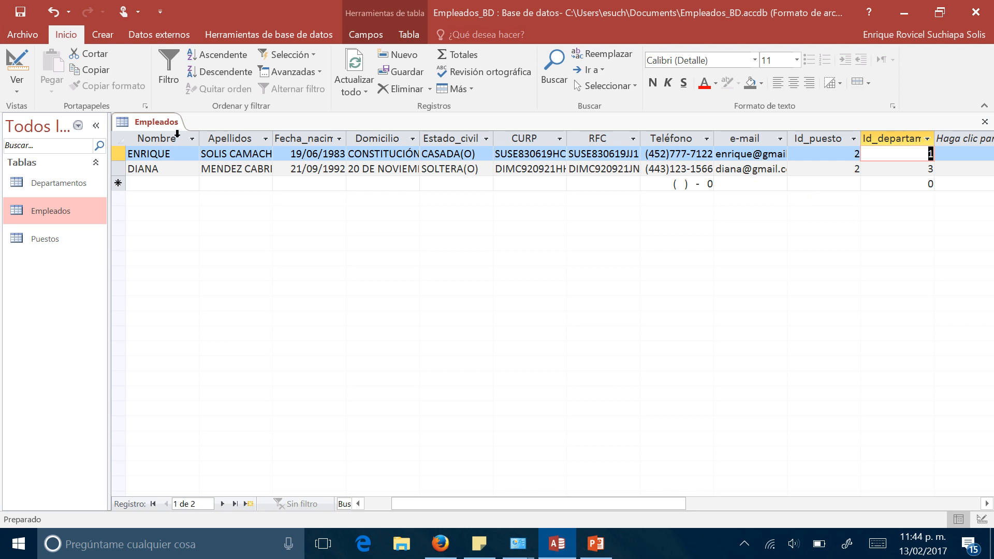
- Return the Empleados table to design view and set Id_departamento's lookup display control to Cuadro combinado
right_click(166, 127)
left_click(196, 191)
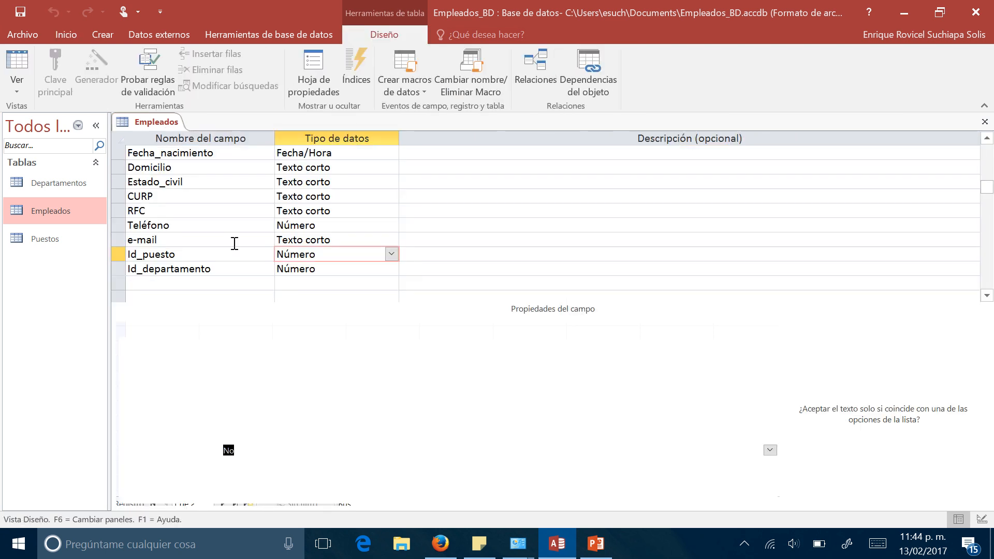
left_click(304, 273)
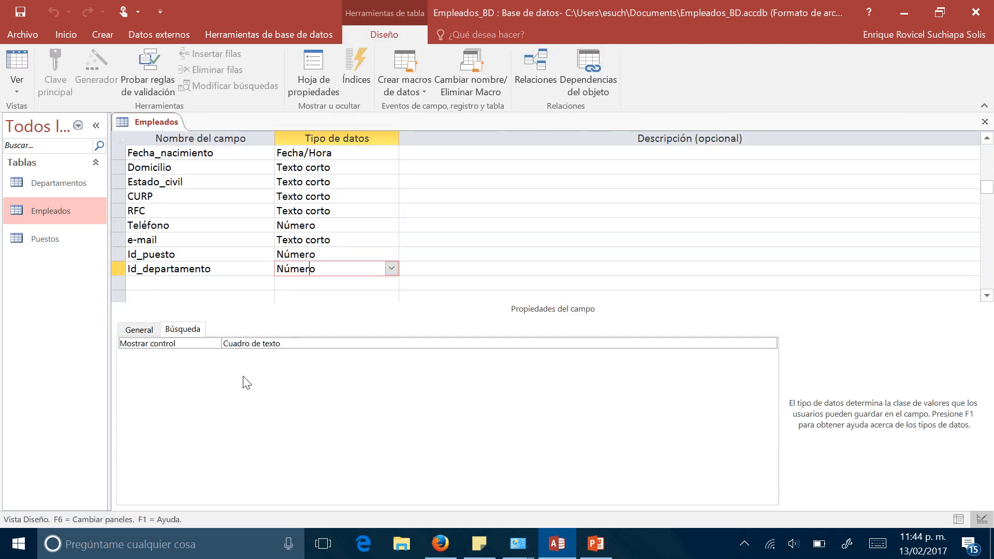
left_click(254, 343)
left_click(770, 343)
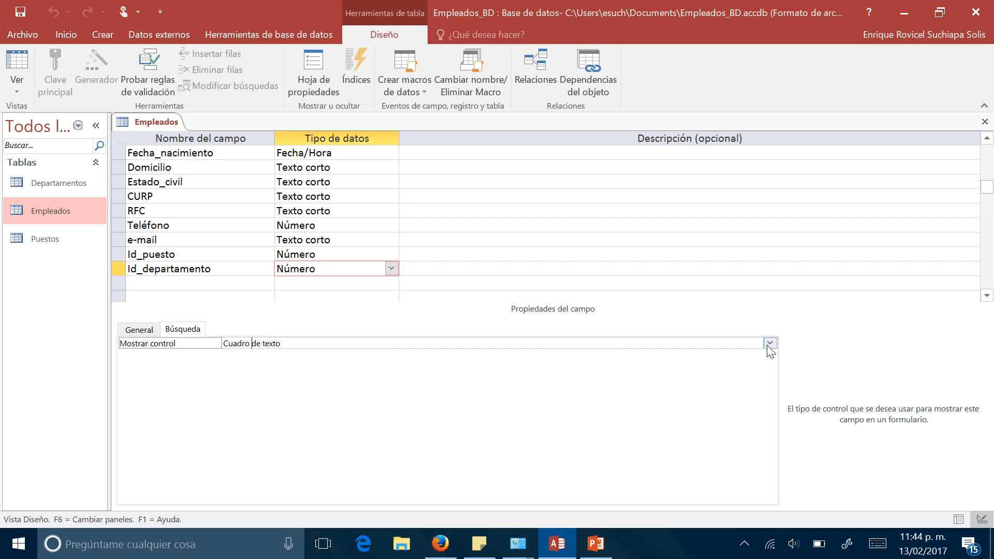
left_click(342, 377)
- Build a row source query for Id_departamento from the Departamentos table with the Id_departamento and Departamento fields
left_click(452, 365)
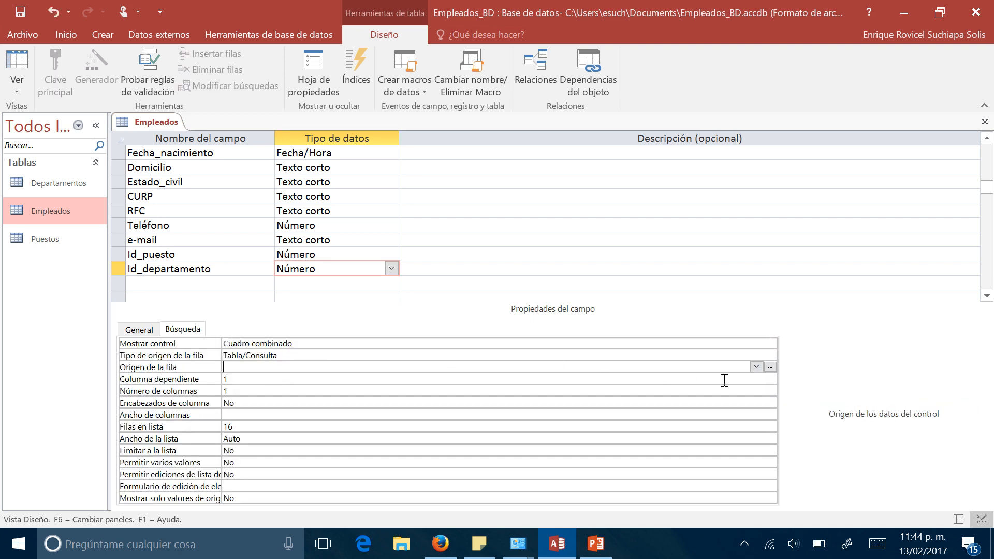
left_click(771, 366)
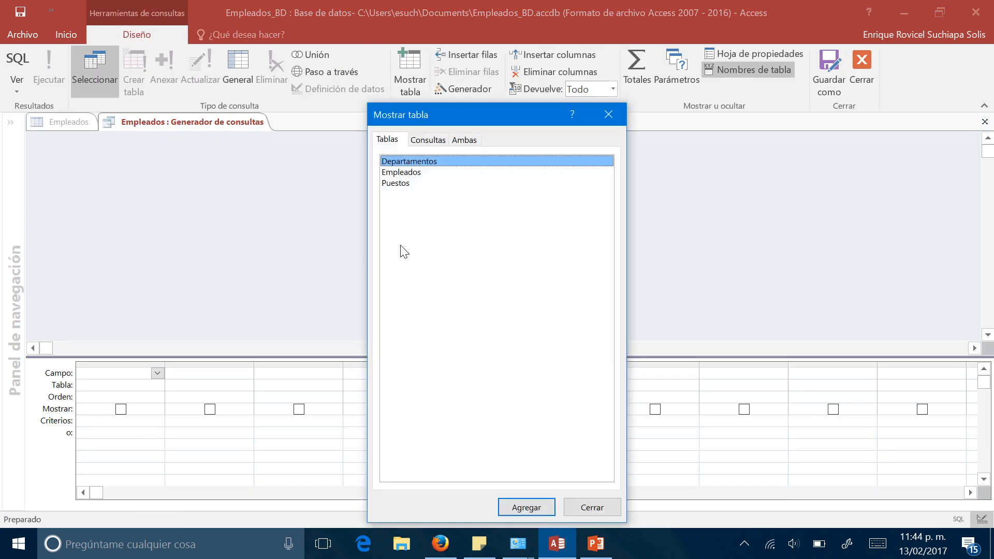
double_click(430, 163)
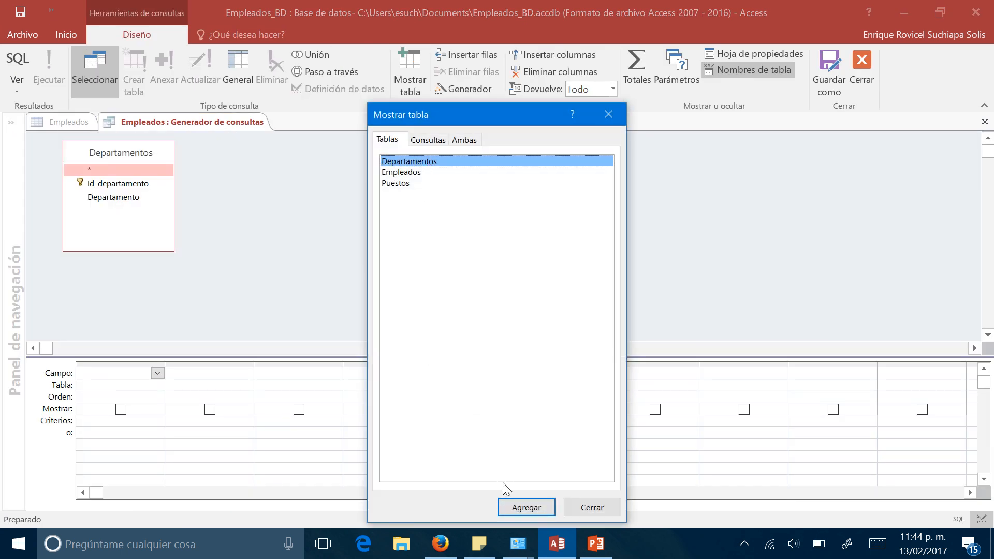
left_click(596, 509)
double_click(130, 183)
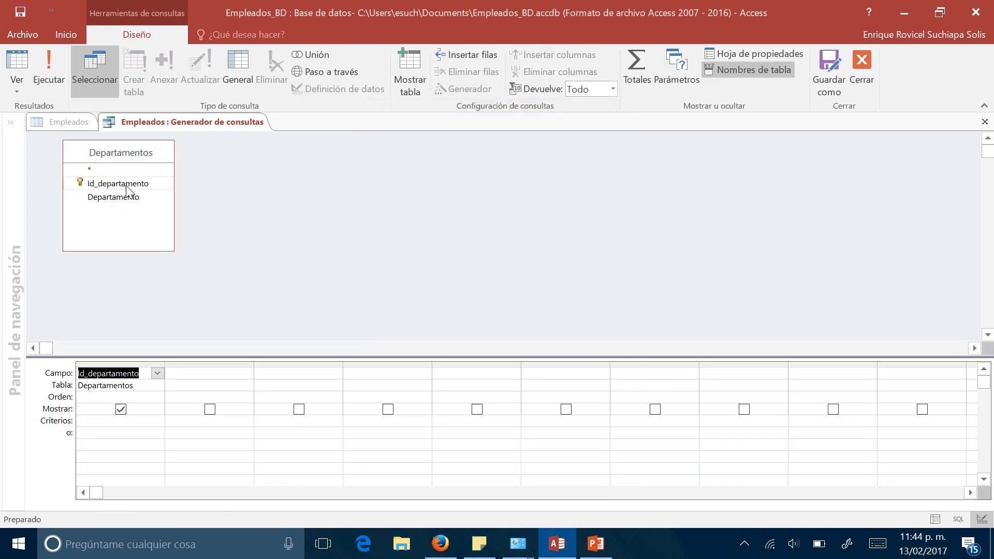
double_click(124, 197)
- Run the row source query, then close it and save its SQL statement to the property
left_click(49, 70)
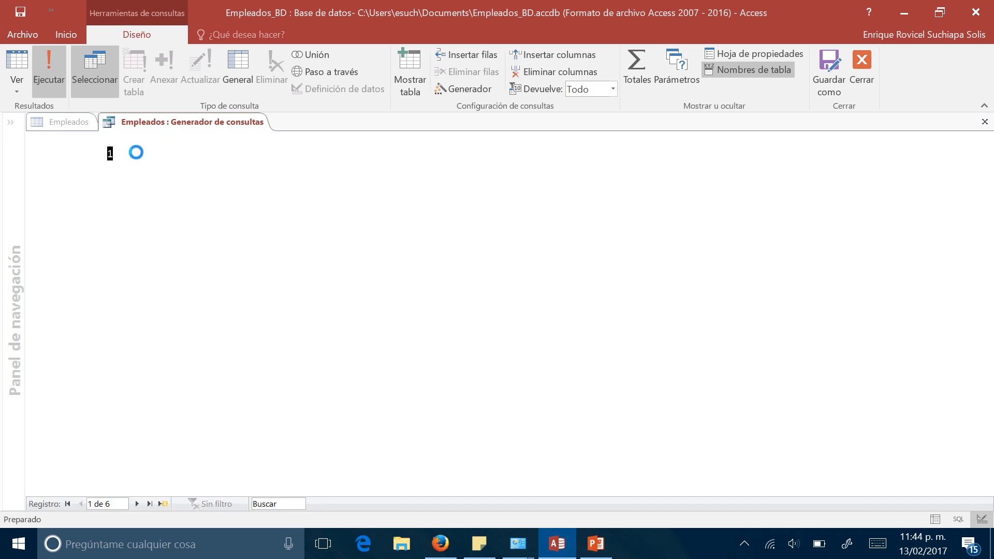
right_click(158, 126)
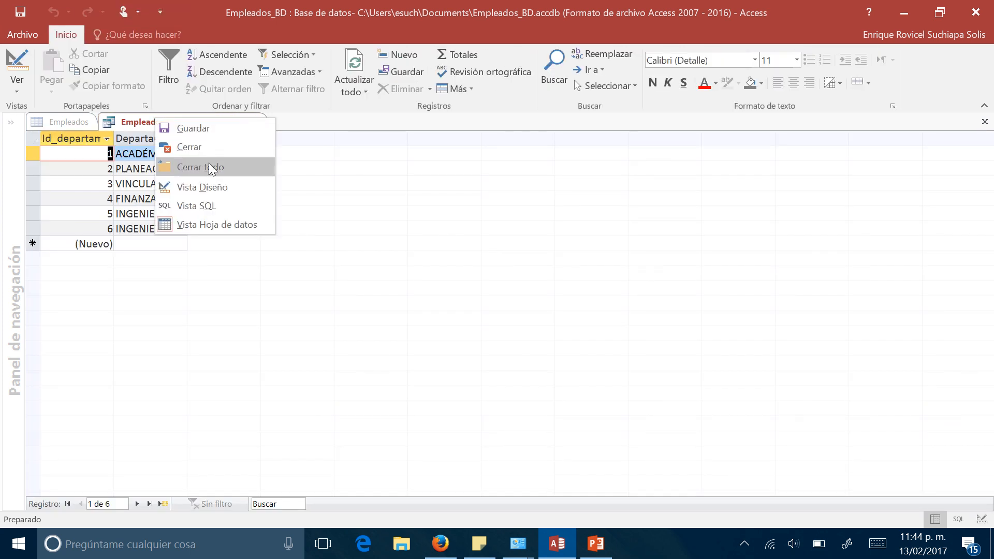
left_click(209, 162)
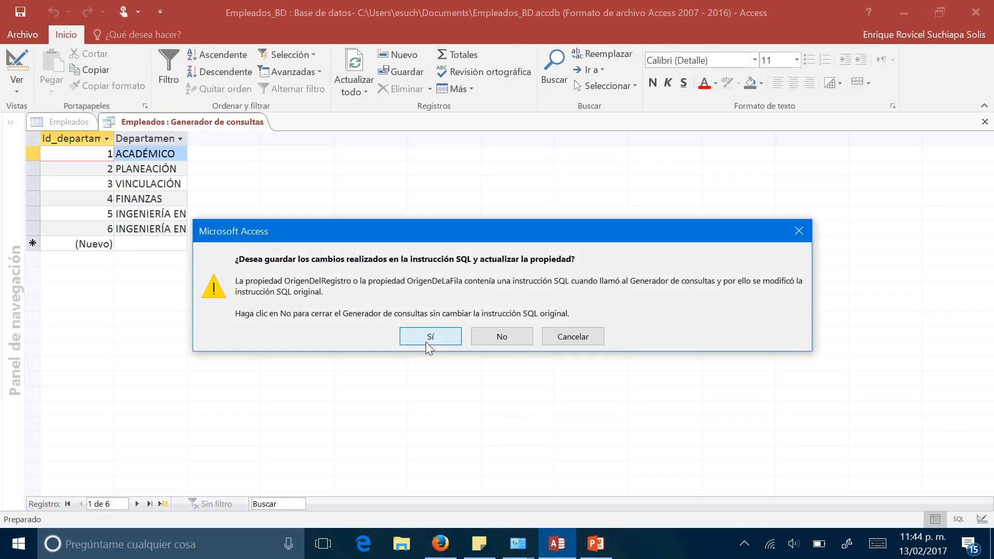
left_click(414, 338)
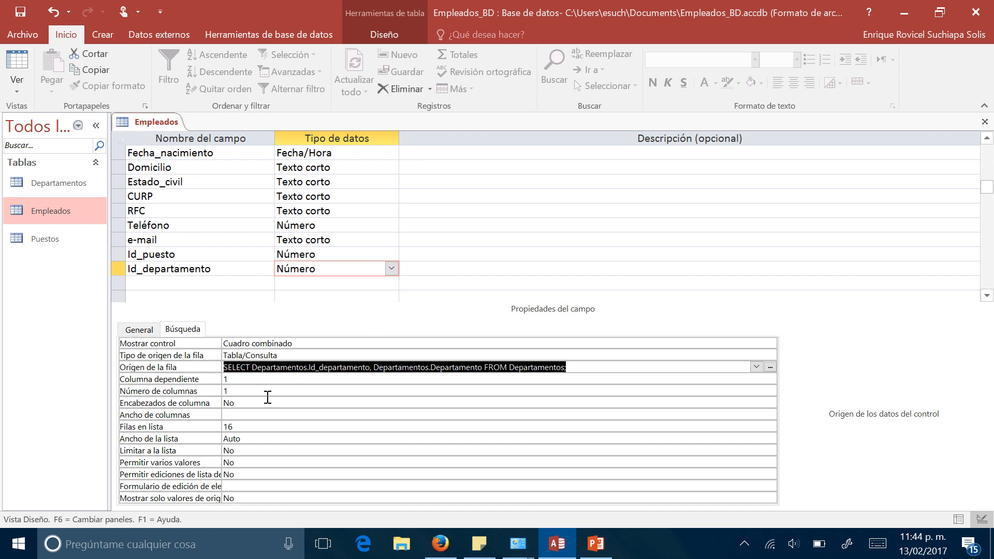
- Set Id_departamento's lookup to 2 columns with column widths of 1cm;6cm and a list width of 7cm
left_click(245, 395)
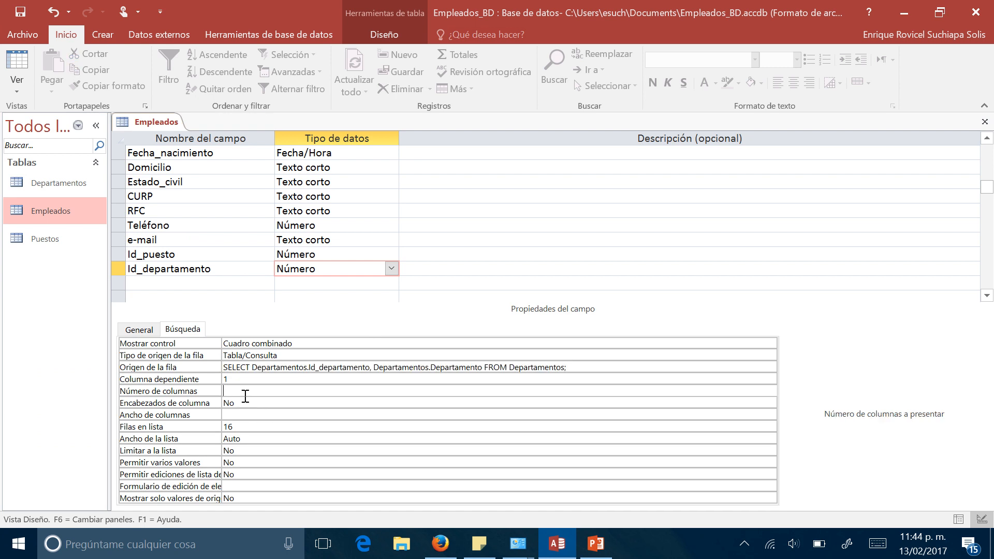
type("2")
left_click(253, 420)
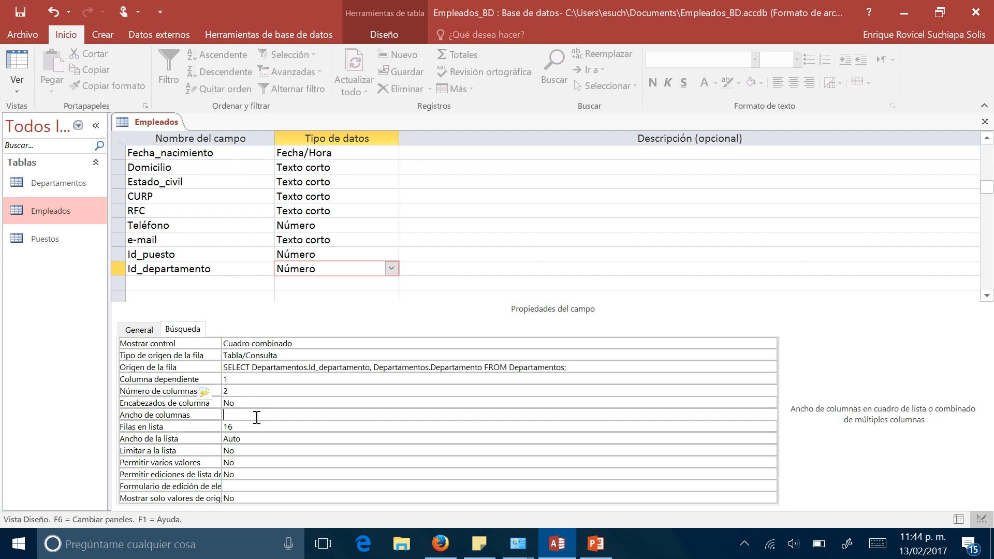
type("1cm;6cm")
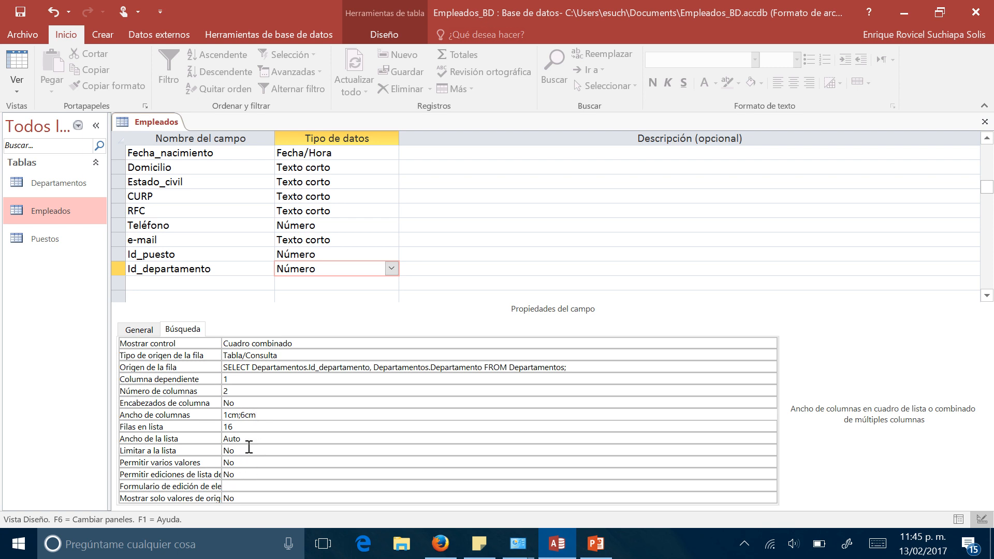
left_click(249, 440)
key("BackSpace")
key("BackSpace")
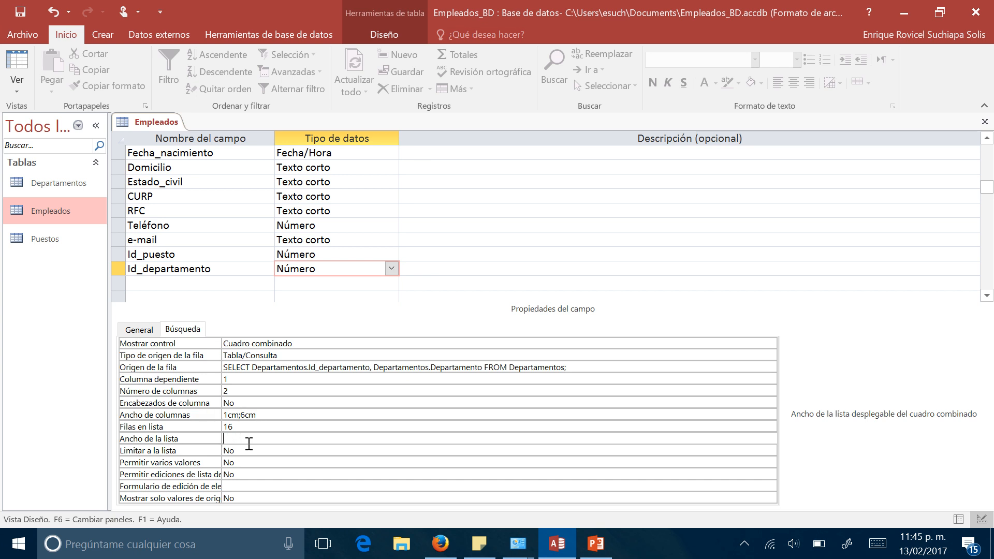
key("Return")
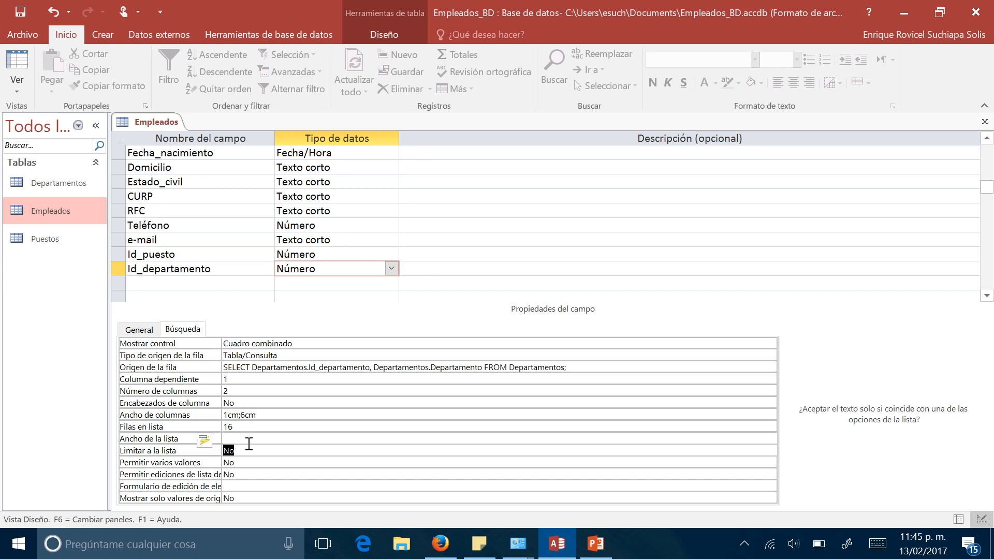
- Save the Empleados design with the Id_departamento lookup and show the table in datasheet view
right_click(152, 121)
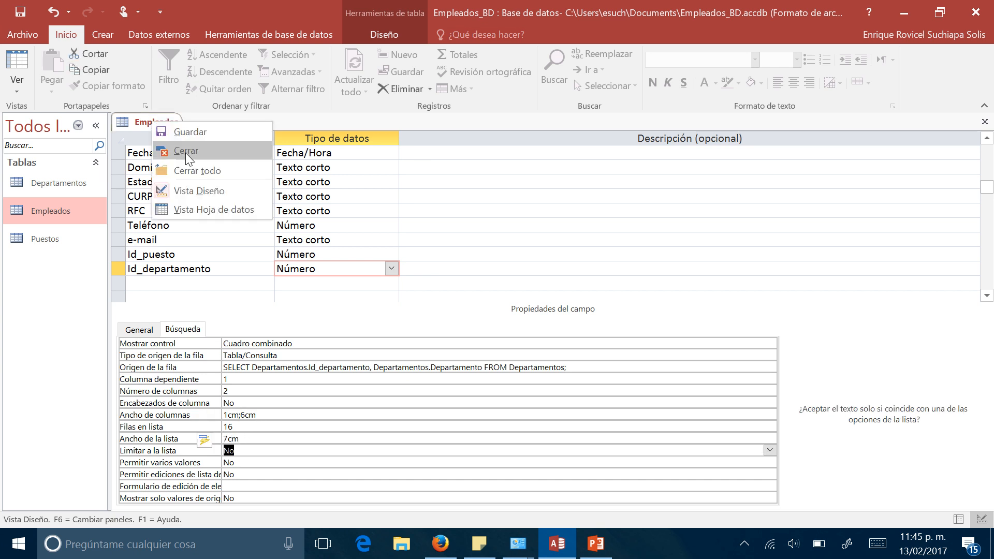
left_click(210, 207)
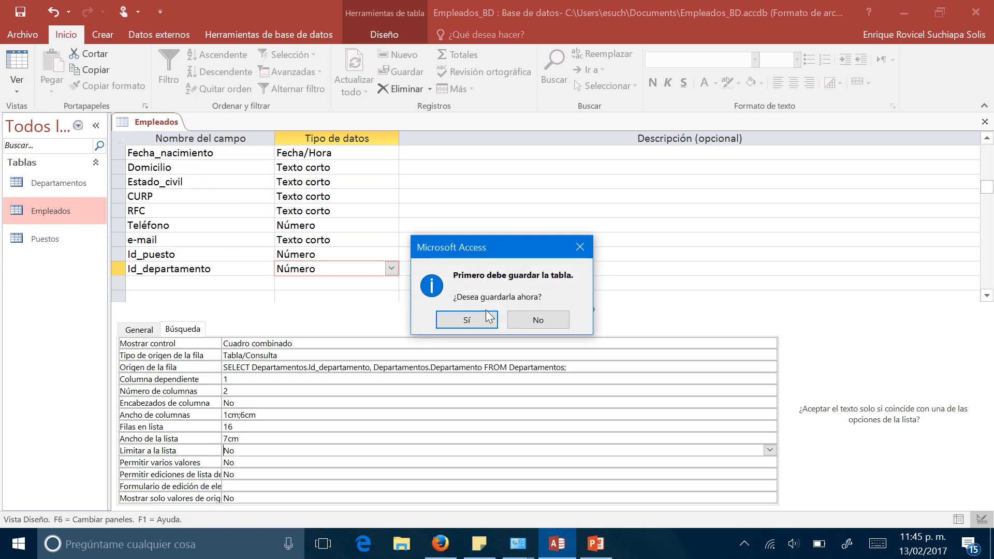
left_click(457, 318)
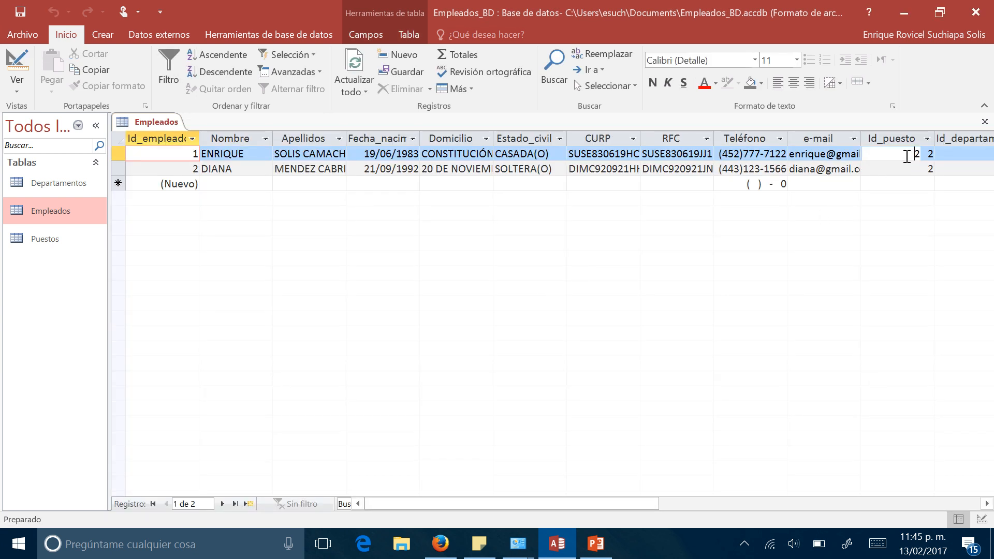
- Choose 3 VINCULACIÓN as Id_departamento for the first employee and 1 ACADÉMICO for the second
left_click(907, 156)
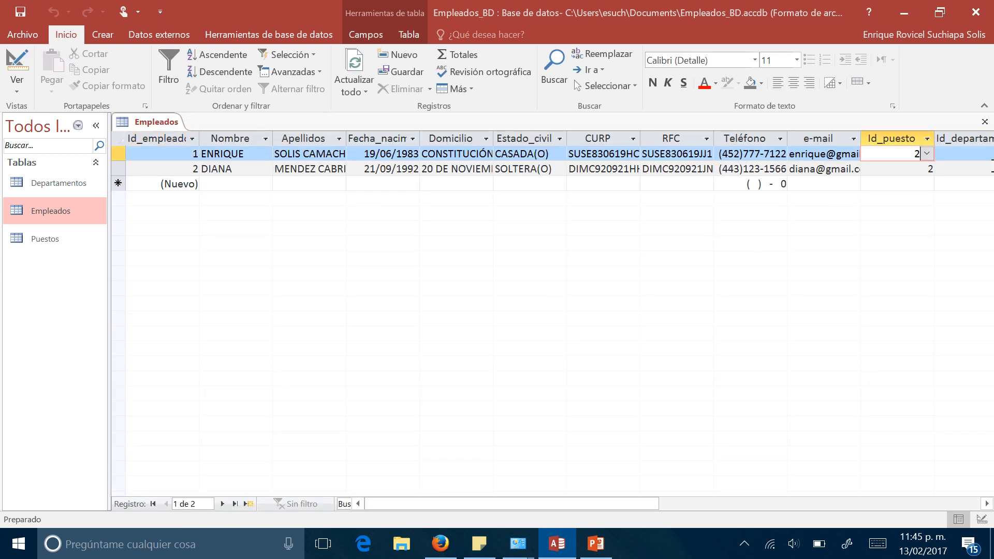
left_click(981, 155)
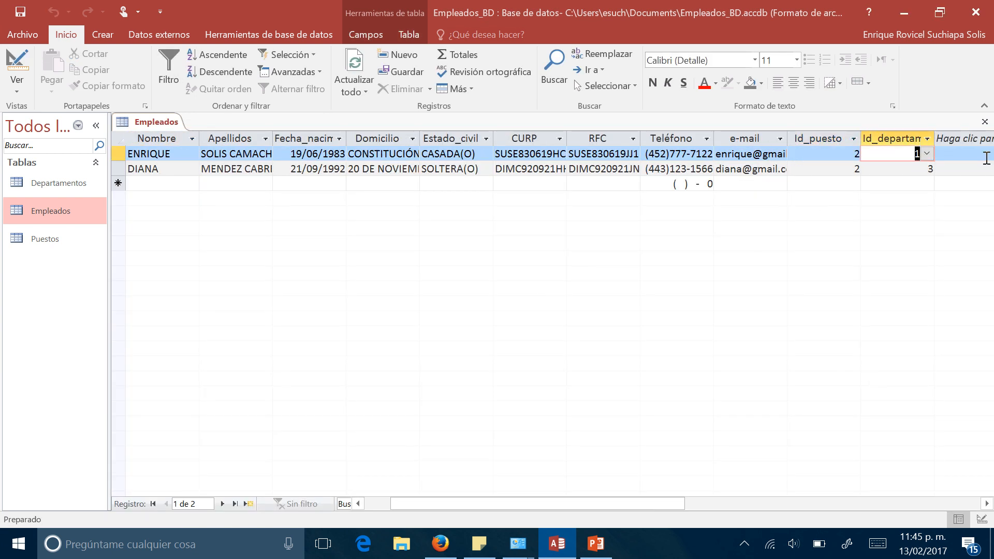
left_click(928, 154)
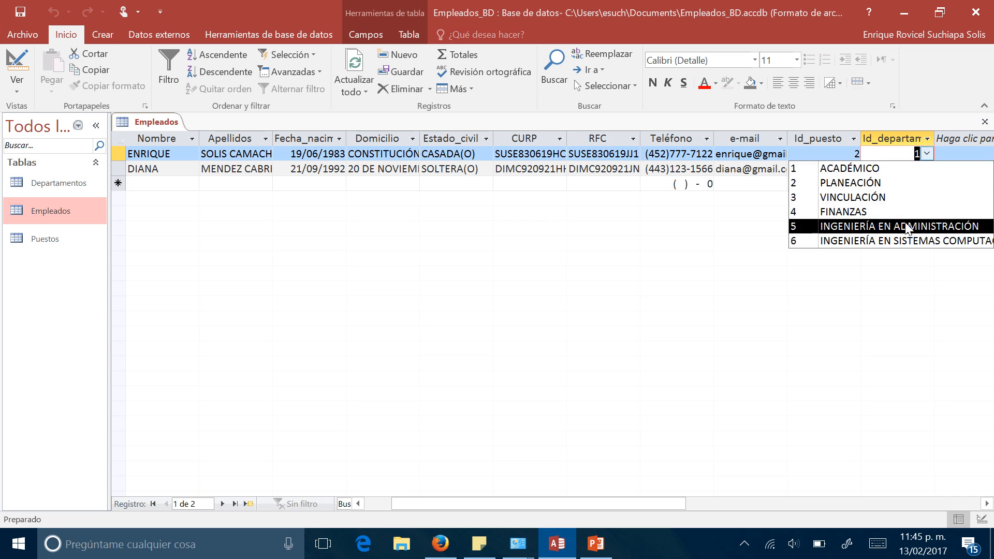
left_click(904, 197)
left_click(928, 169)
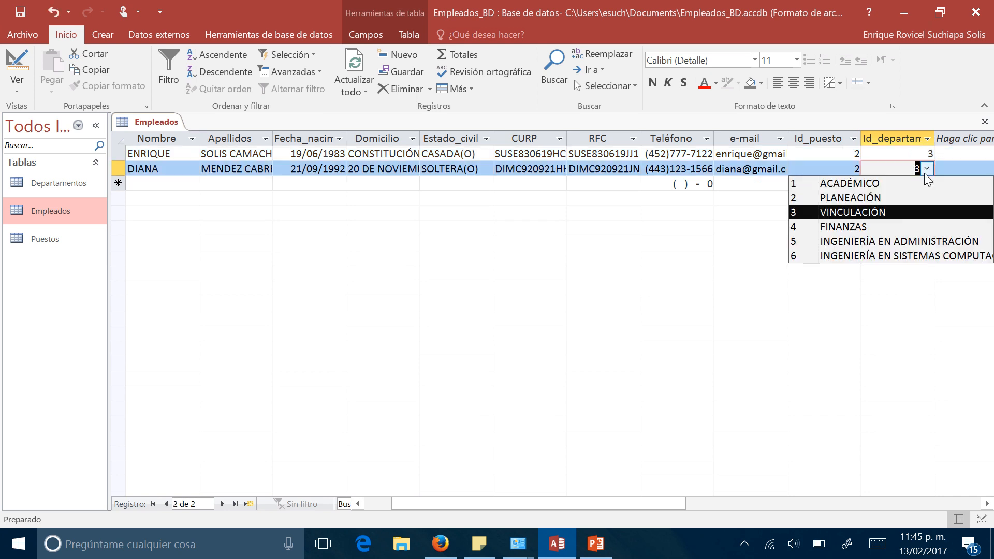
left_click(860, 183)
left_click(815, 155)
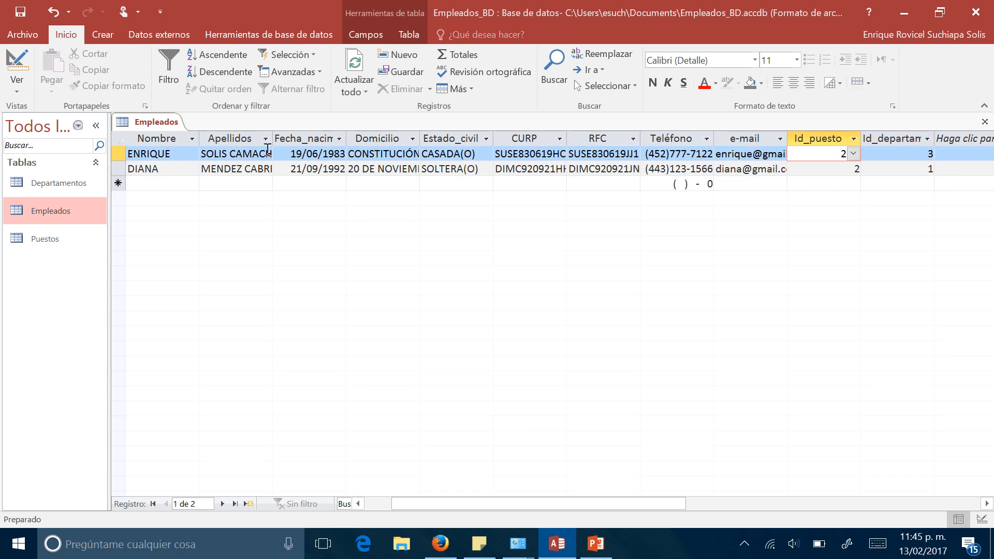
- Close the Empleados table
right_click(170, 123)
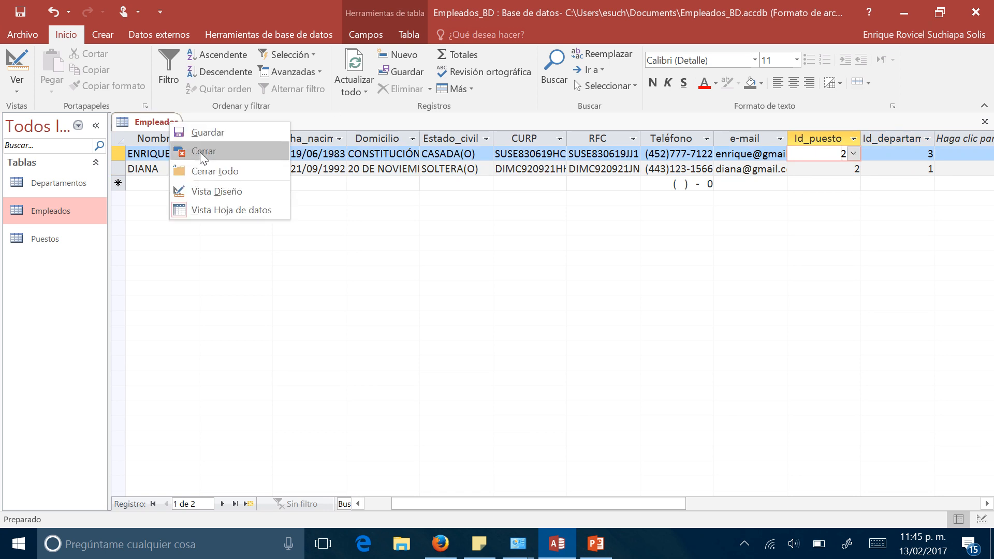
right_click(156, 121)
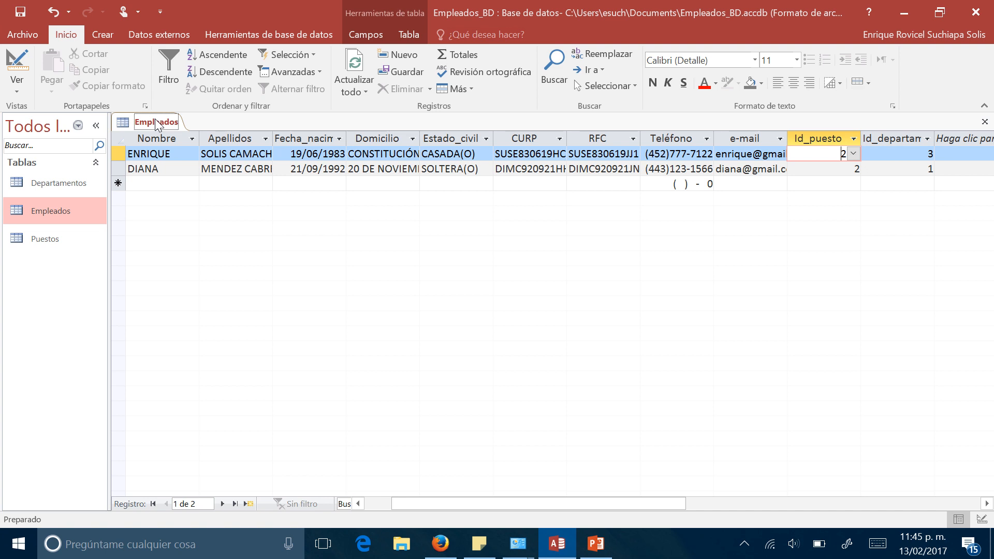
right_click(156, 121)
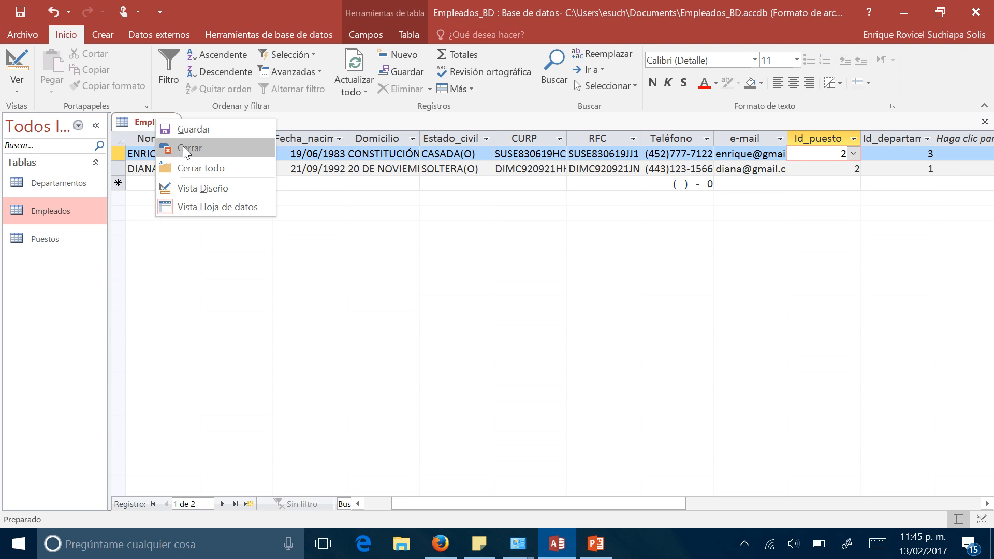
left_click(132, 123)
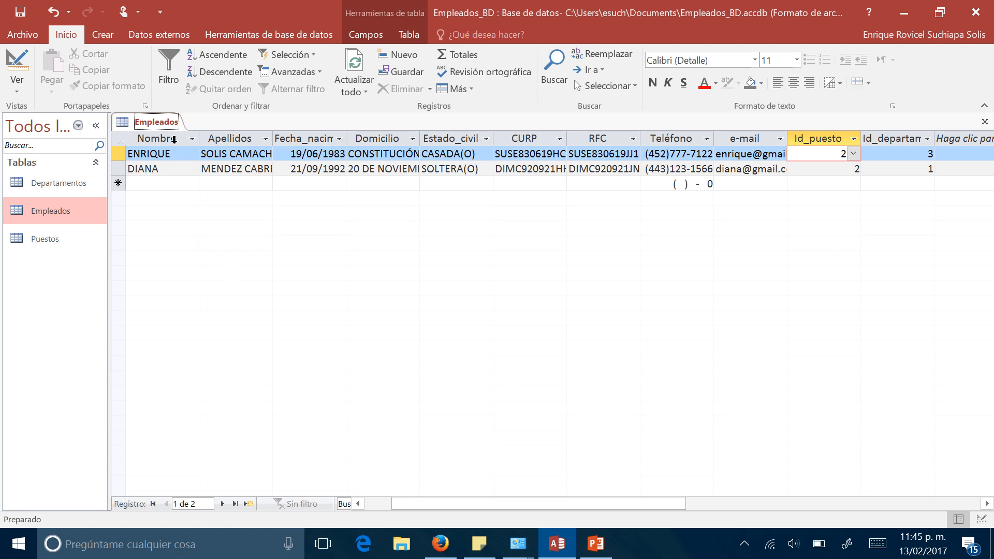
right_click(152, 124)
left_click(171, 151)
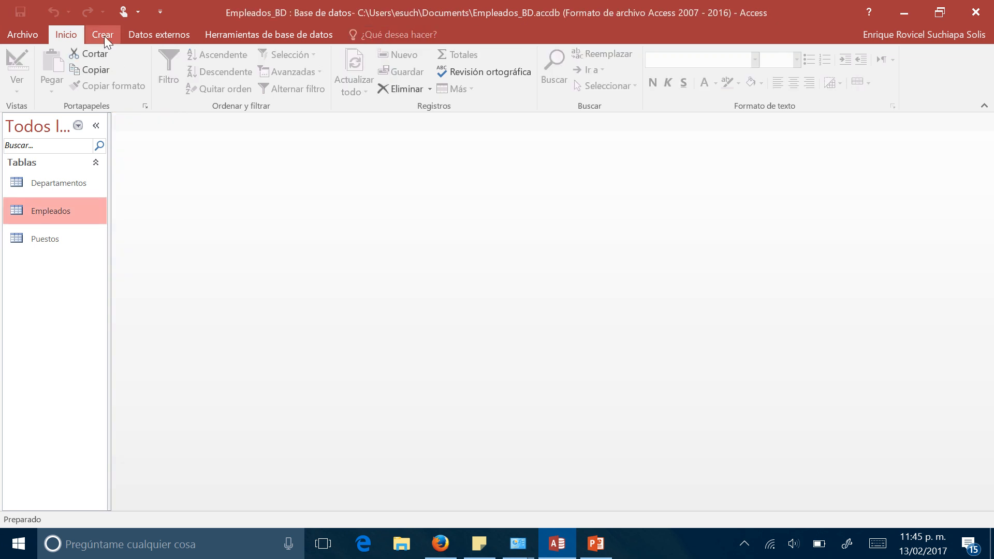
- Create a new table, save it as Nómina and show it in design view
left_click(103, 34)
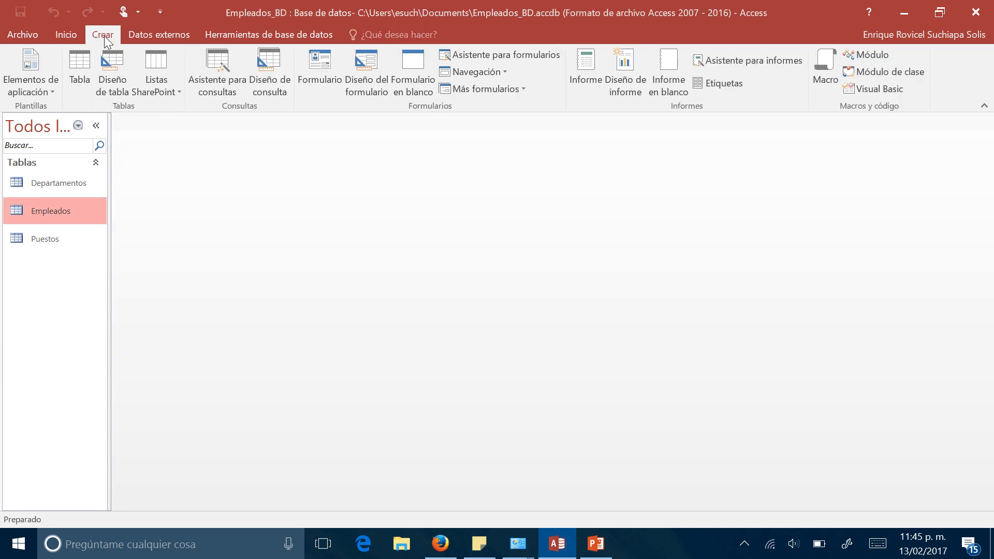
left_click(90, 66)
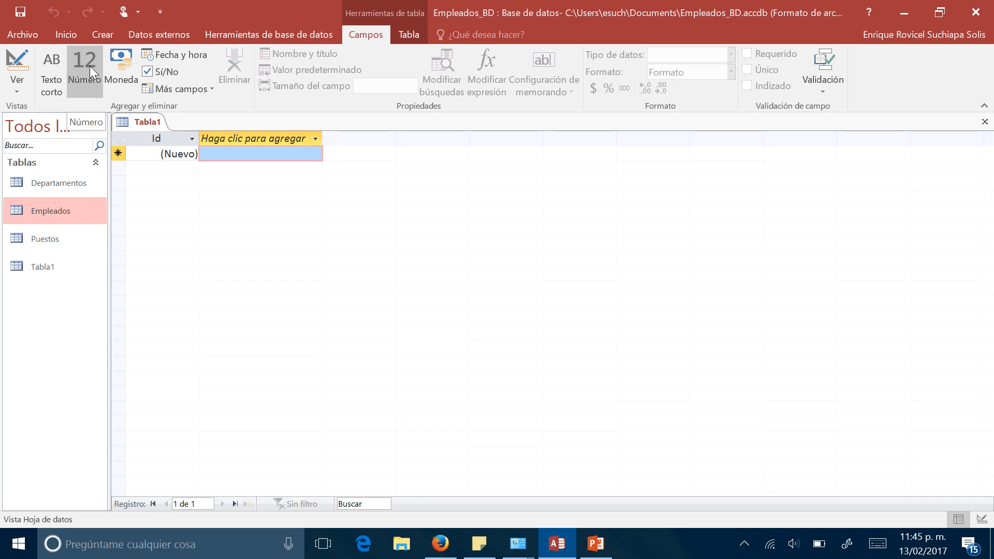
right_click(158, 123)
left_click(208, 188)
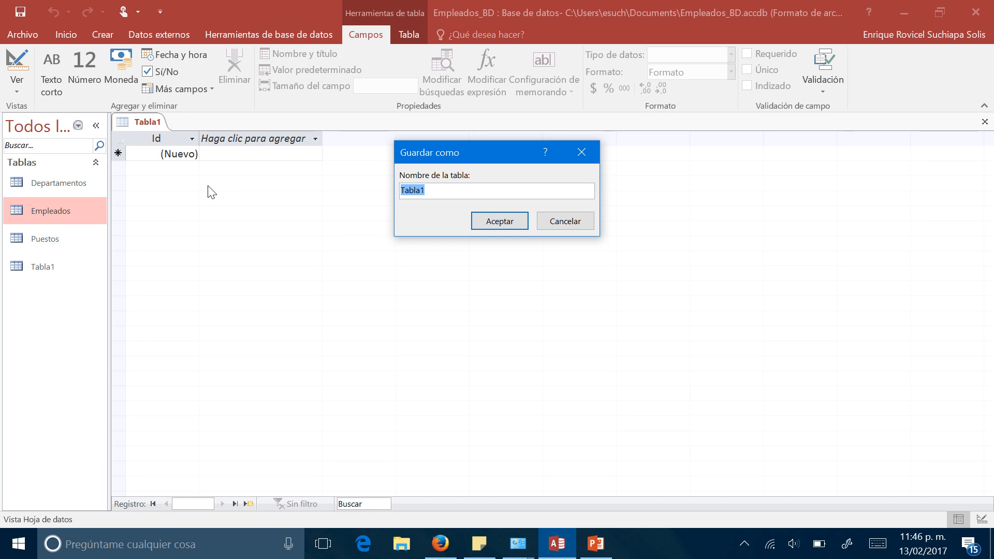
type("Nómina")
key("Return")
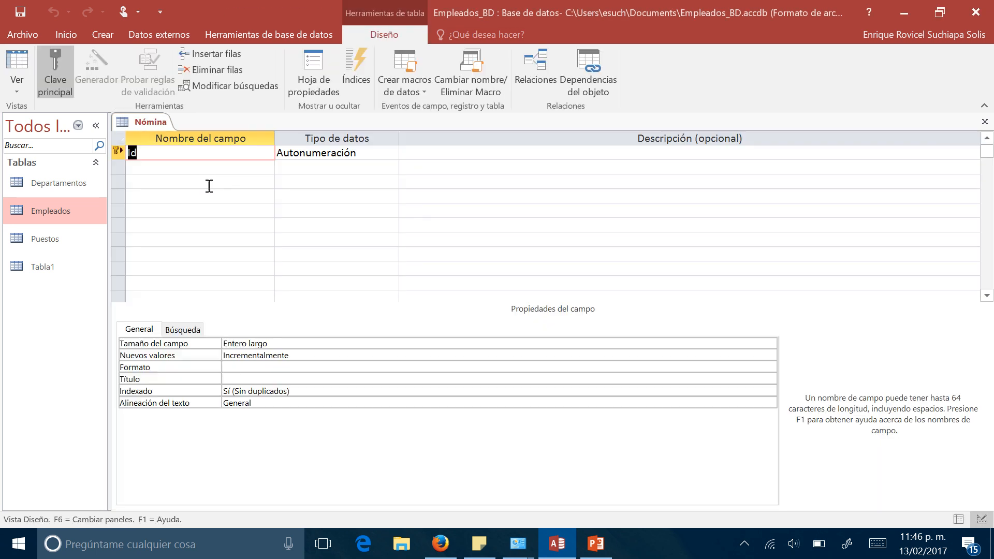
- Rename Nómina's primary key field to Id_operación, keeping the Autonumeración data type
left_click(166, 148)
type("_operación")
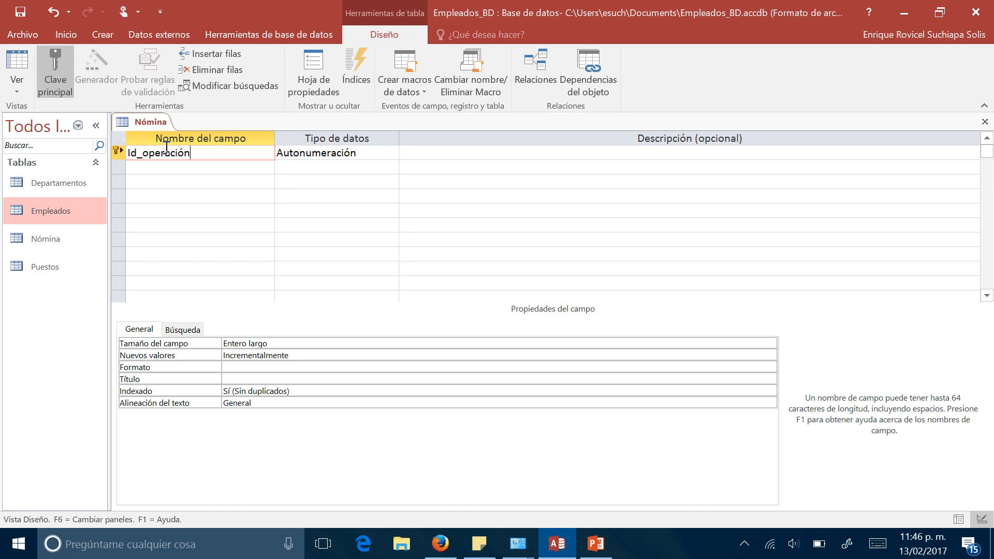
key("Return")
key("Return")
key("Return")
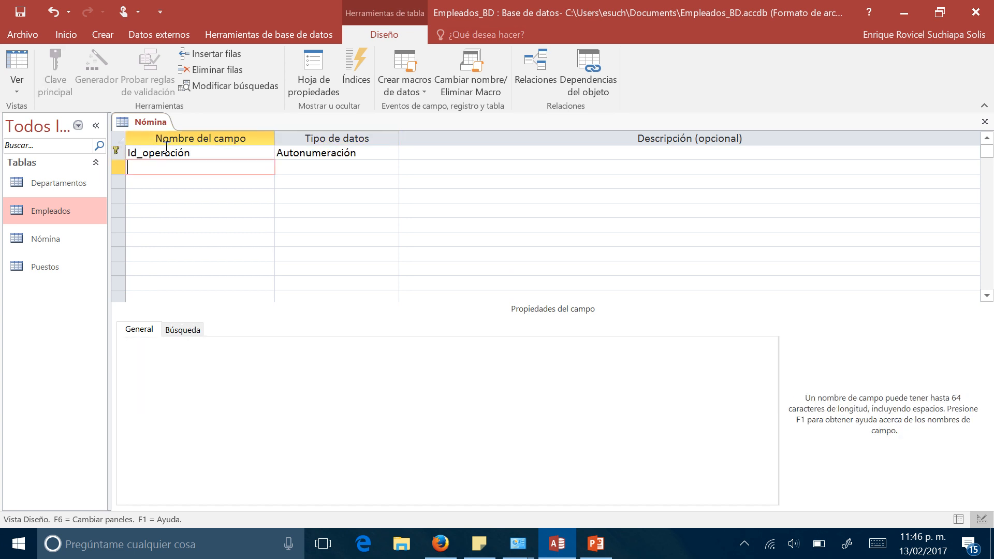
- Add an Id_trabajador field with the Número data type to the Nómina table
type("Id_trabajador")
key("Return")
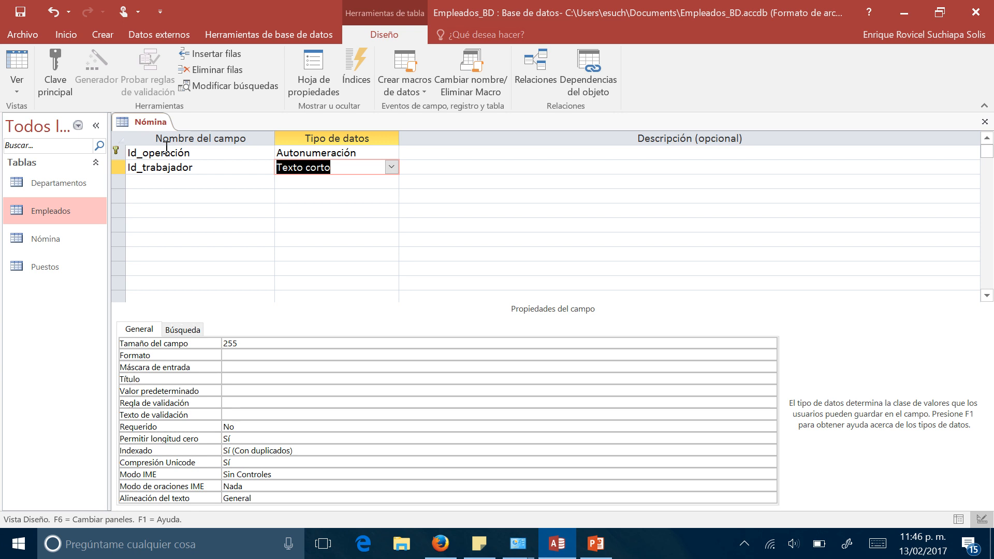
type("número")
- Add a Días_trabajados field with the Número data type to the Nómina table
left_click(154, 183)
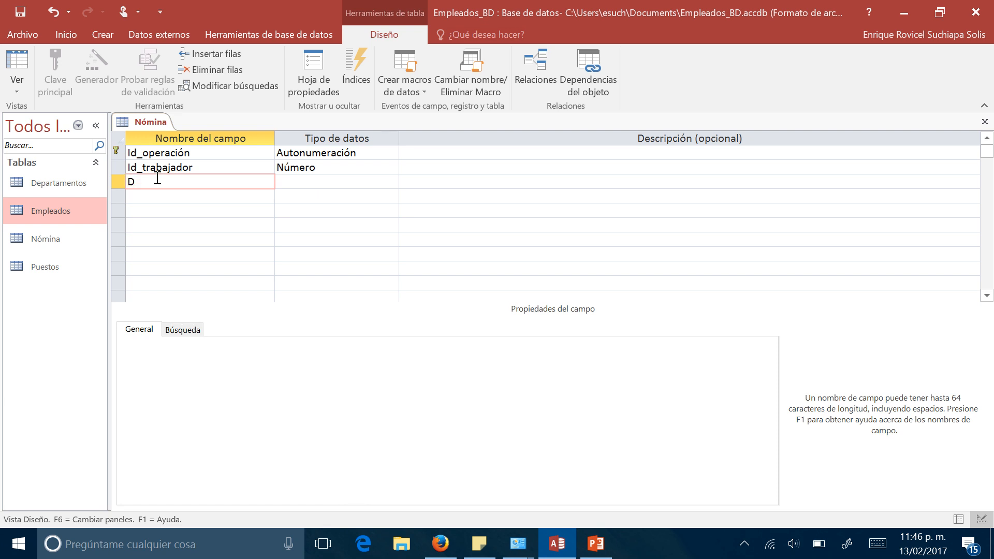
type("Días_trabajados")
key("Tab")
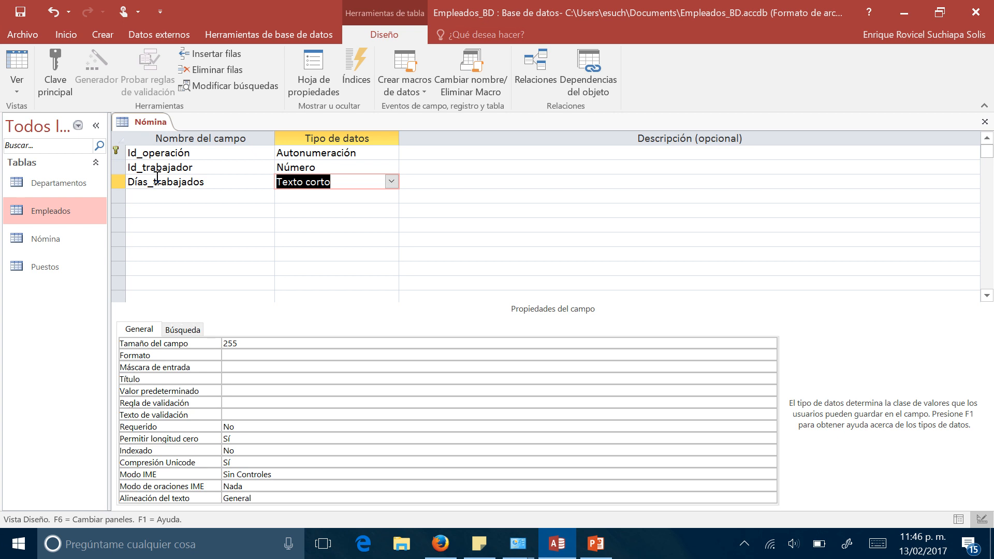
type("N")
key("Tab")
key("Tab")
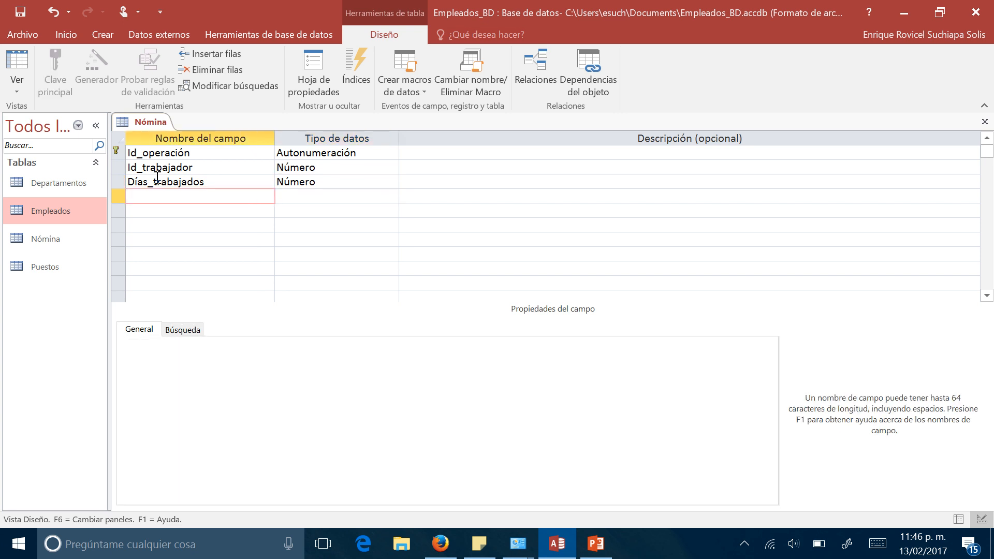
type("Fecha_operación")
- Add a Fecha_operación field with the Fecha/Hora data type and set its format to Fecha corta
key("Tab")
type("F")
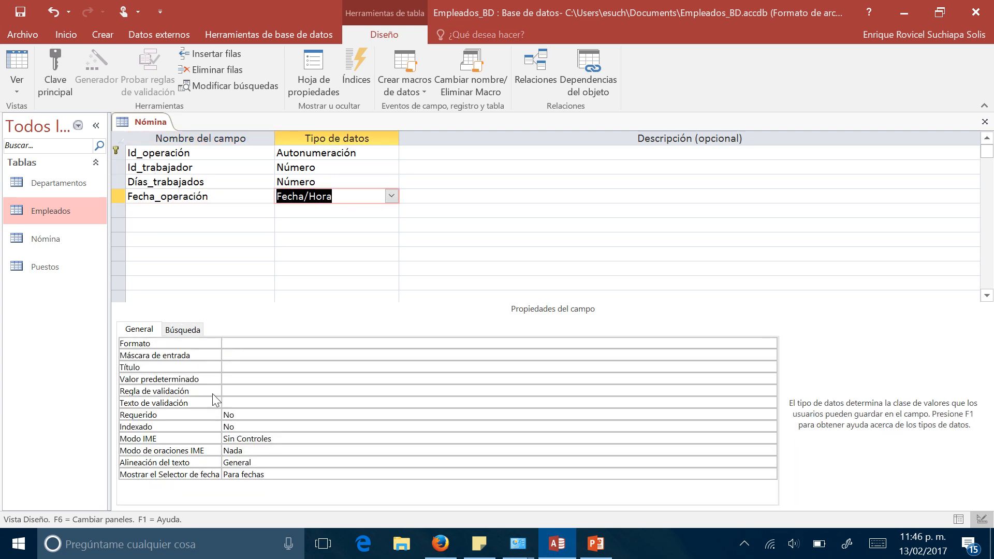
left_click(237, 343)
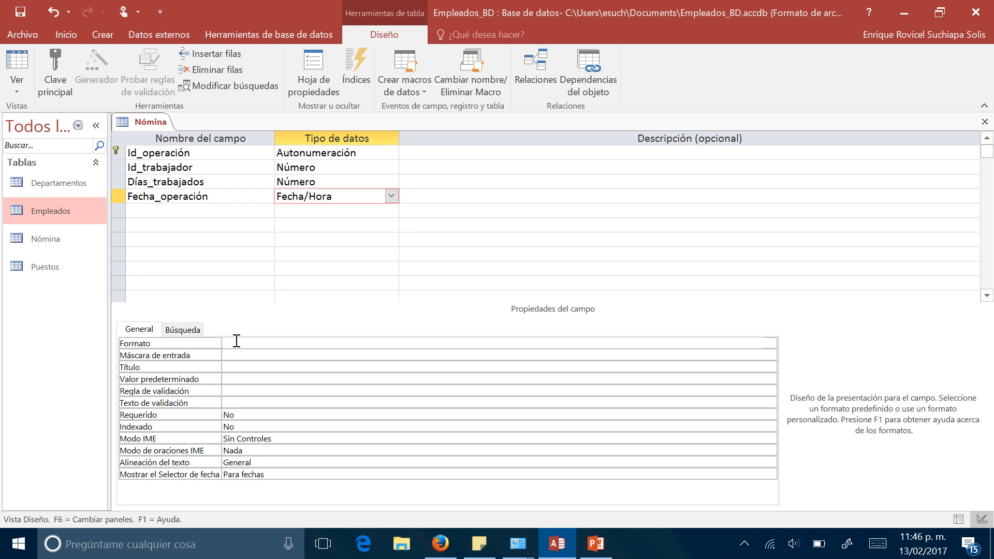
left_click(769, 343)
left_click(296, 391)
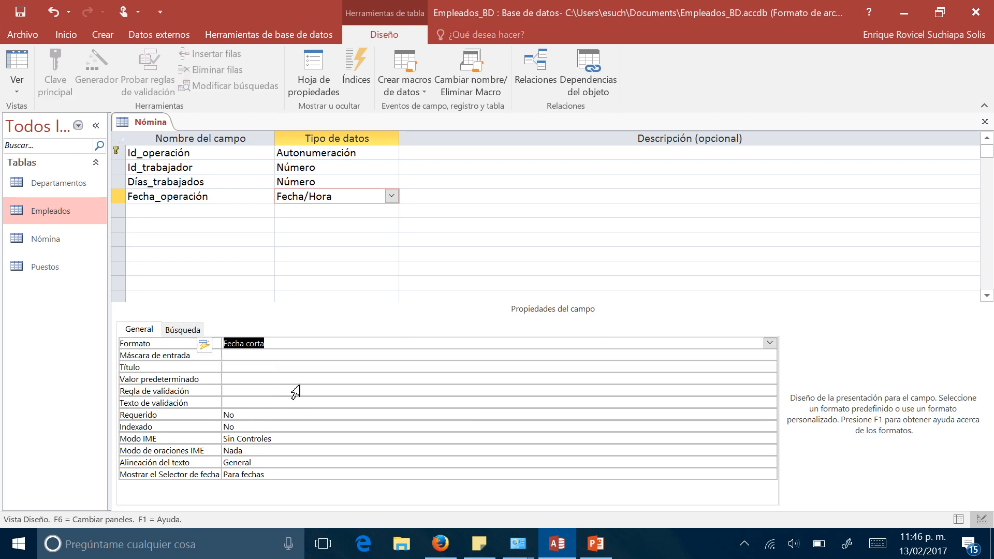
left_click(204, 196)
- Save the Nómina table design and close the table
right_click(136, 121)
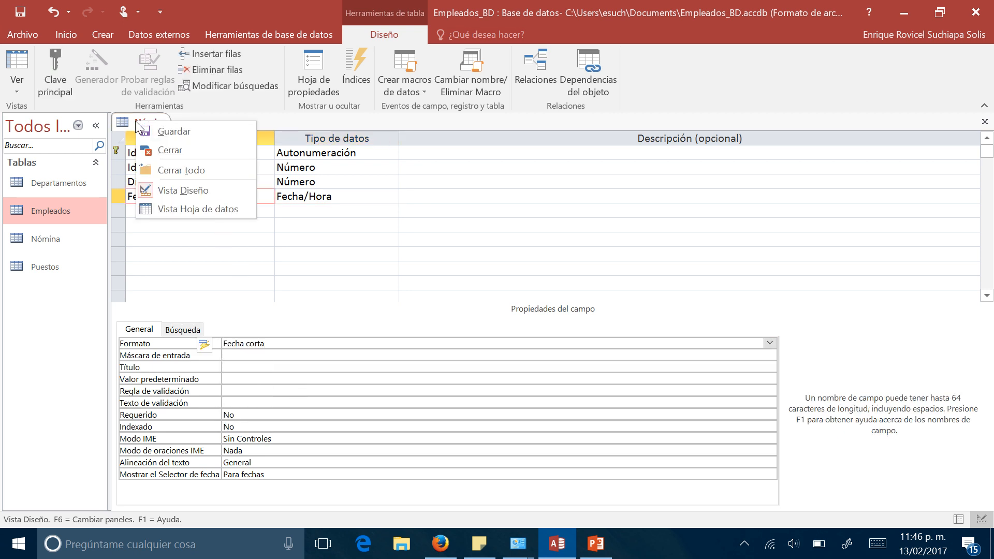
left_click(127, 120)
right_click(128, 121)
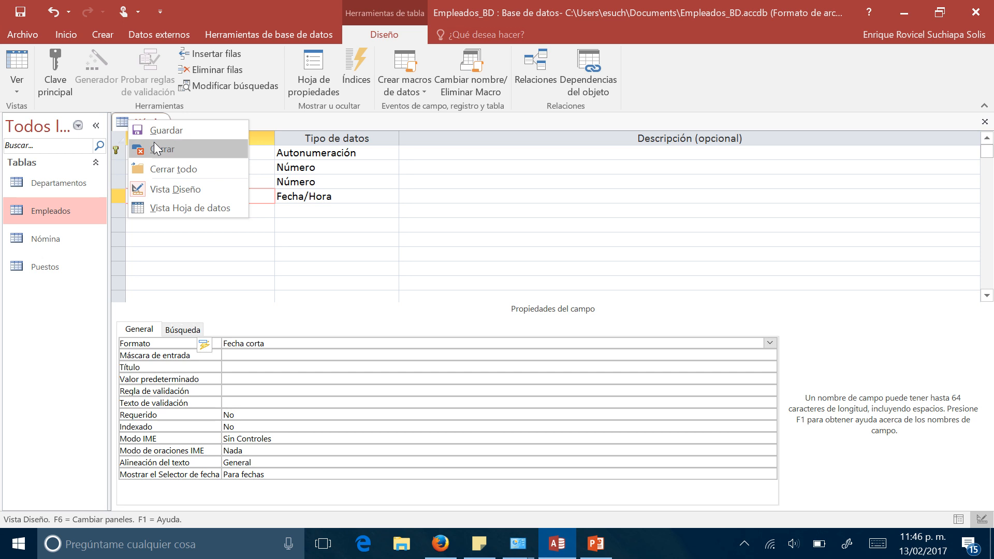
left_click(157, 132)
right_click(151, 123)
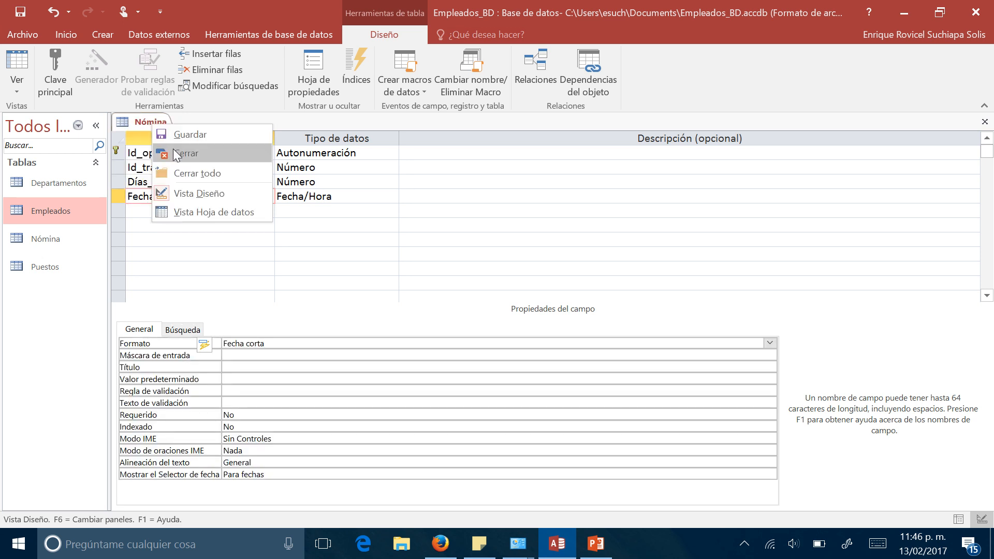
left_click(185, 154)
- Add the Nómina table to the database relationships diagram and place it below the Departamentos table
left_click(228, 38)
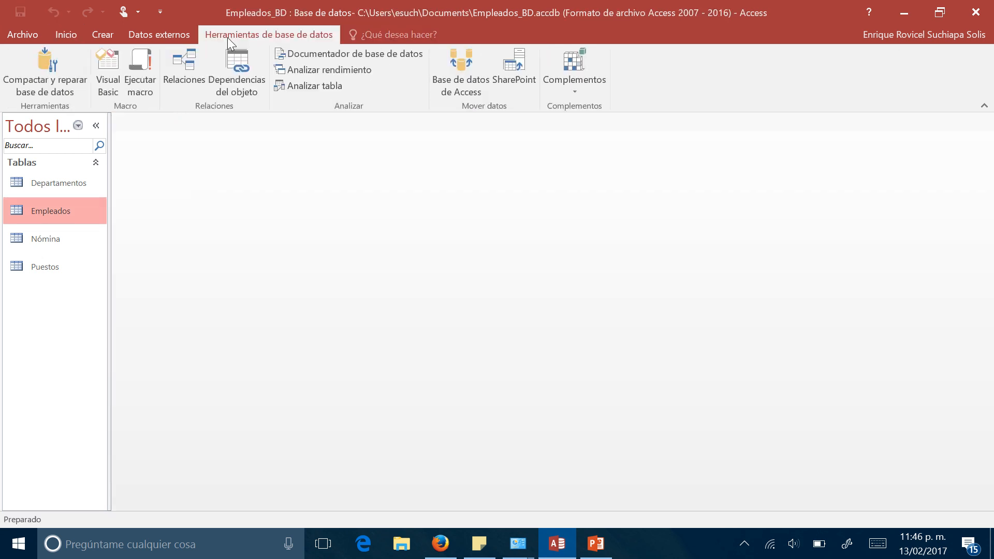
left_click(195, 73)
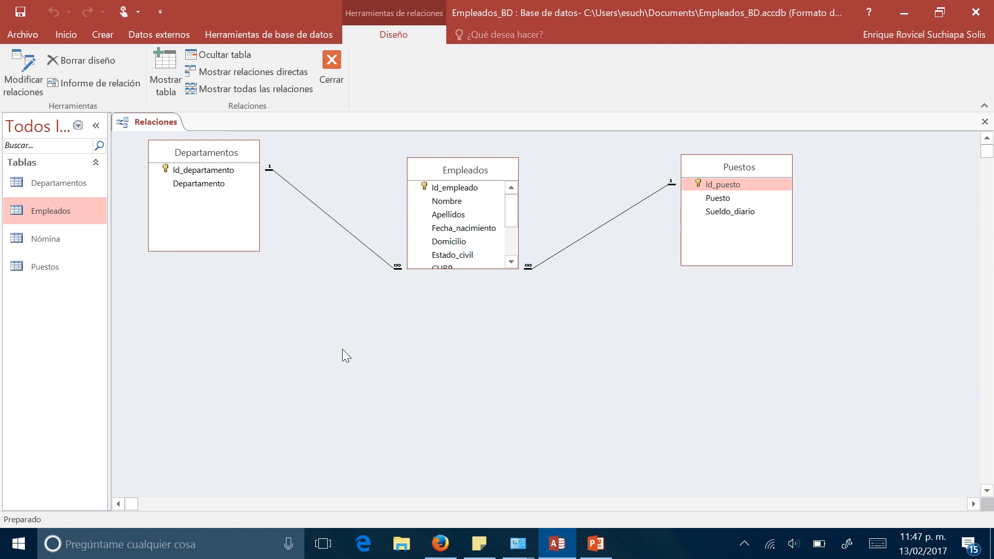
right_click(319, 310)
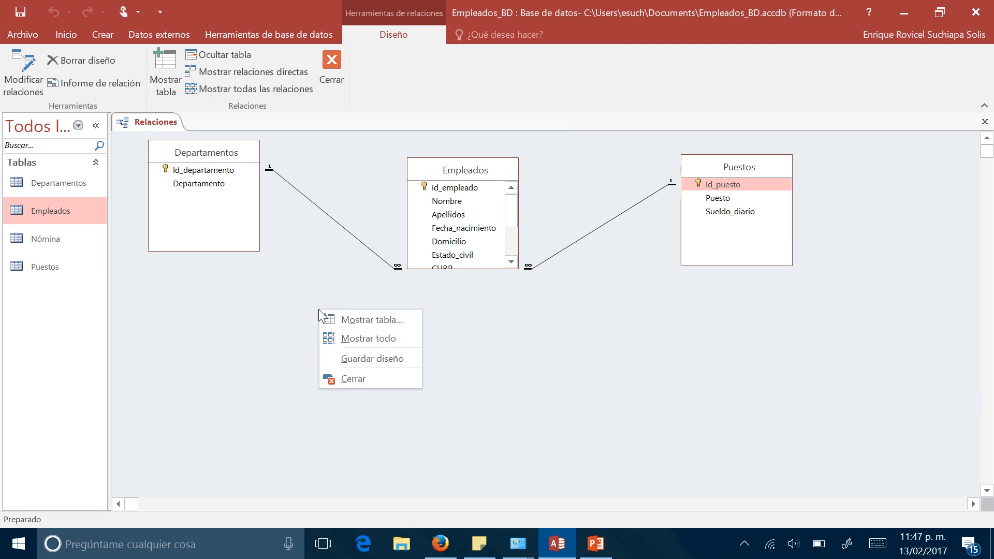
left_click(335, 319)
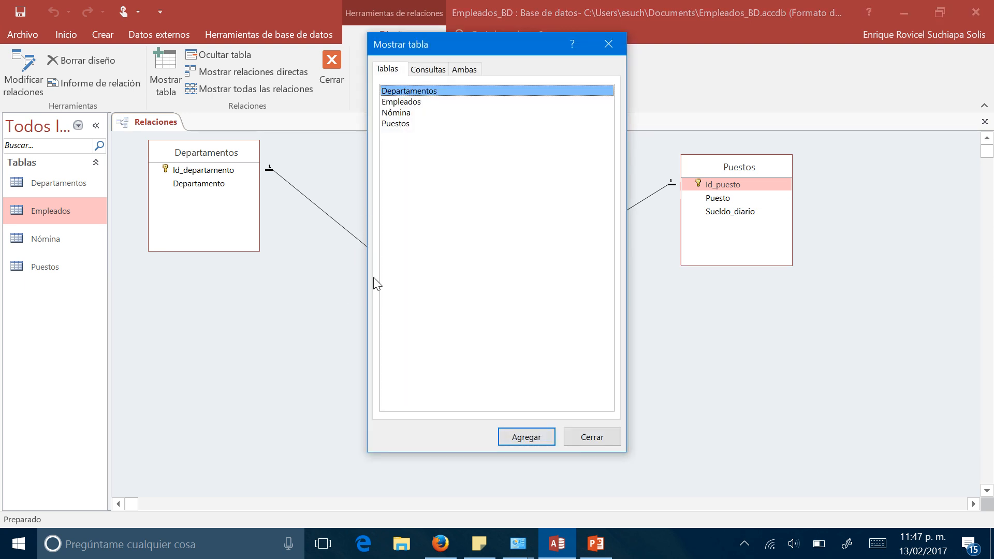
double_click(389, 112)
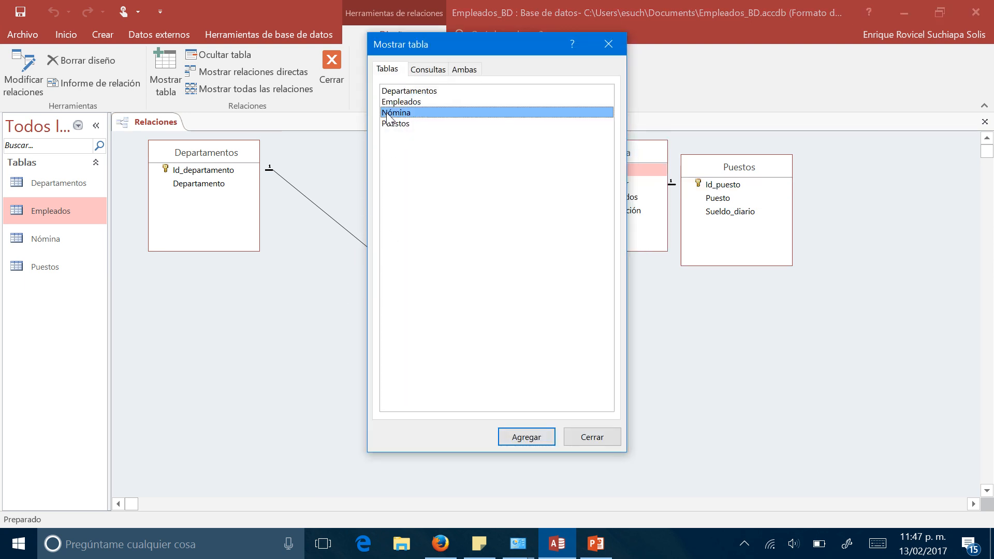
left_click(587, 440)
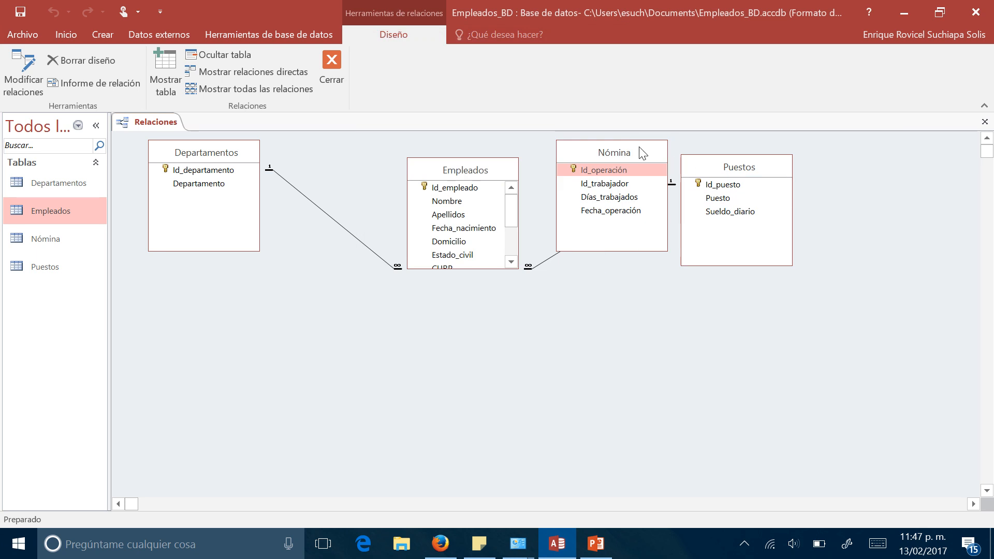
left_click_drag(642, 153, 333, 327)
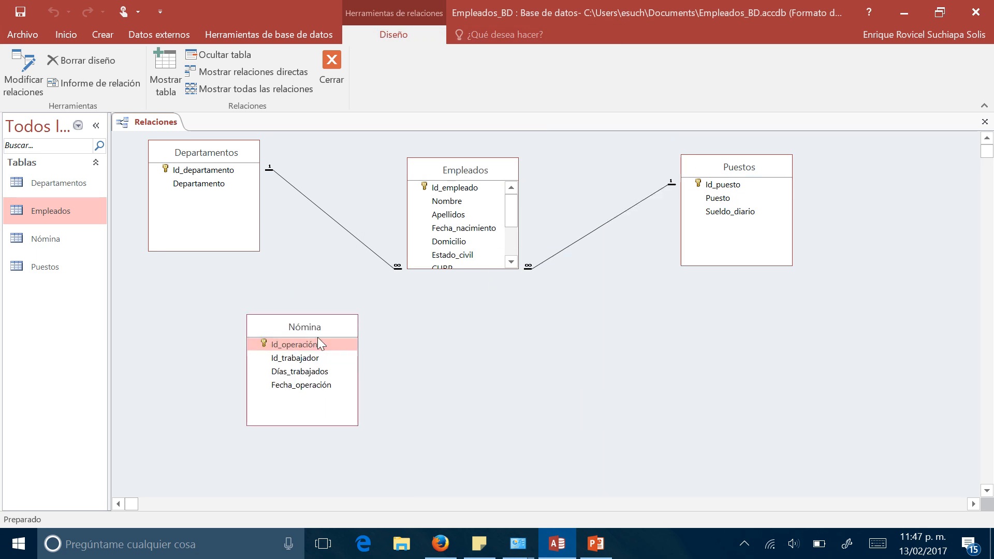
scroll(497, 240, "down", 2)
scroll(497, 240, "up", 2)
scroll(497, 240, "down", 2)
left_click_drag(308, 320, 296, 275)
scroll(471, 230, "up", 2)
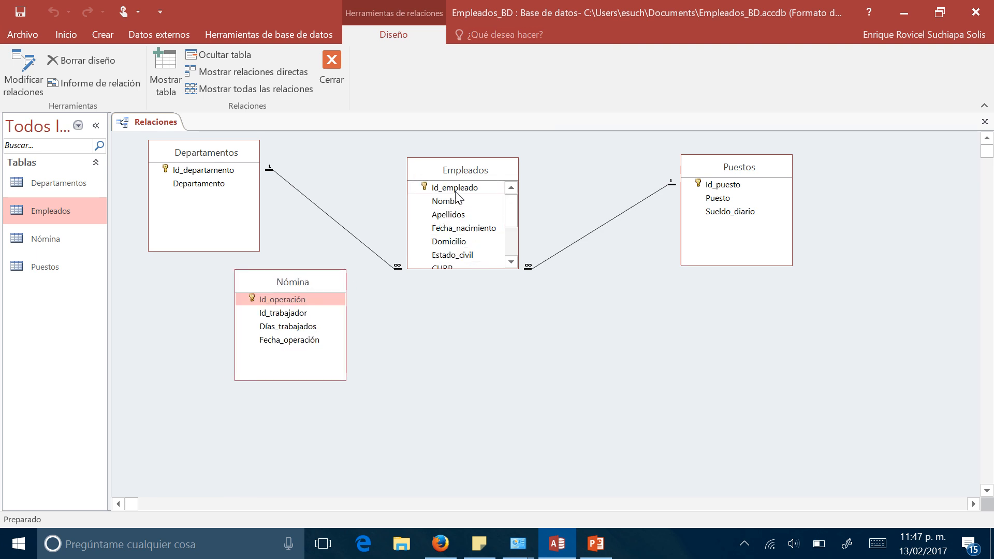
- Rename Nómina's Id_trabajador field to Id_empleado in the table's design and close the table
left_click(302, 317)
right_click(164, 126)
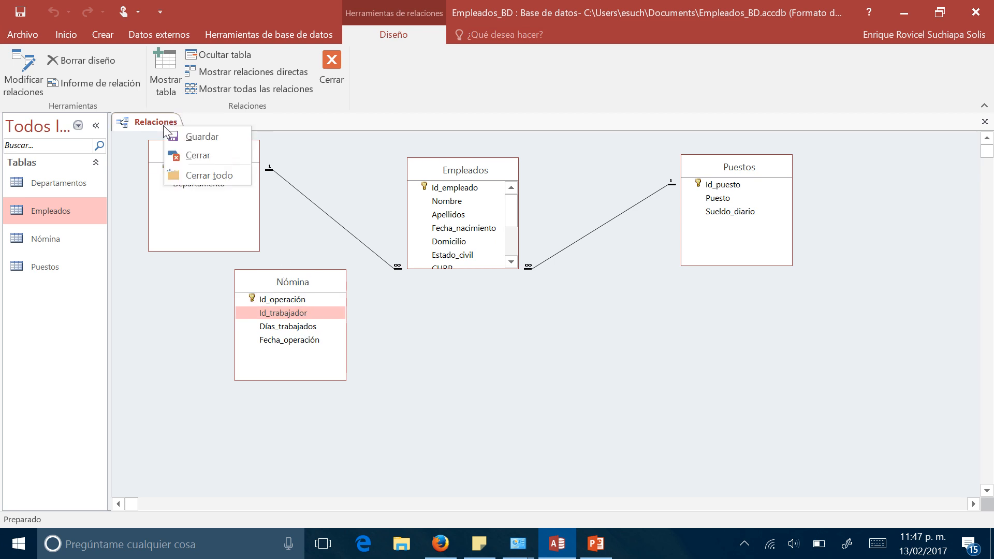
right_click(269, 281)
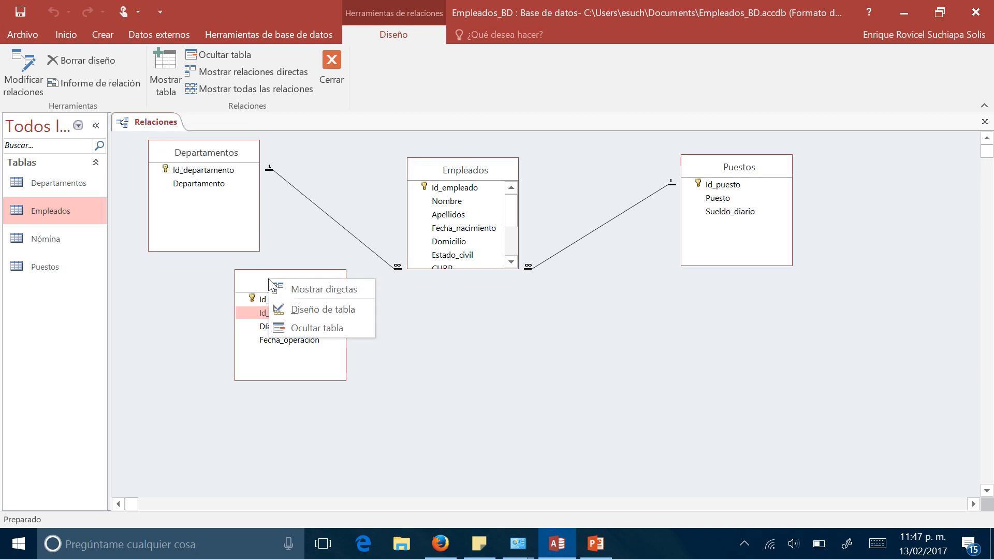
left_click(293, 309)
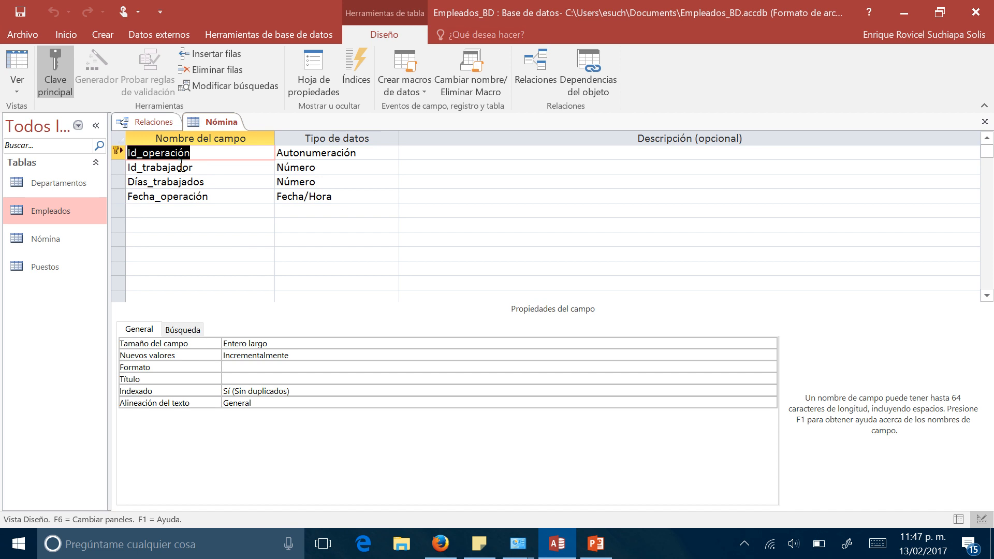
left_click_drag(143, 167, 199, 170)
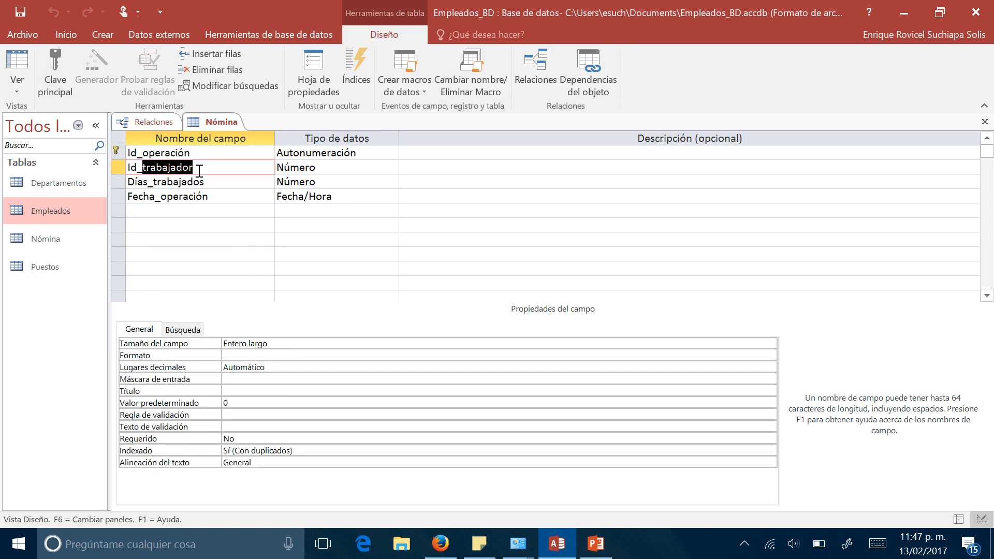
type("empleado")
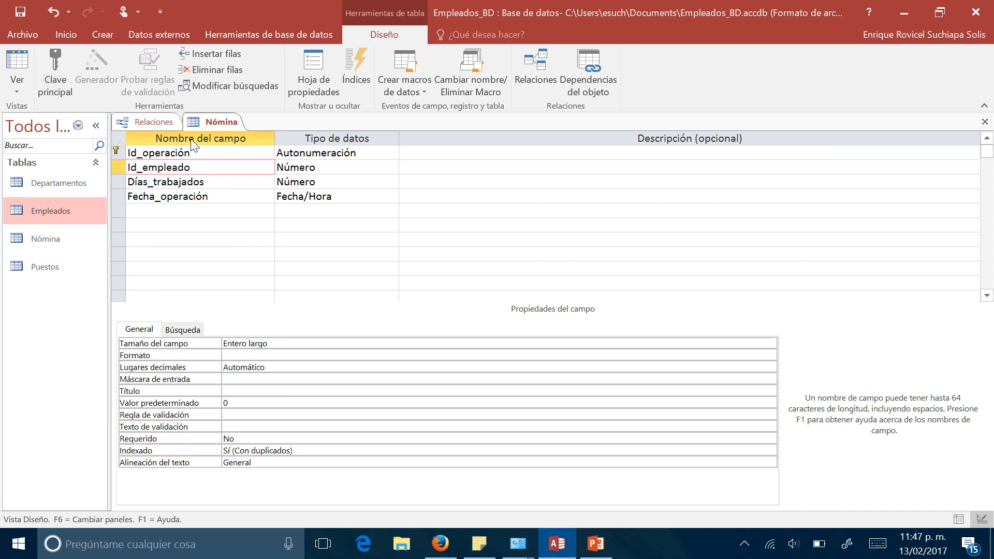
right_click(200, 119)
right_click(207, 120)
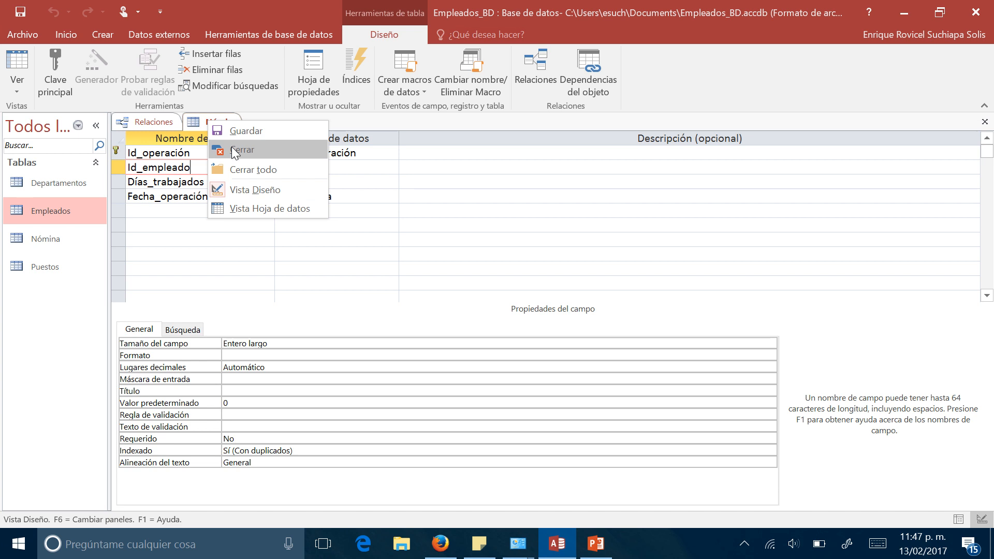
left_click(231, 149)
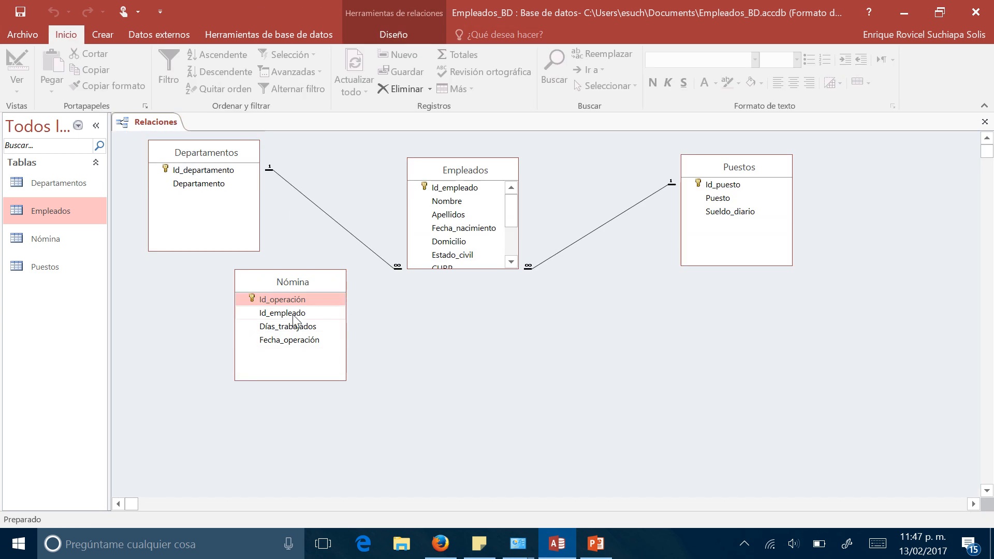
- Create a relationship between Id_empleado in Nómina and Id_empleado in Empleados, enforcing referential integrity
left_click_drag(294, 314, 450, 192)
left_click(397, 231)
left_click(585, 144)
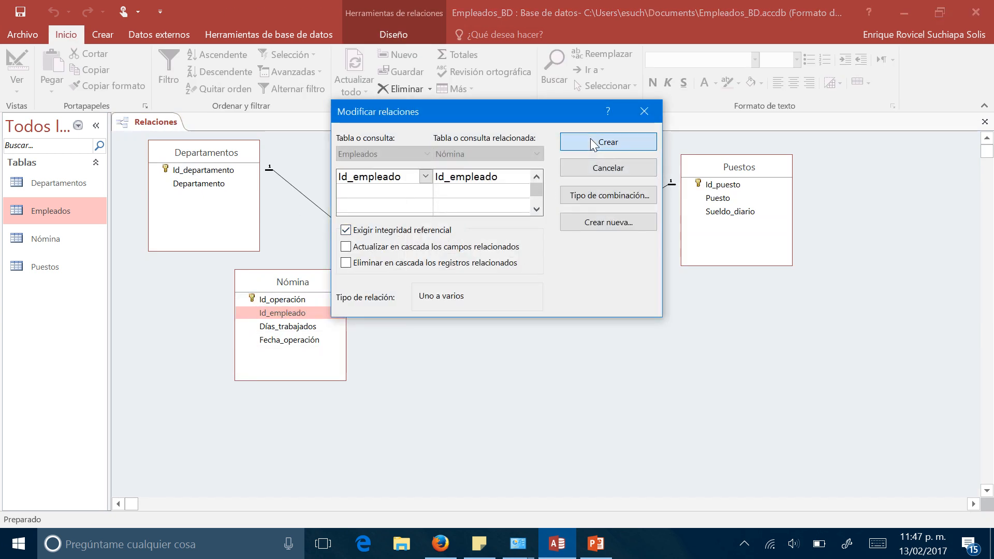
- Rearrange the relationships diagram with Departamentos below Empleados and Nómina beside Empleados, and display the last fields of Empleados
mouse_move(300, 282)
left_mouse_down()
mouse_move(288, 309)
mouse_move(260, 323)
left_mouse_up()
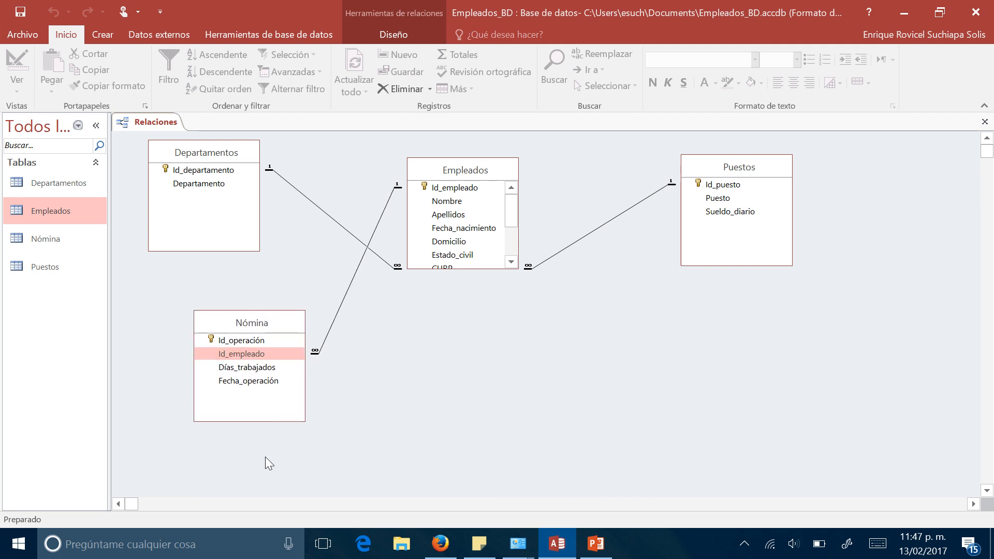
left_click(233, 172)
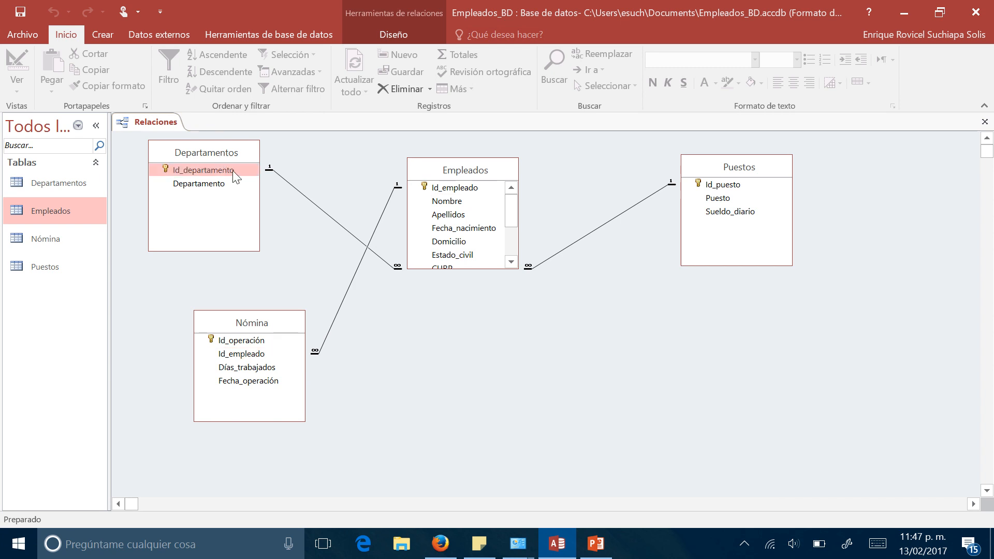
left_click_drag(228, 155, 564, 354)
left_click_drag(286, 319, 260, 169)
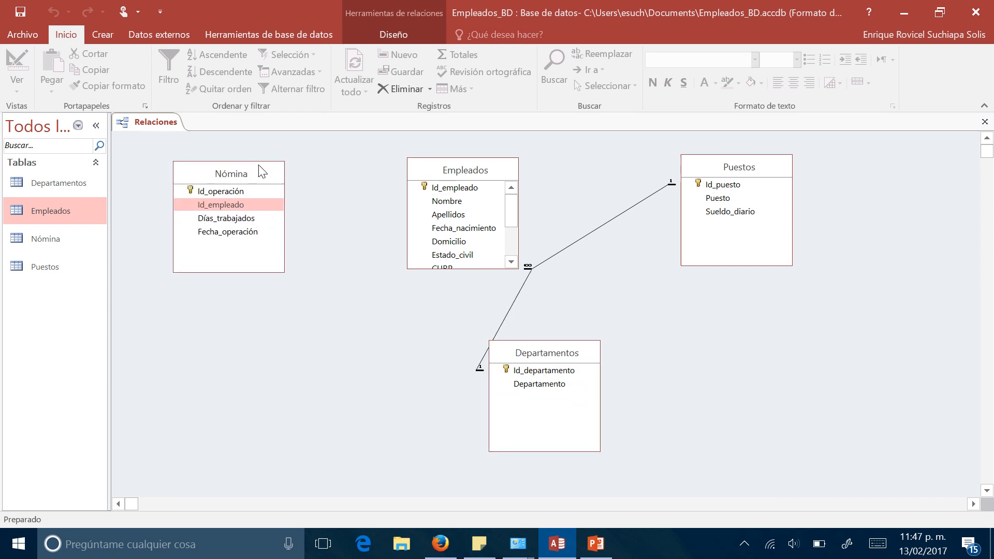
left_click_drag(430, 171, 401, 154)
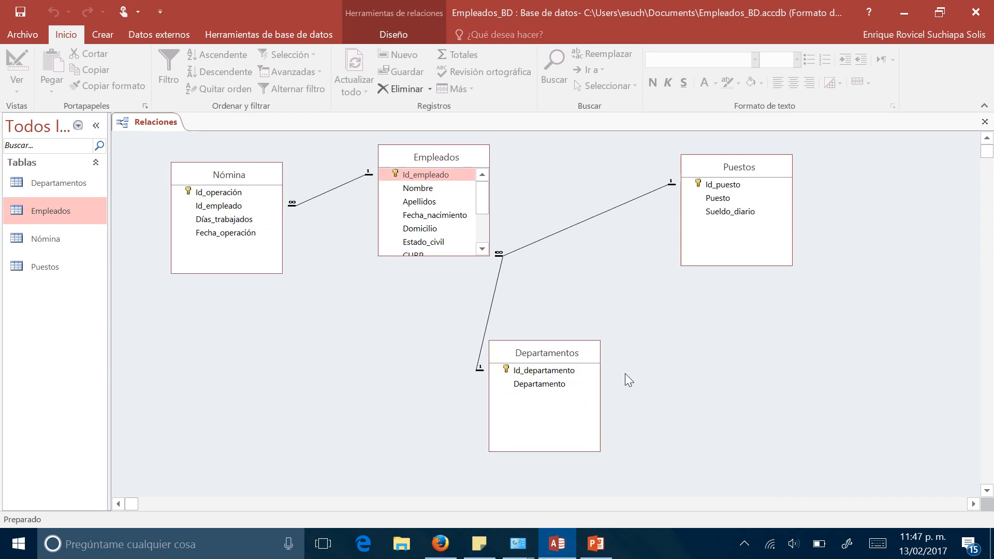
left_click(481, 249)
left_click(482, 250)
left_click(482, 250)
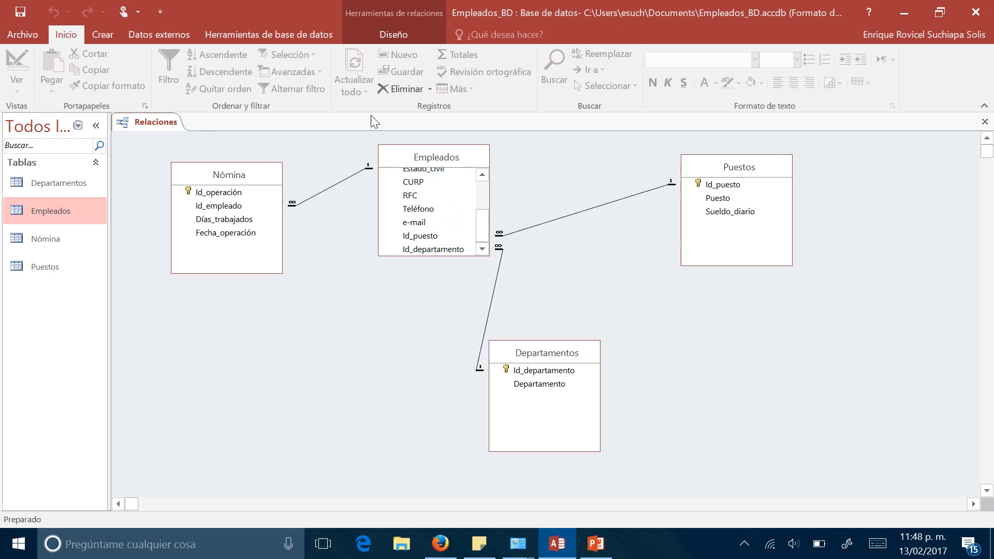